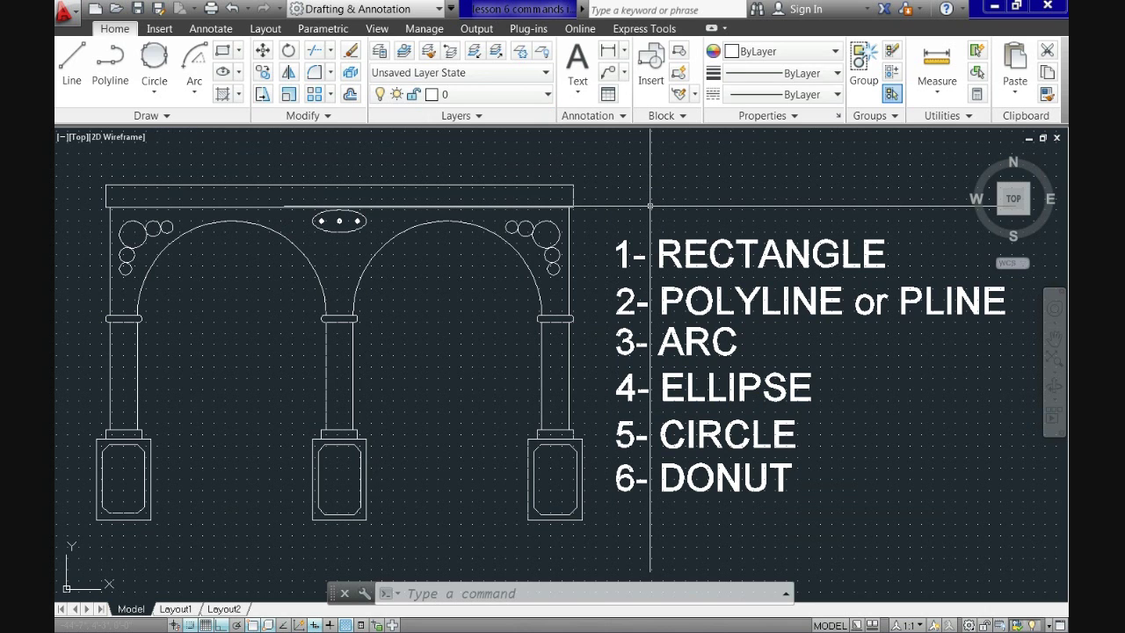
# - Draw a rectangle in an empty area of the drawing, using the Dimensions option with length 24 and width 36
pyautogui.moveTo(391, 335)
pyautogui.mouseDown(button='middle')
pyautogui.moveTo(543, 332)
pyautogui.moveTo(492, 378)
pyautogui.moveTo(811, 431)
pyautogui.mouseUp(button='middle')
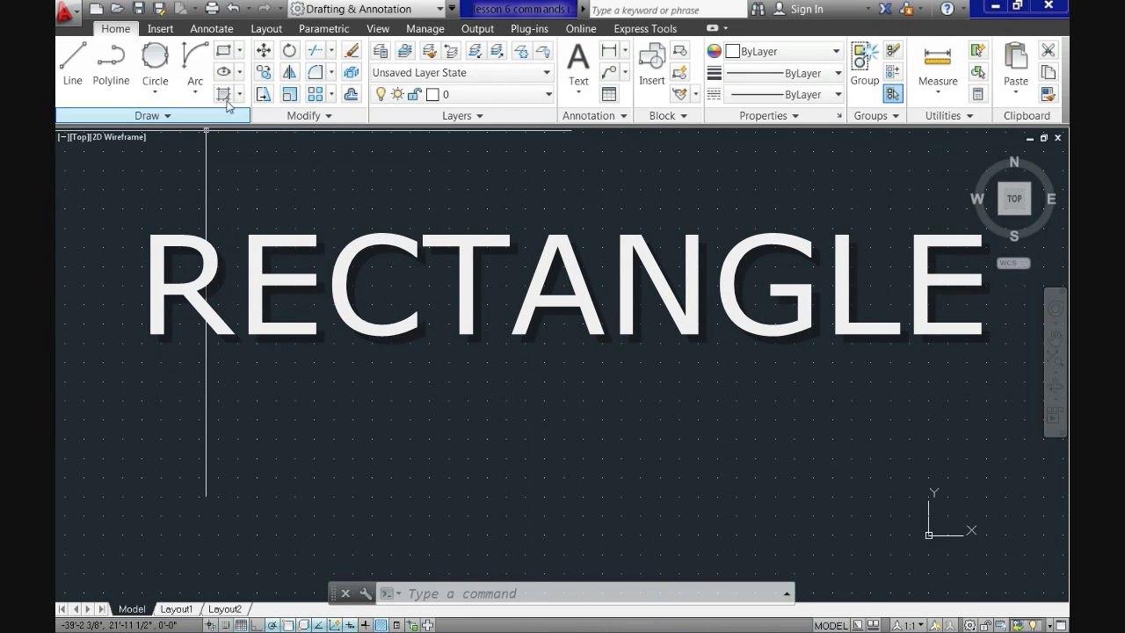
pyautogui.click(237, 52)
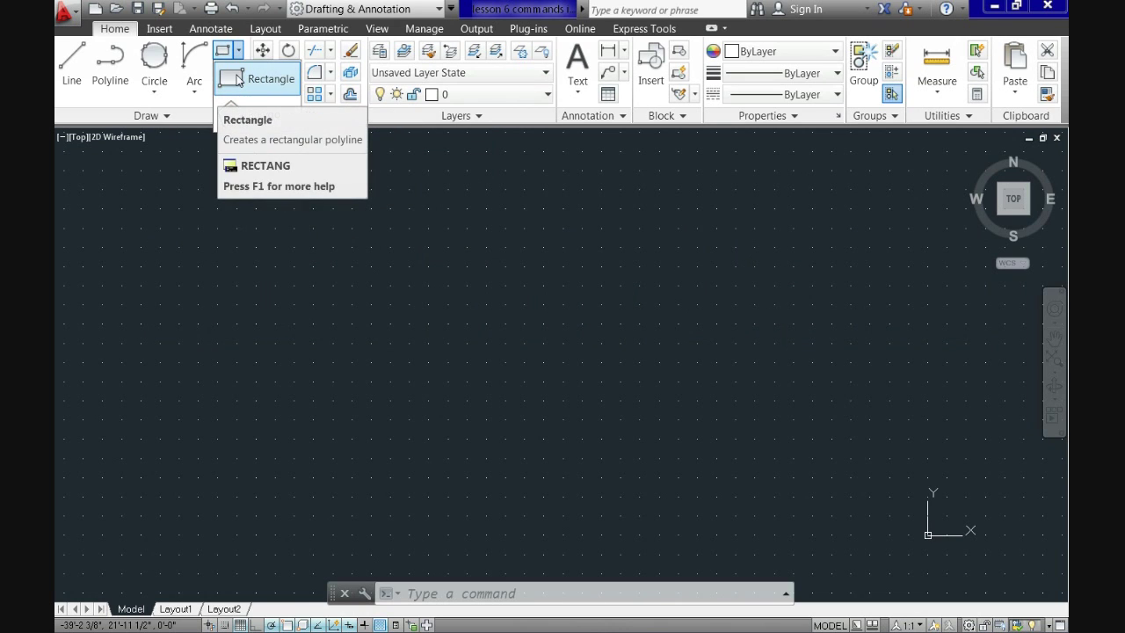
pyautogui.click(236, 79)
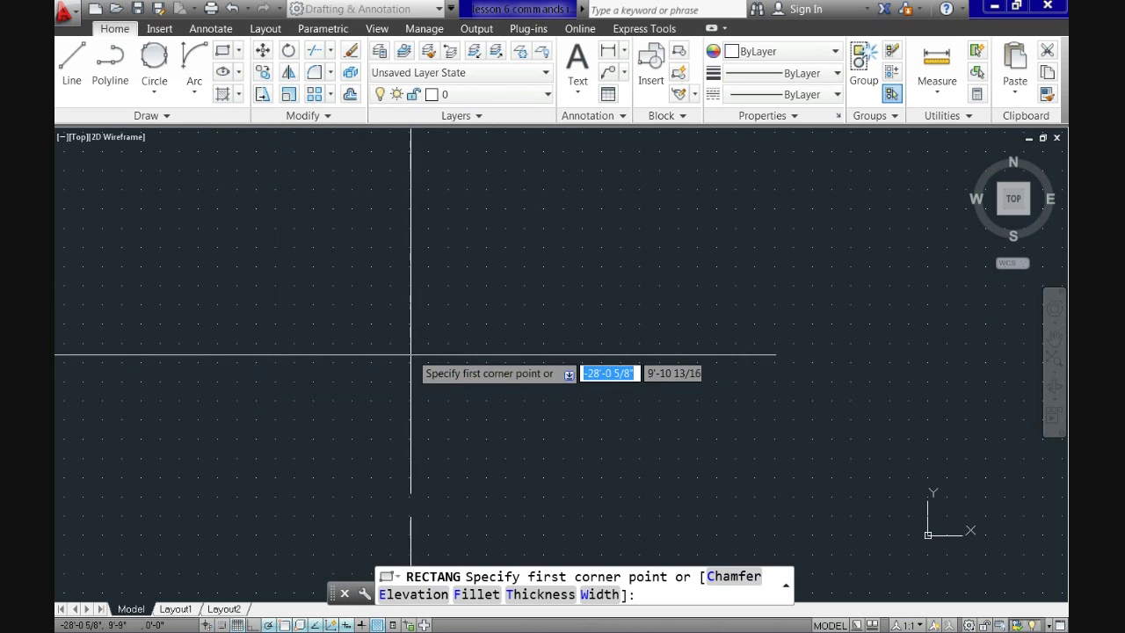
pyautogui.scroll(-3, 343, 413)
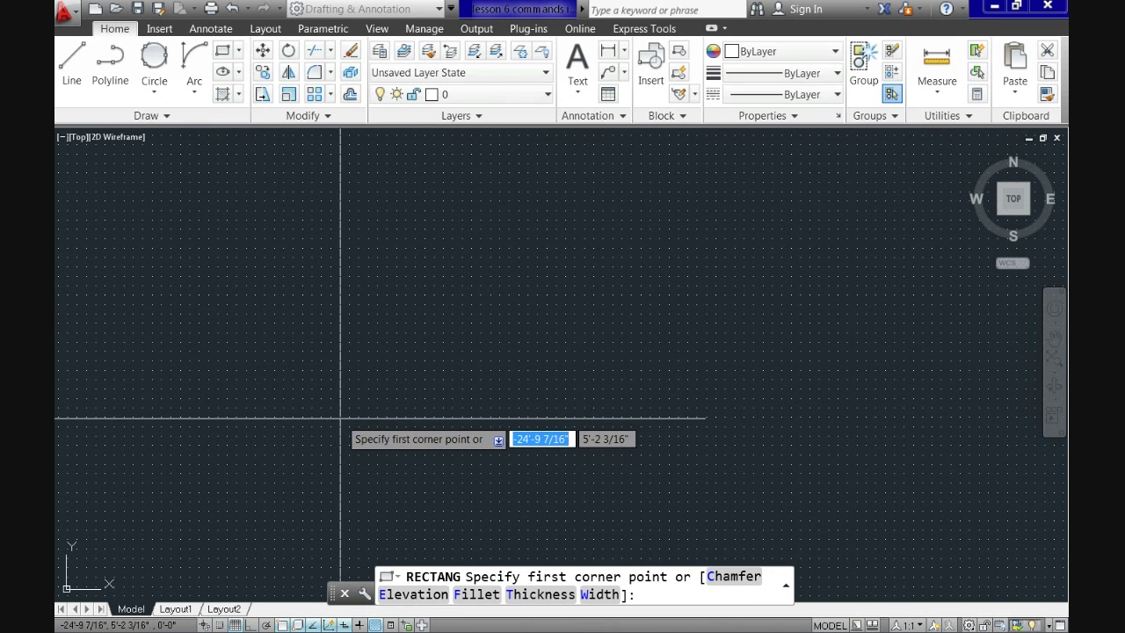
pyautogui.click(341, 417)
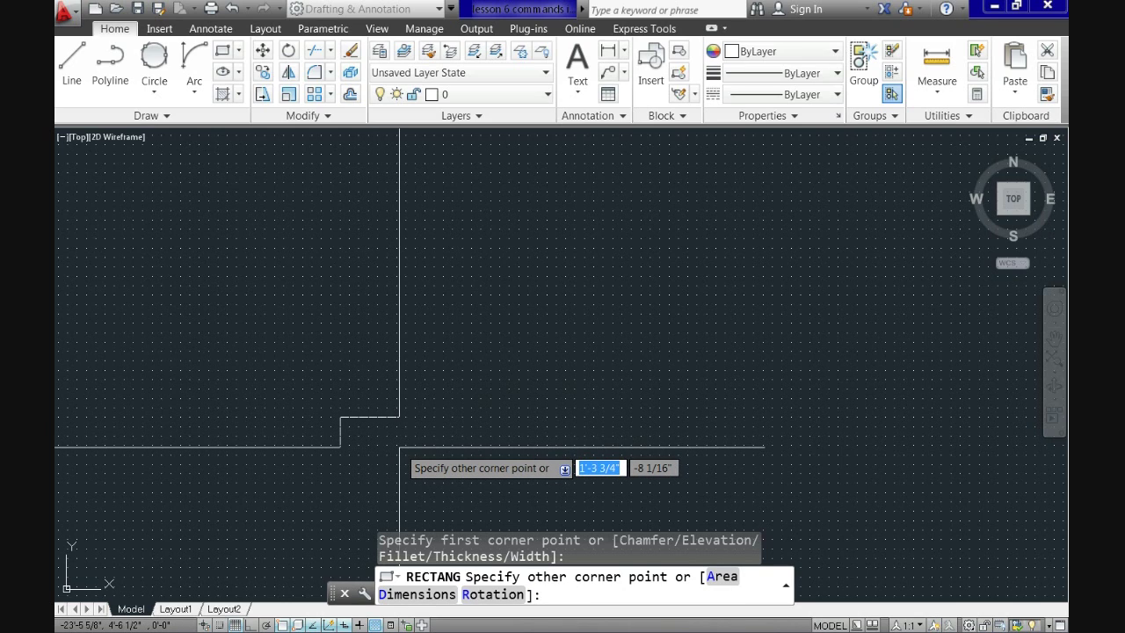
pyautogui.press('Down')
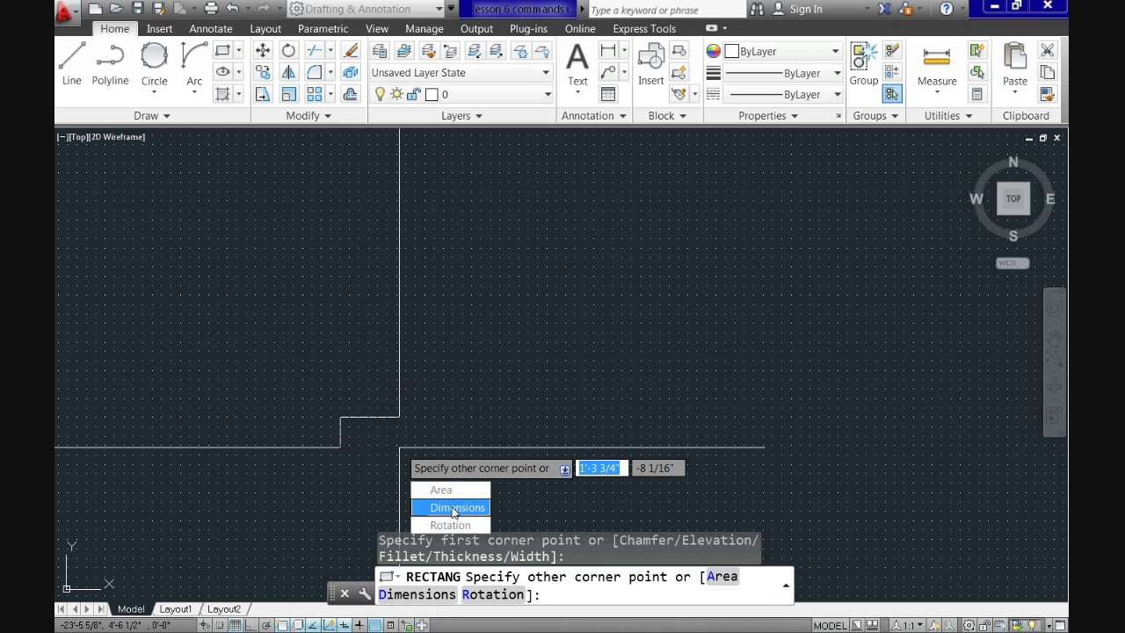
pyautogui.press('Return')
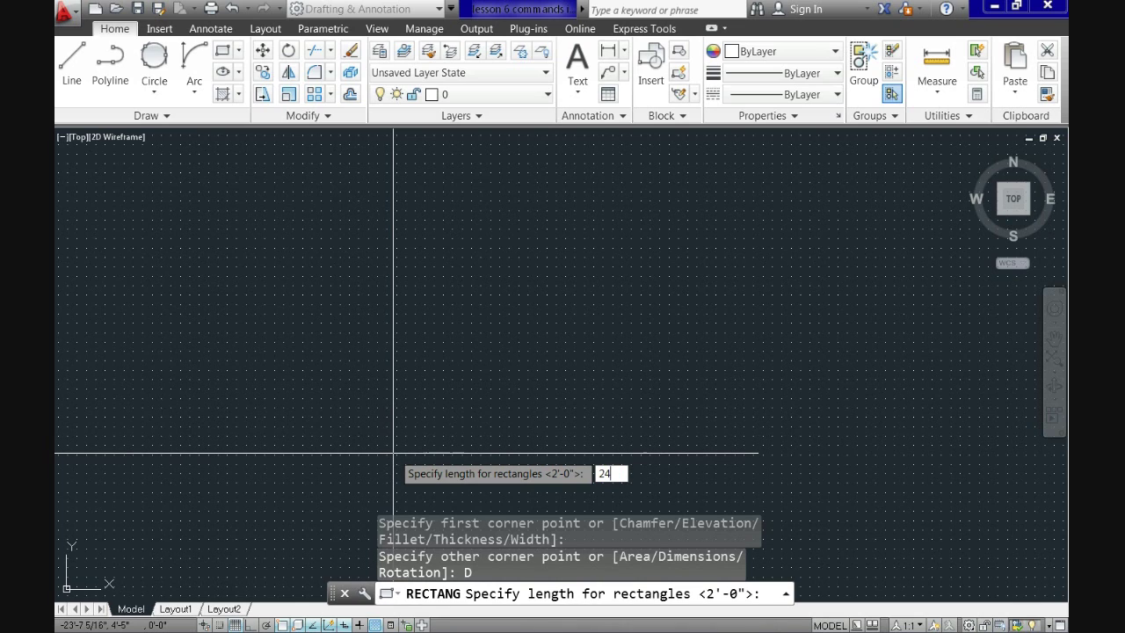
pyautogui.press('Return')
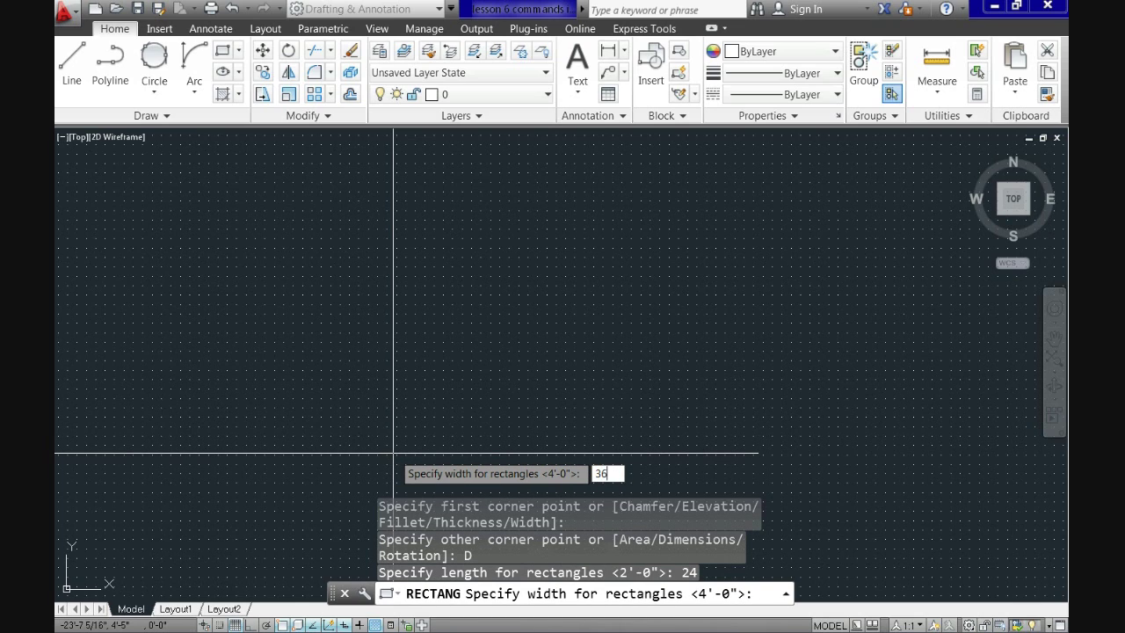
pyautogui.write('36')
pyautogui.press('Return')
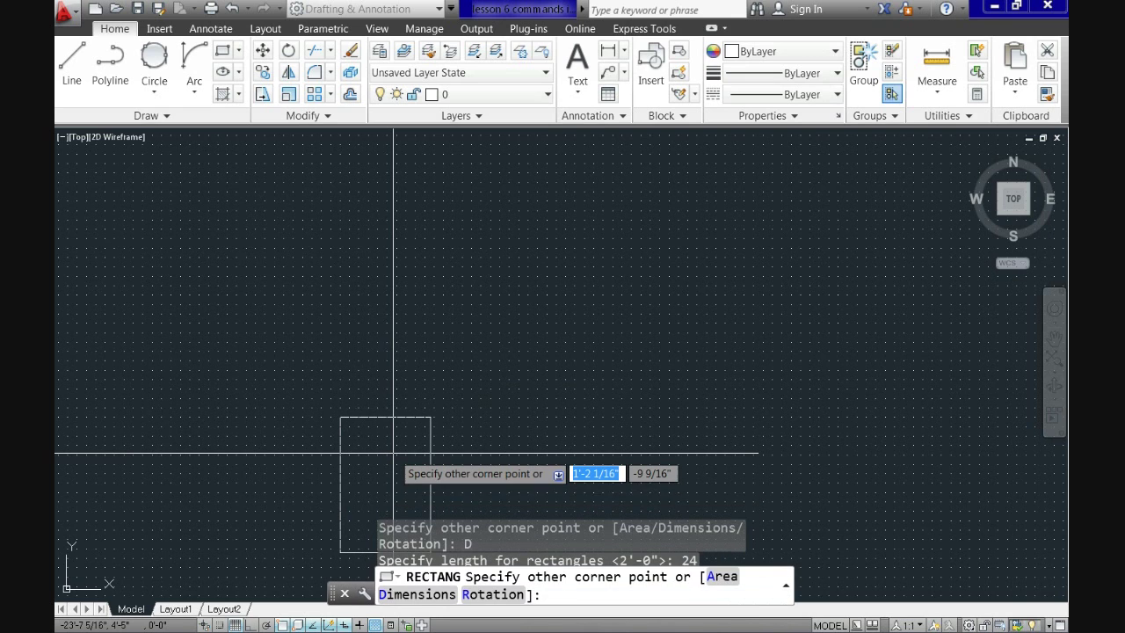
pyautogui.click(470, 424)
# - Draw a rectangle with 3" by 3" chamfers, about 1'-7" by 2'-7", inside the 24 by 36 rectangle with a margin all around
pyautogui.moveTo(469, 424); pyautogui.dragTo(414, 284, button='middle')
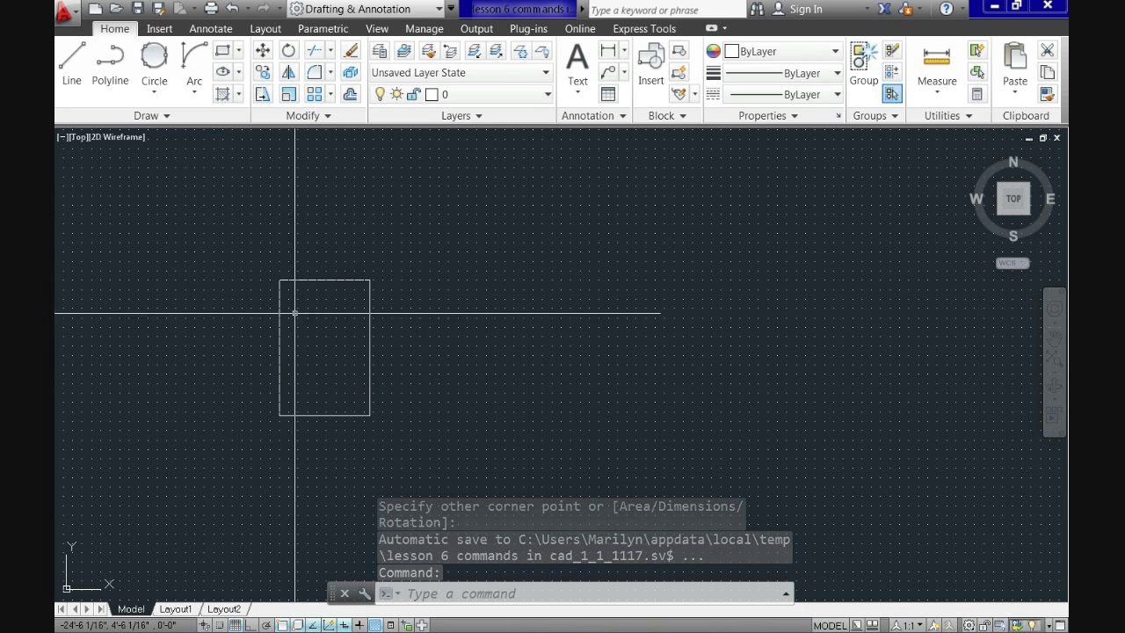
pyautogui.click(221, 55)
pyautogui.scroll(2, 297, 331)
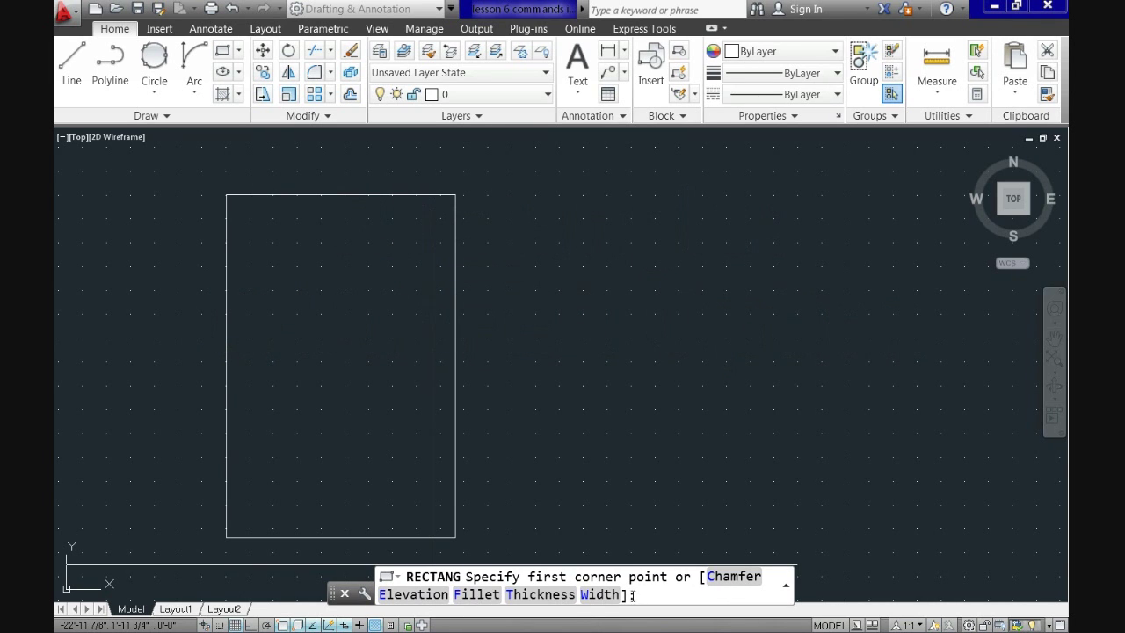
pyautogui.click(733, 576)
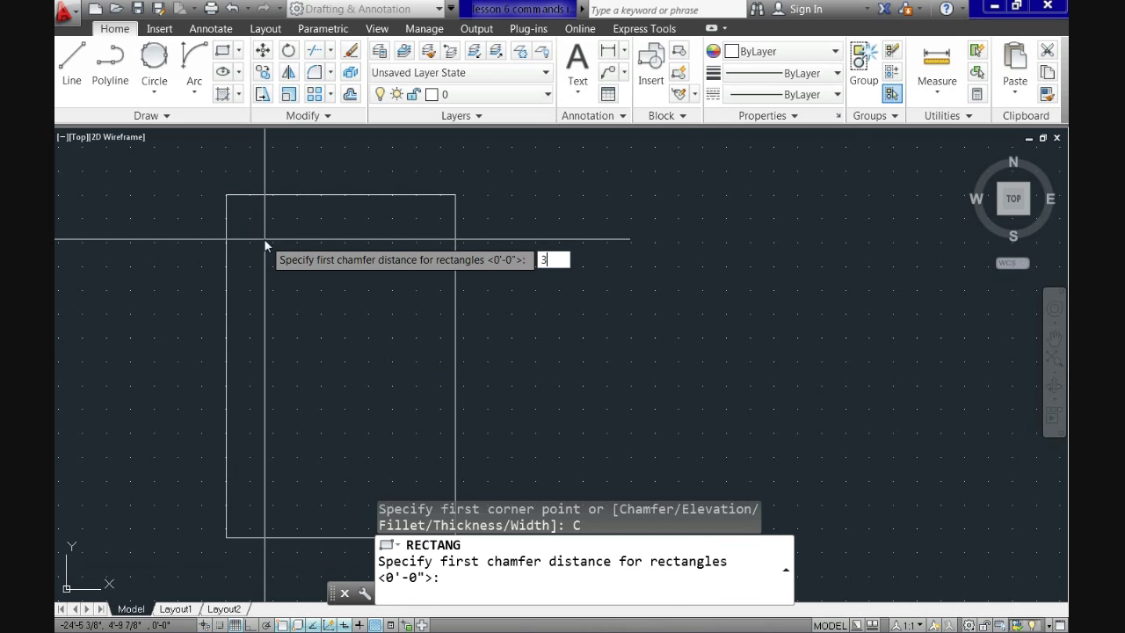
pyautogui.press('Return')
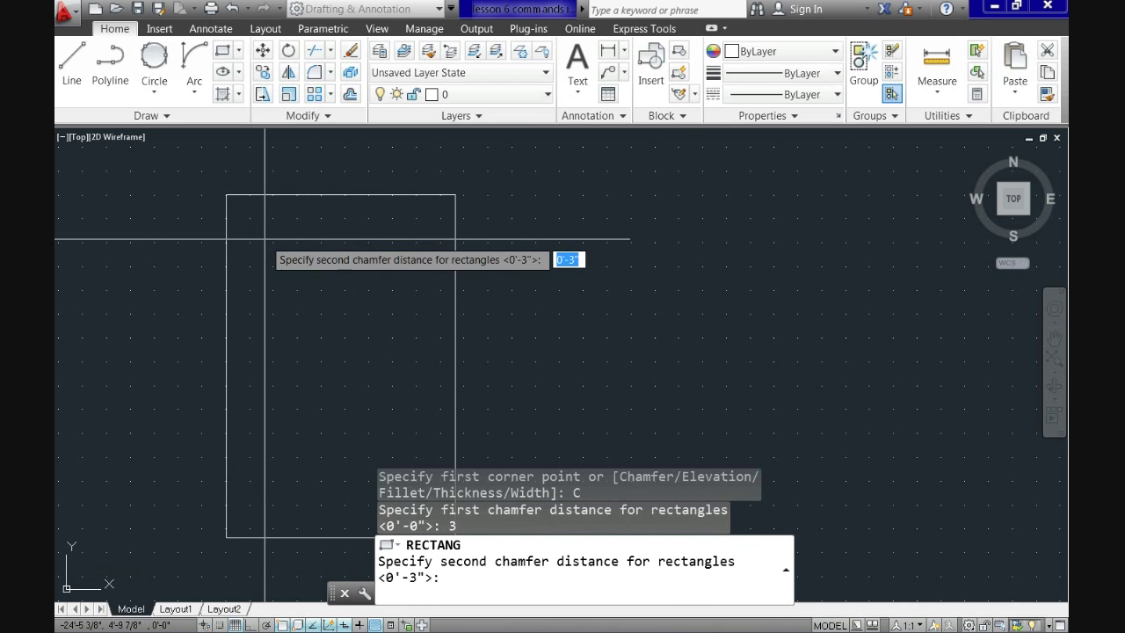
pyautogui.press('Return')
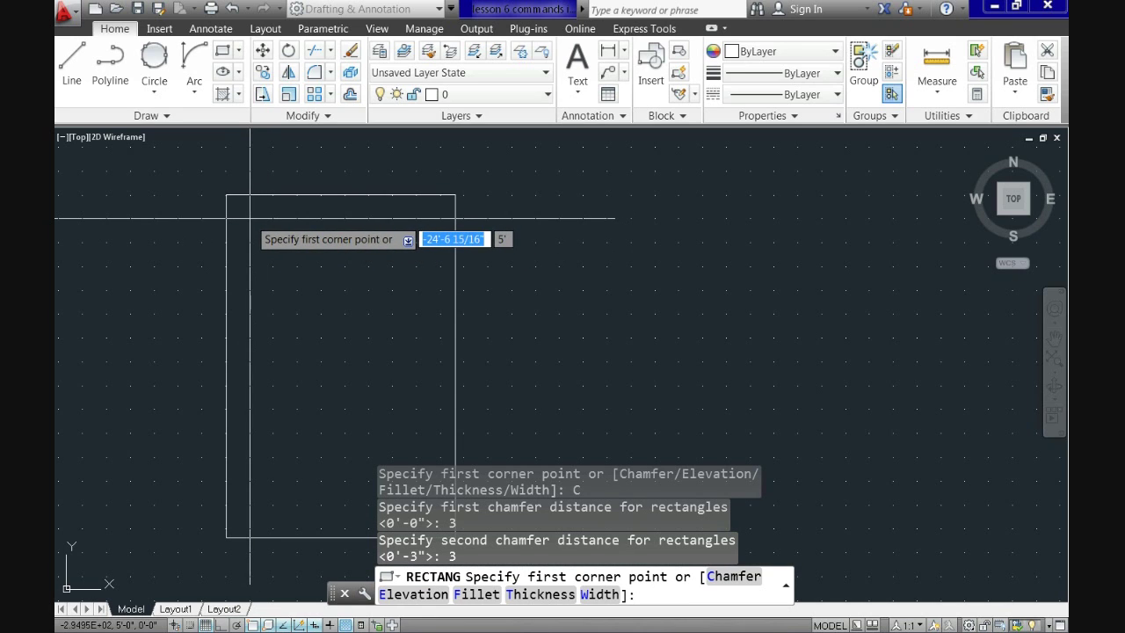
pyautogui.click(248, 218)
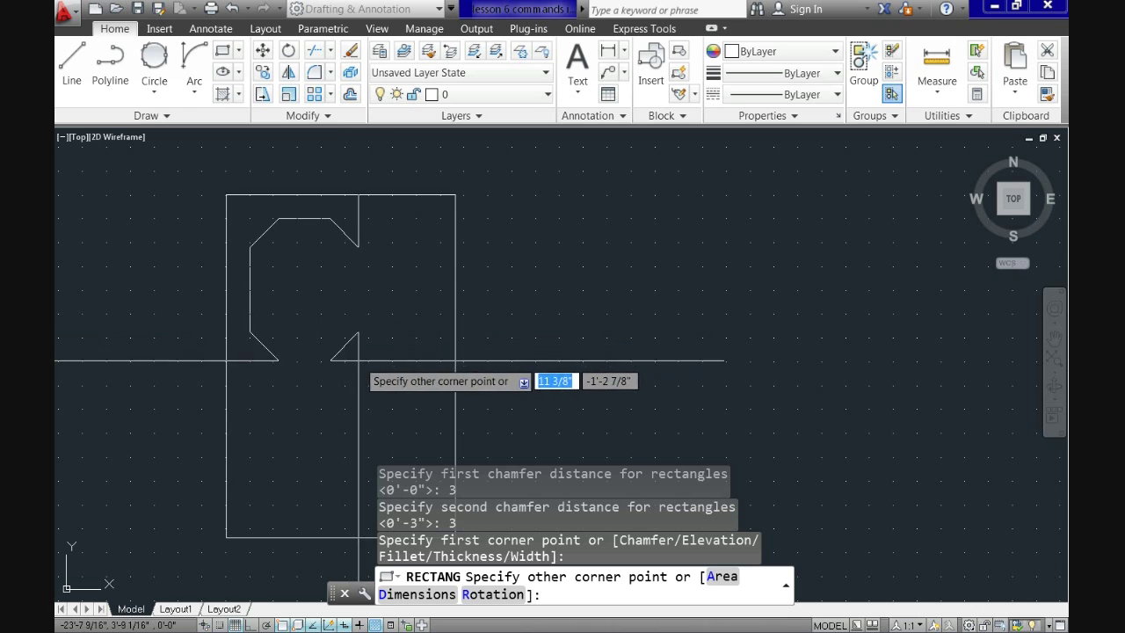
pyautogui.moveTo(410, 484)
pyautogui.mouseDown(button='middle')
pyautogui.moveTo(362, 426)
pyautogui.moveTo(371, 390)
pyautogui.mouseUp(button='middle')
pyautogui.scroll(-3, 376, 389)
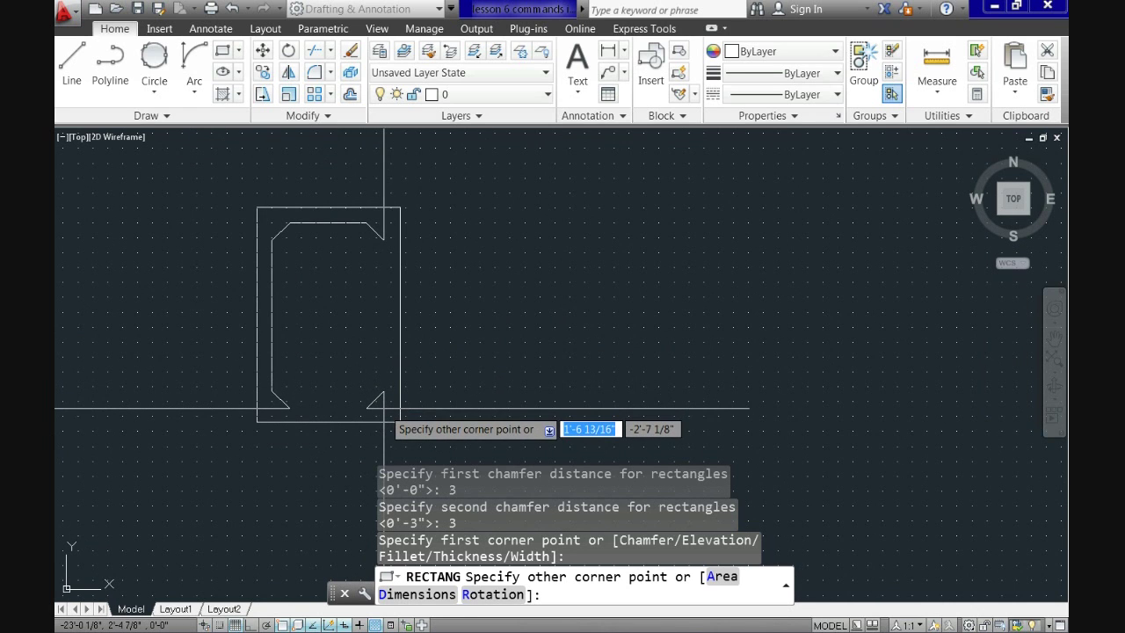
pyautogui.scroll(2, 381, 405)
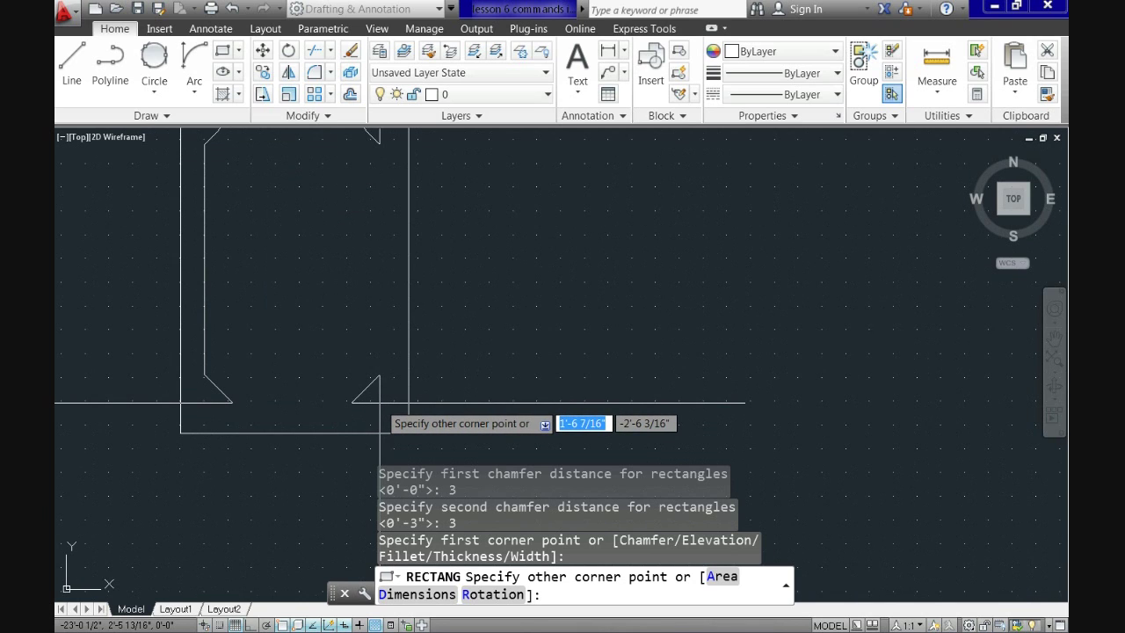
pyautogui.moveTo(379, 403); pyautogui.dragTo(297, 505, button='middle')
pyautogui.click(297, 506)
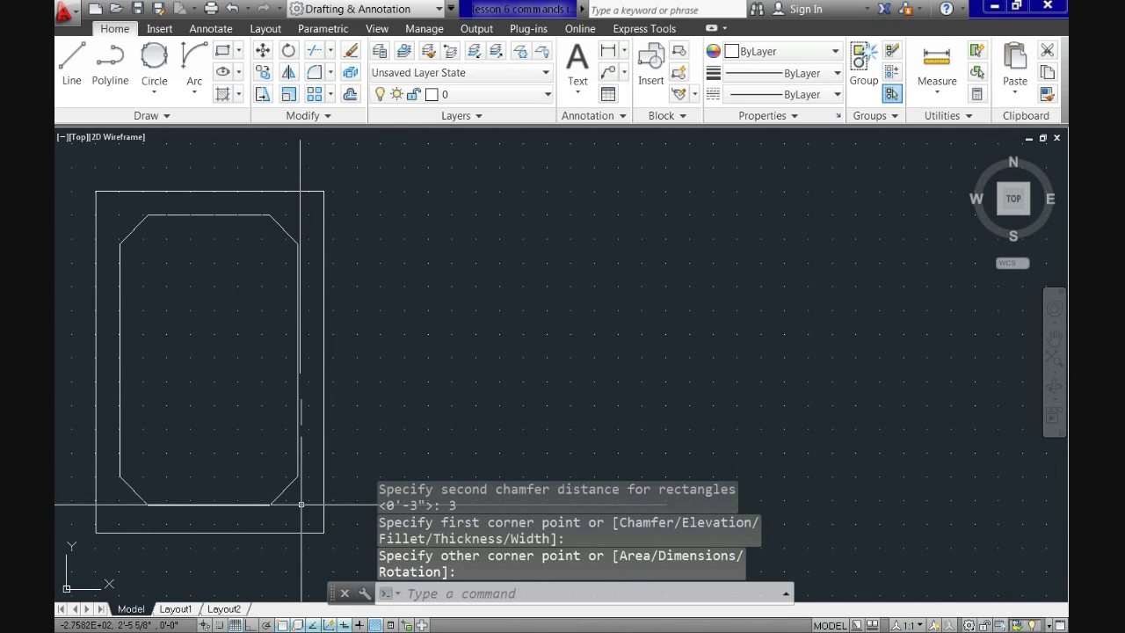
# - Draw a 6' horizontal line with Ortho on, running right from the outer rectangle's lower-right corner
pyautogui.scroll(-2, 449, 299)
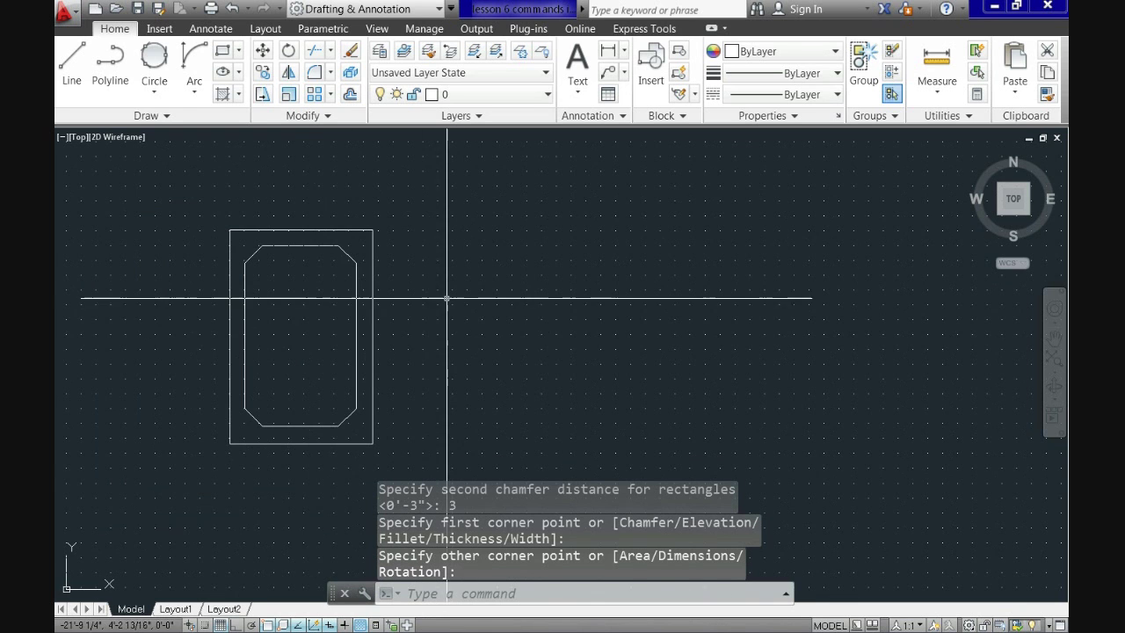
pyautogui.moveTo(302, 370)
pyautogui.mouseDown(button='middle')
pyautogui.moveTo(332, 337)
pyautogui.moveTo(326, 319)
pyautogui.moveTo(280, 326)
pyautogui.mouseUp(button='middle')
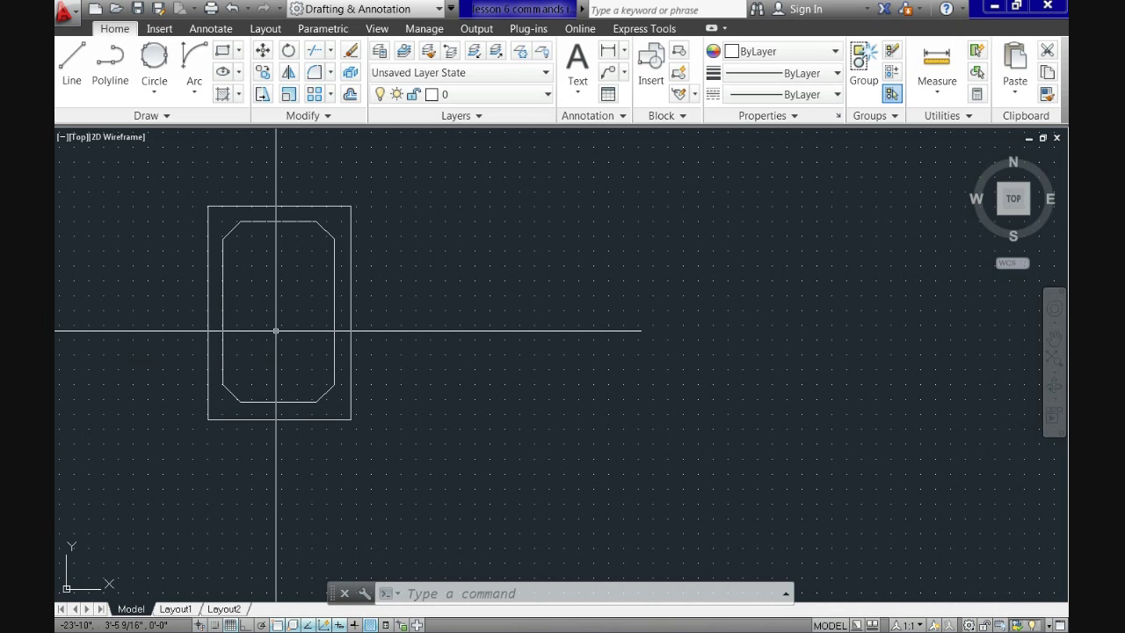
pyautogui.scroll(-2, 276, 330)
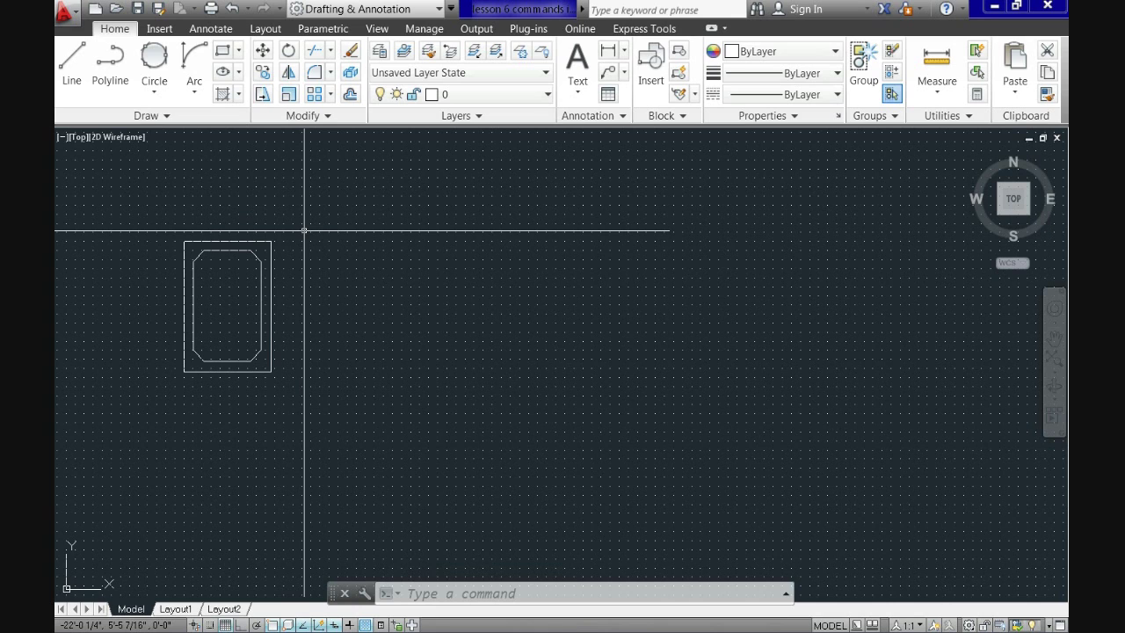
pyautogui.moveTo(304, 230); pyautogui.dragTo(480, 363, button='middle')
pyautogui.write('l')
pyautogui.press('Return')
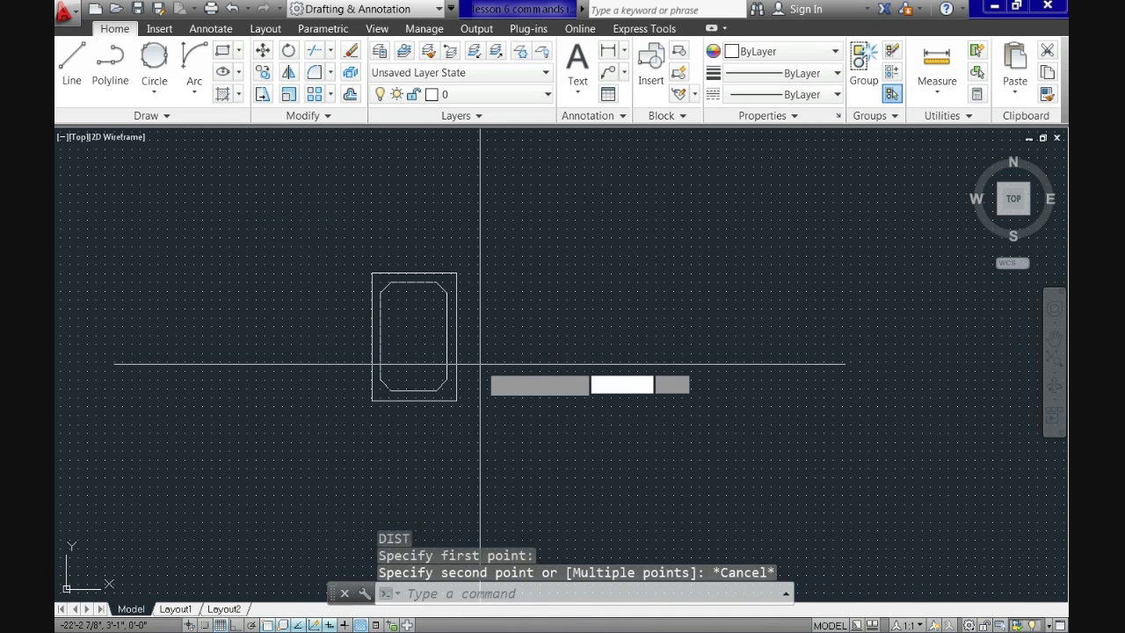
pyautogui.click(456, 400)
pyautogui.press('F8')
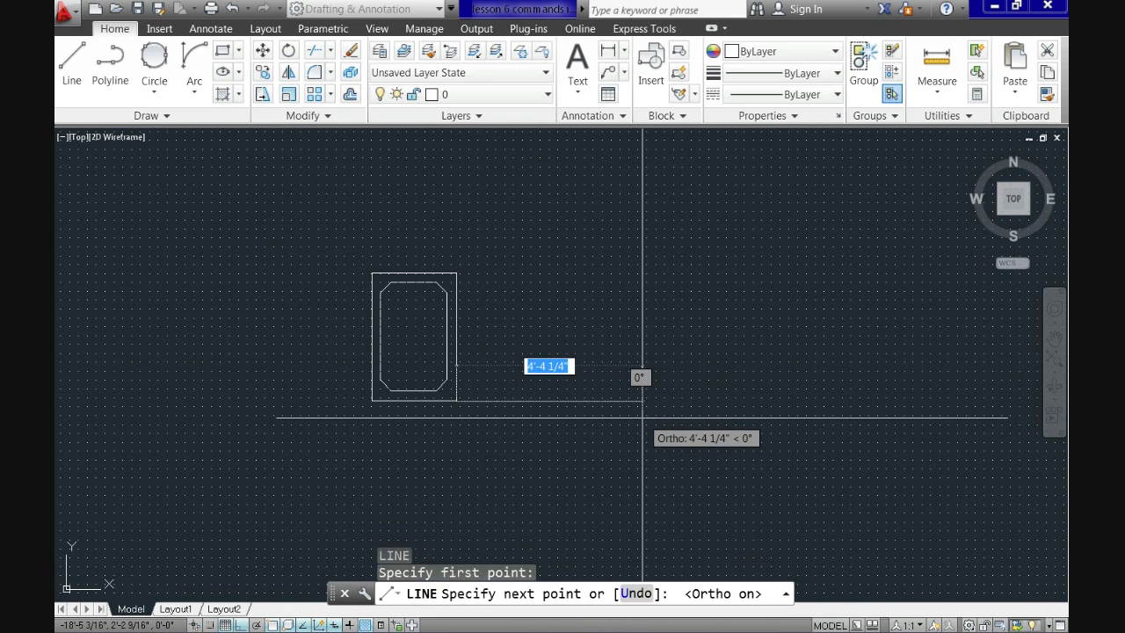
pyautogui.write("6'")
pyautogui.press('Return')
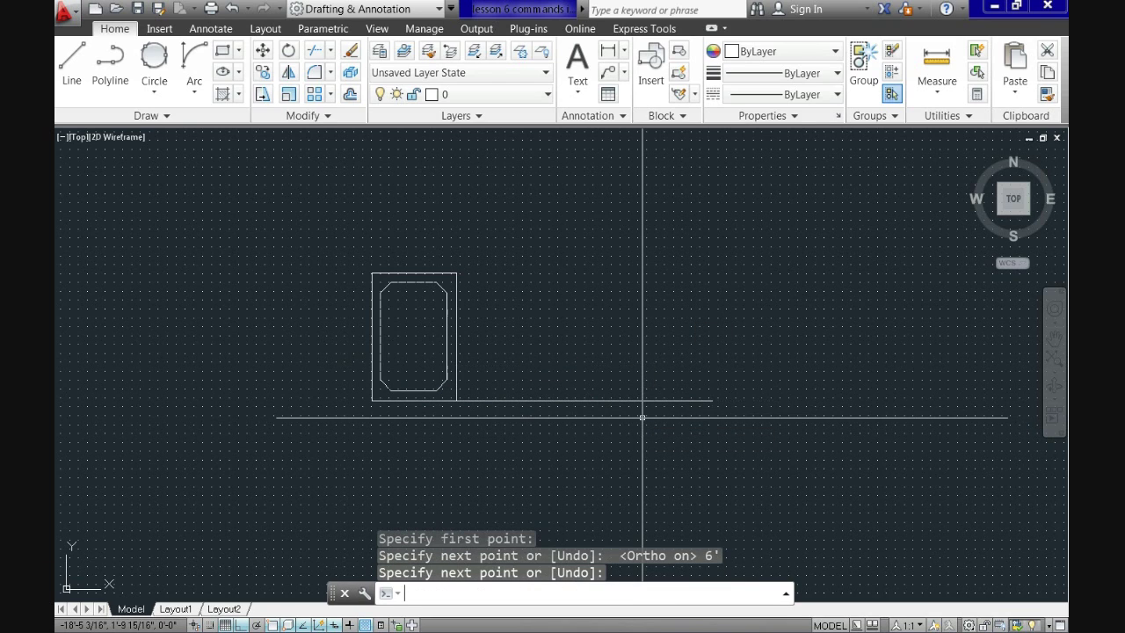
pyautogui.press('Return')
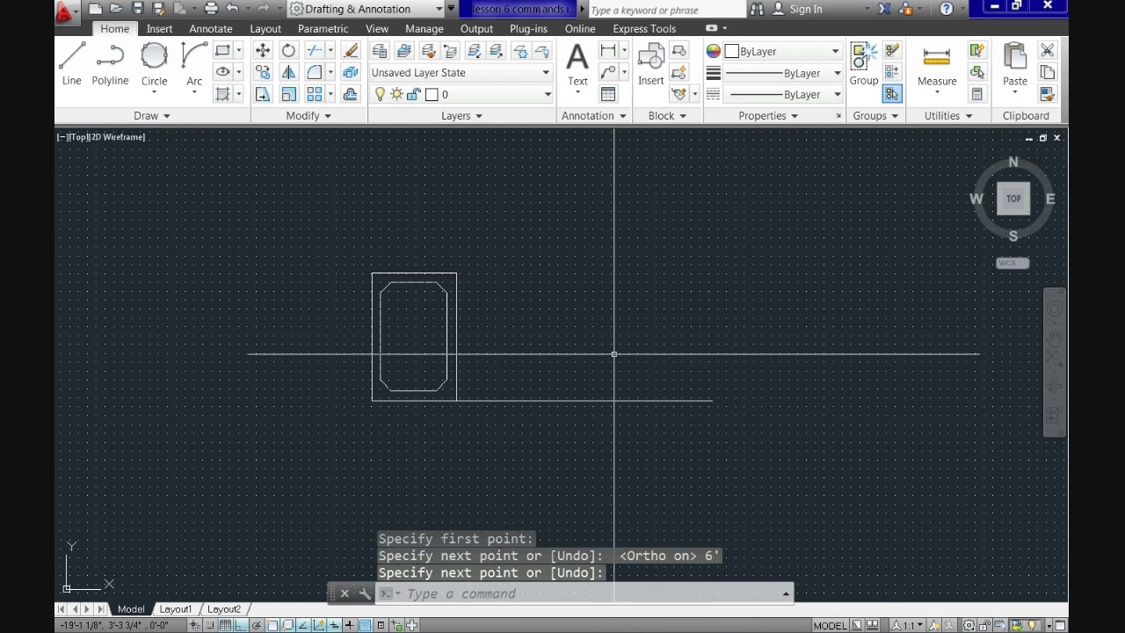
pyautogui.click(221, 52)
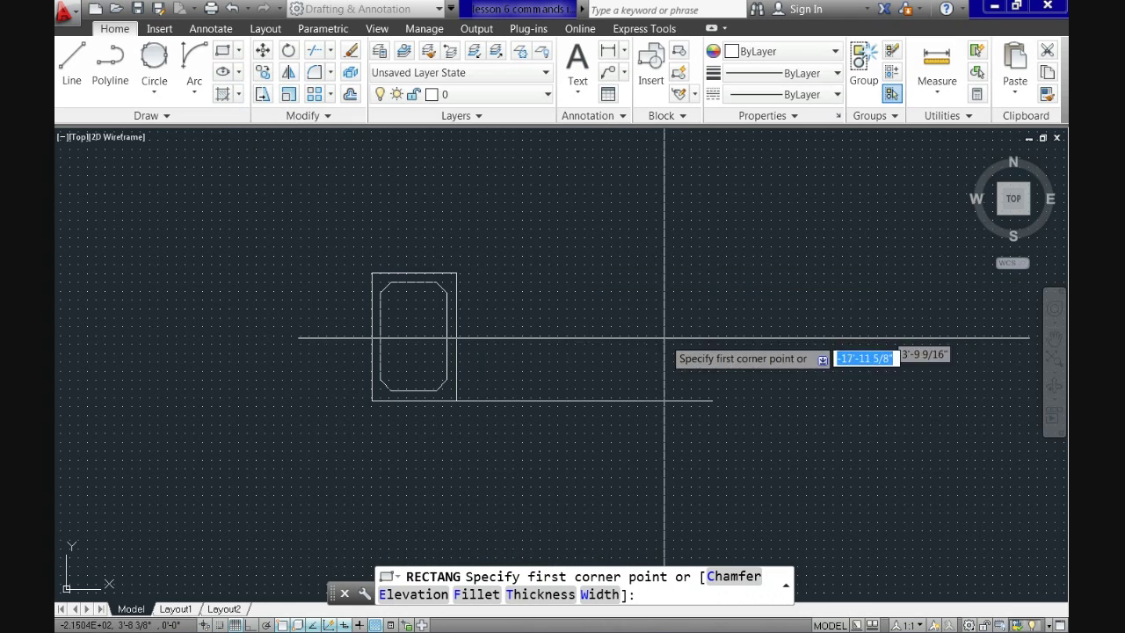
pyautogui.click(456, 400)
pyautogui.moveTo(712, 389); pyautogui.dragTo(596, 427, button='middle')
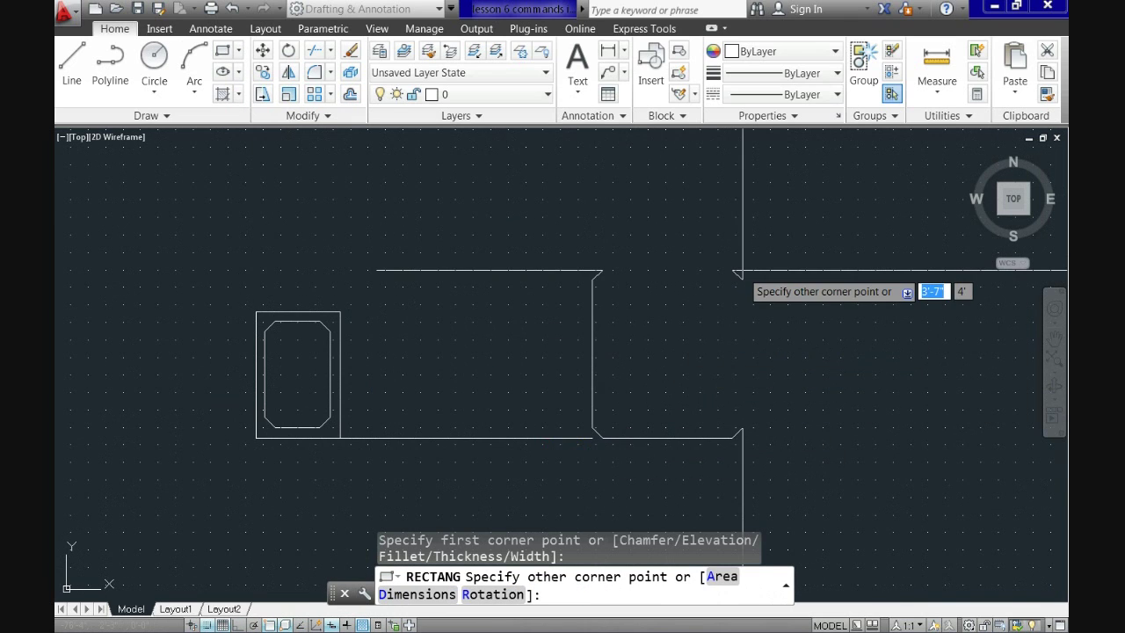
pyautogui.press('Escape')
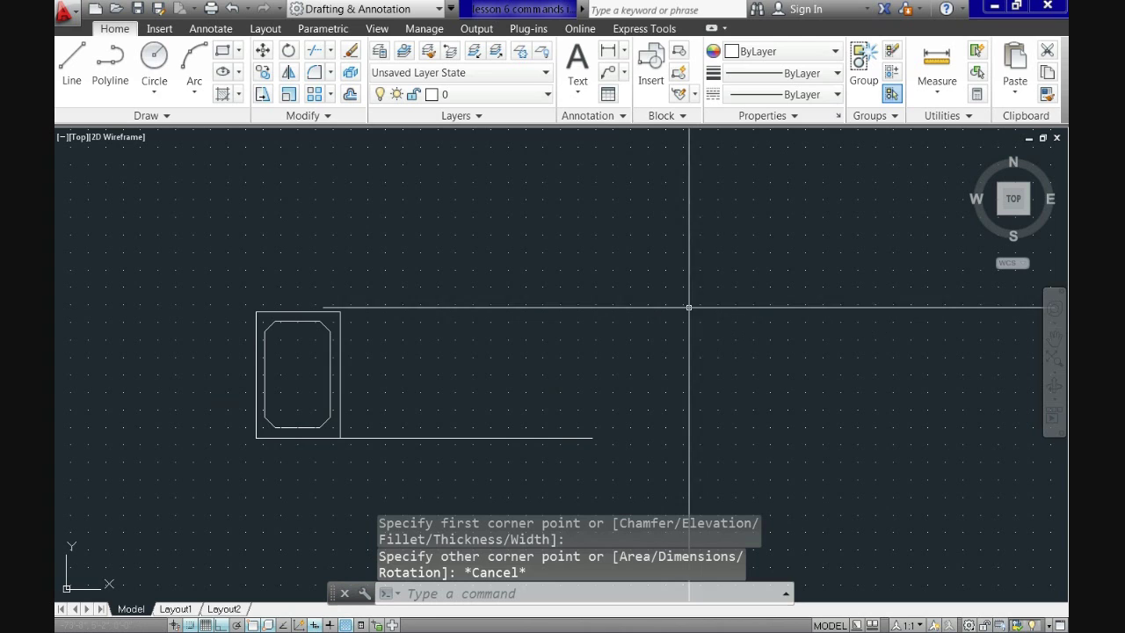
# - Reset both rectangle chamfer distances to 0 and draw a 24 by 36 base upward from the right end of the 6' line
pyautogui.press('Return')
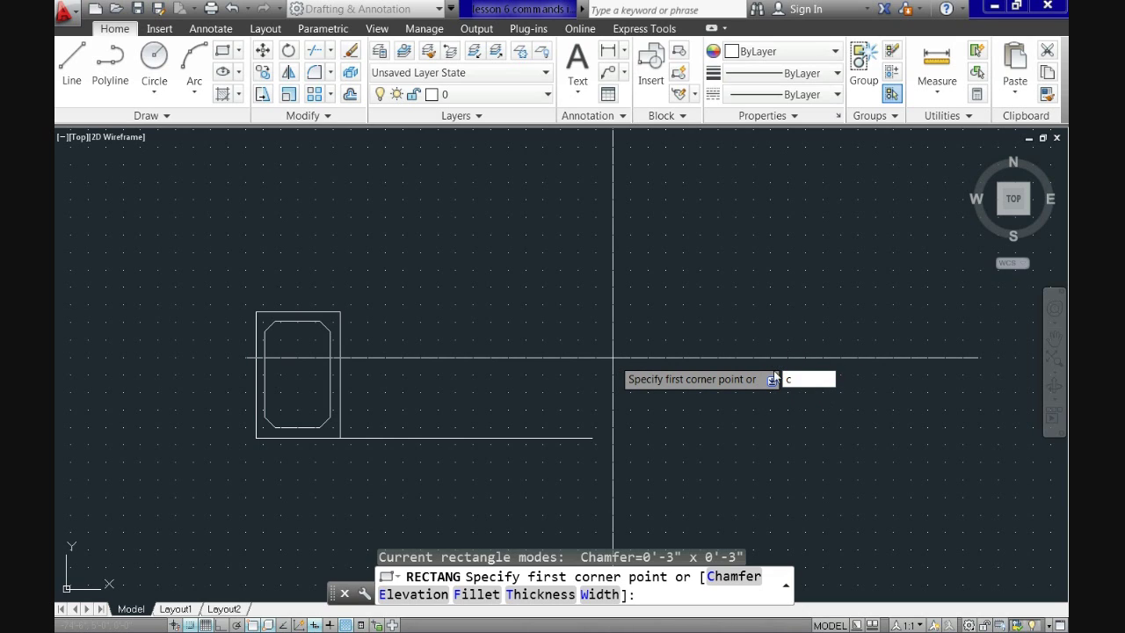
pyautogui.press('Return')
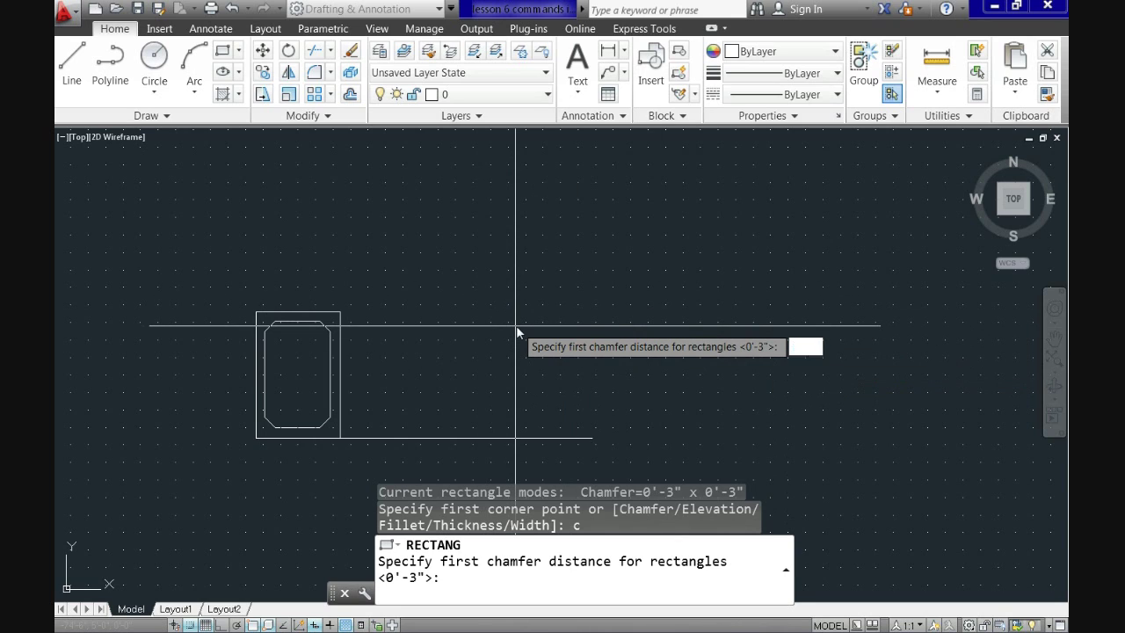
pyautogui.press('Return')
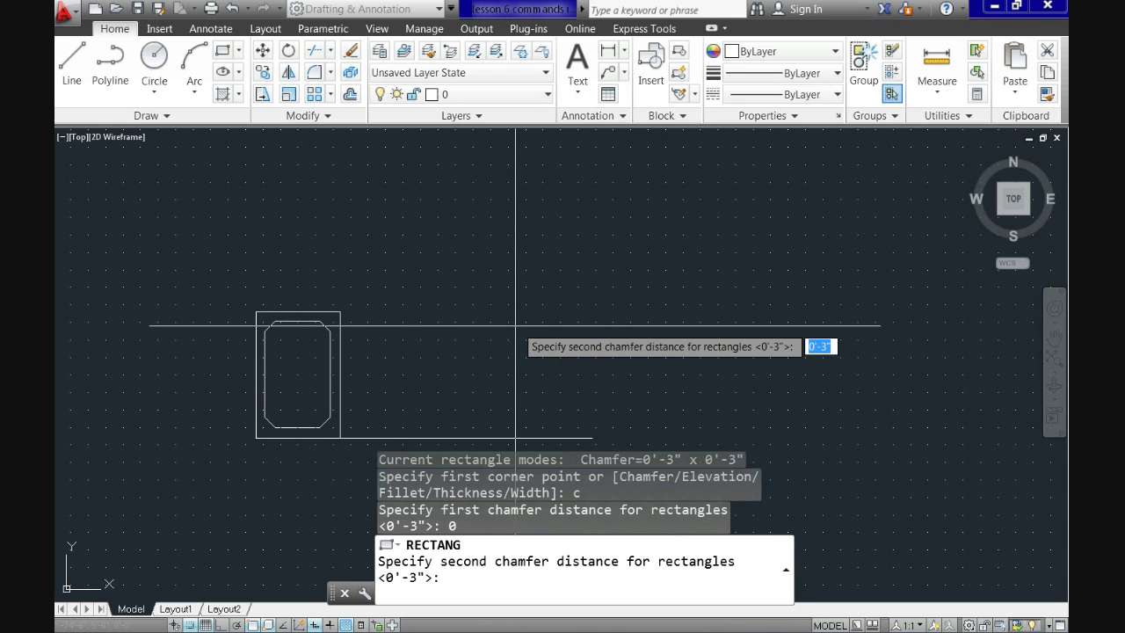
pyautogui.press('Return')
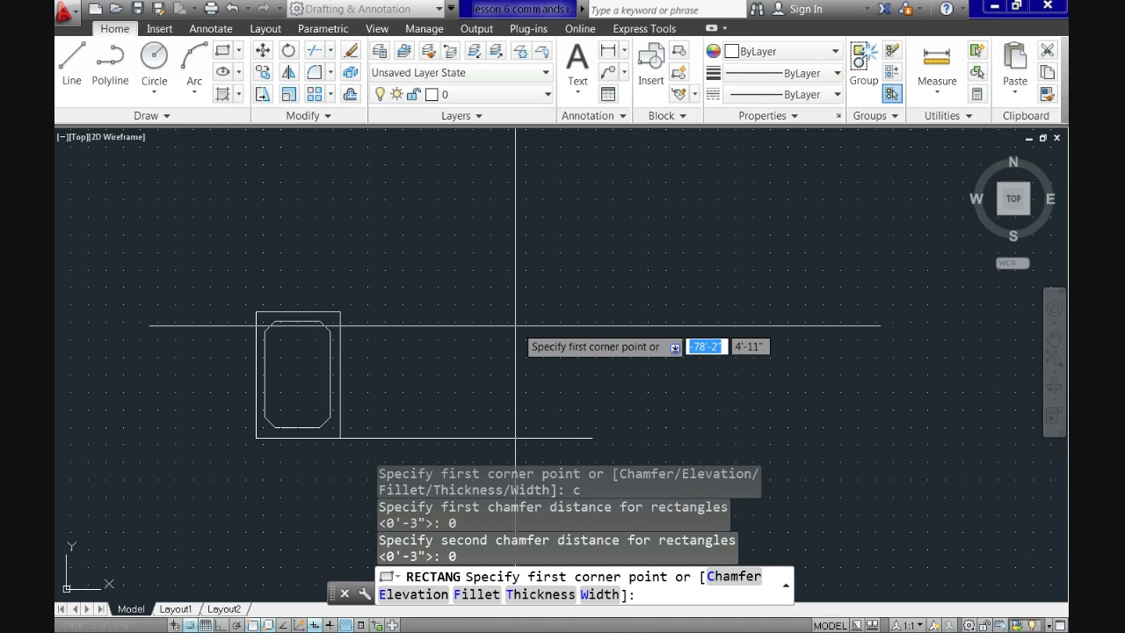
pyautogui.click(591, 437)
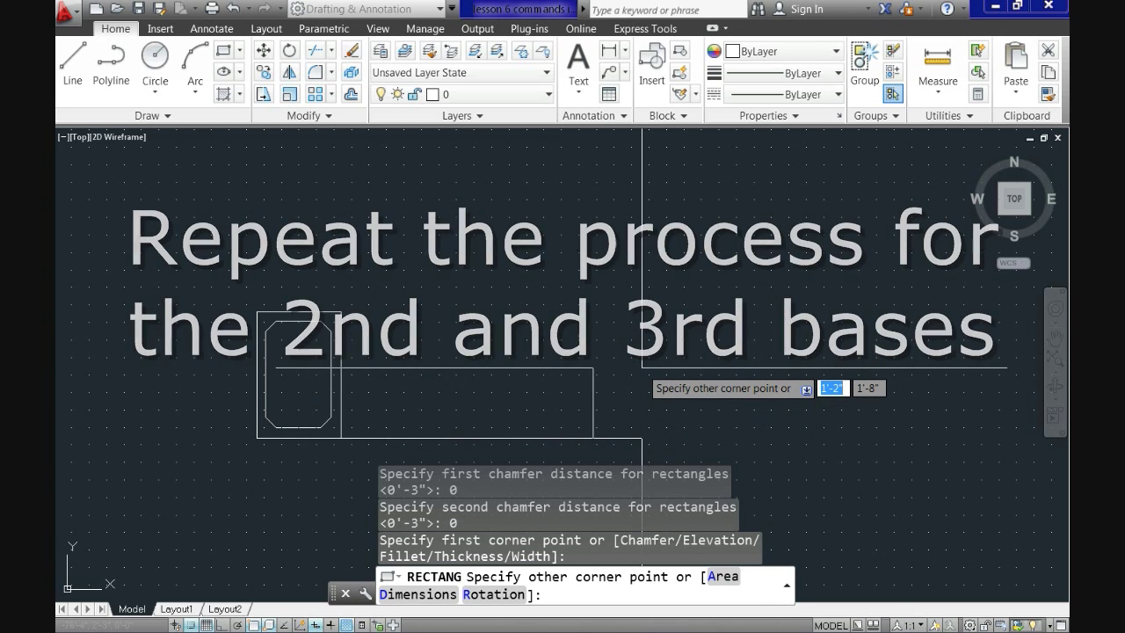
pyautogui.press('Down')
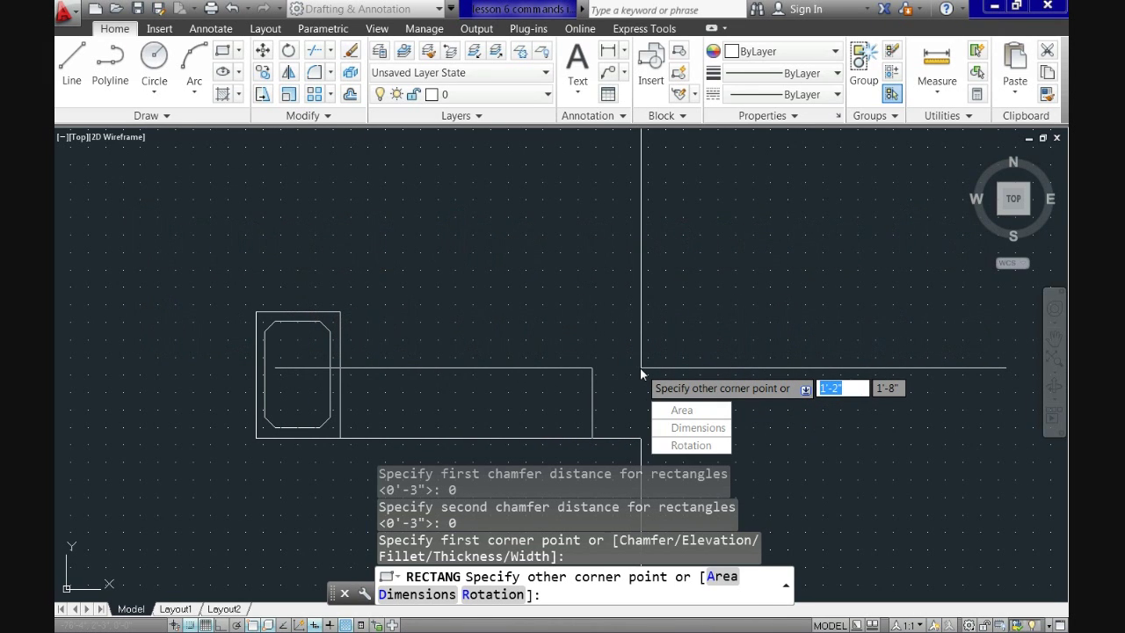
pyautogui.press('Down')
pyautogui.press('Down')
pyautogui.press('Return')
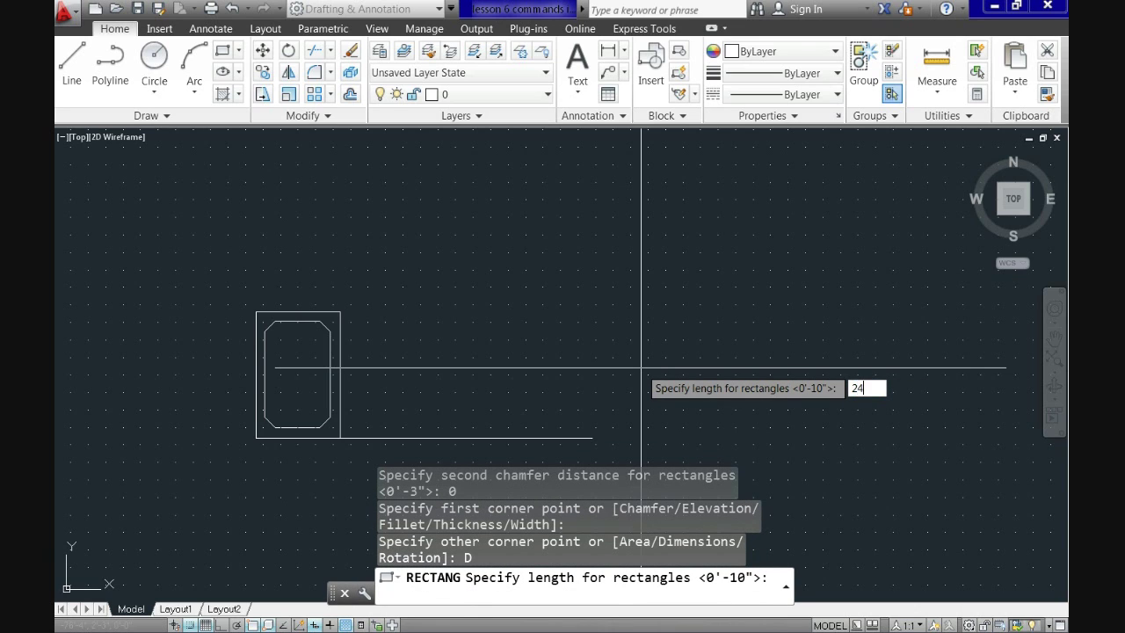
pyautogui.press('Return')
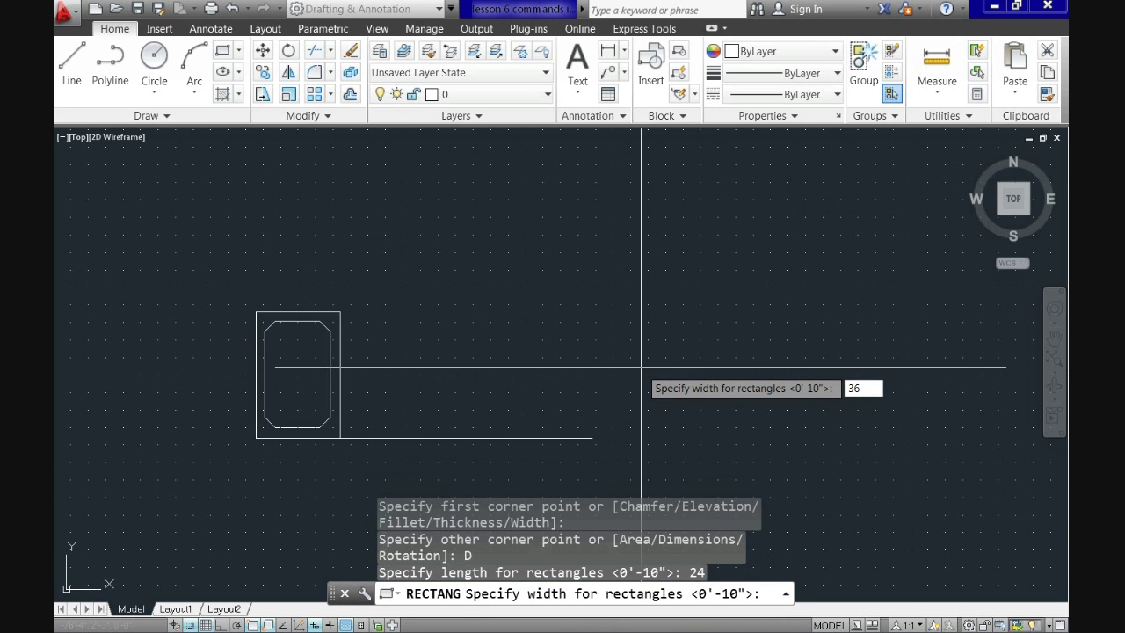
pyautogui.write('36')
pyautogui.press('Return')
pyautogui.click(688, 286)
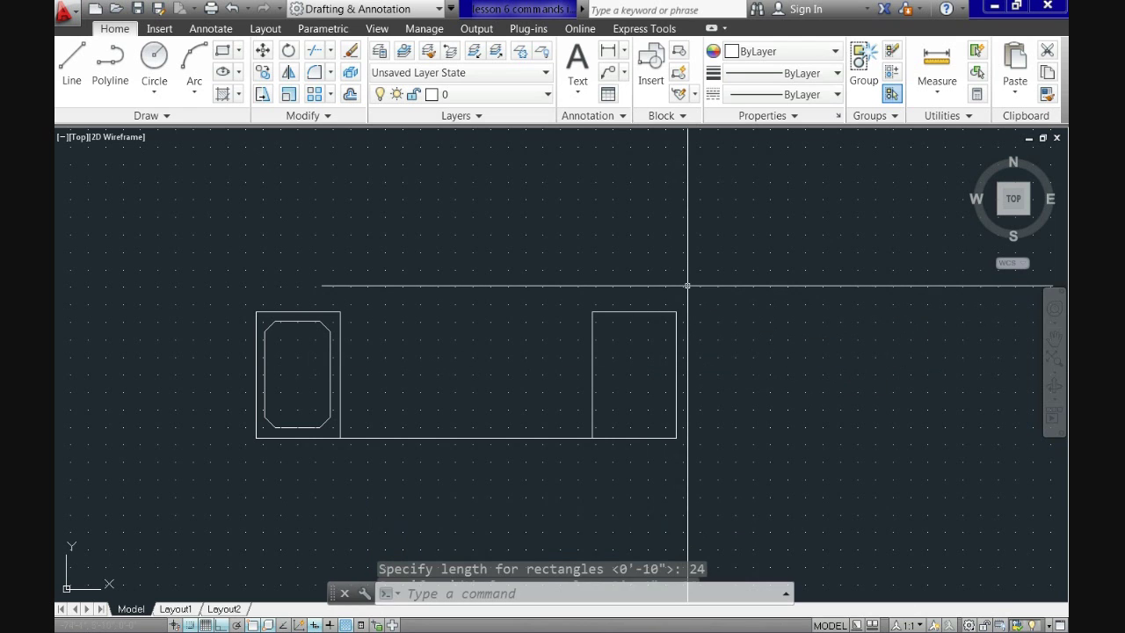
# - Draw guide lines from the second base's lower-left corner, 2.5 up and 2.5 to the right
pyautogui.press('Return')
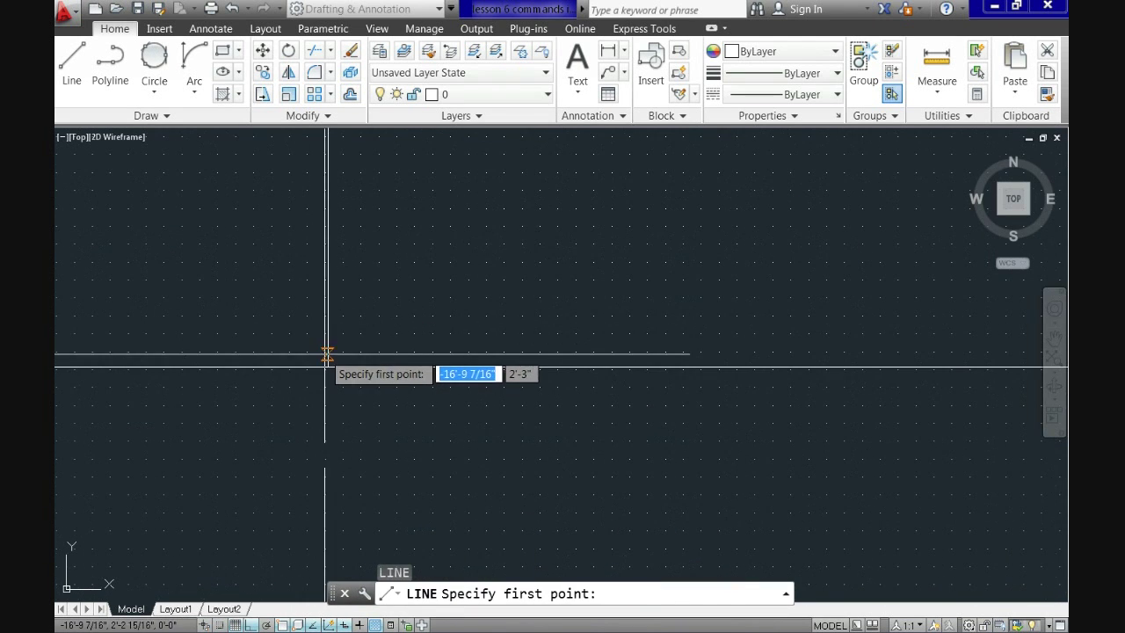
pyautogui.click(327, 366)
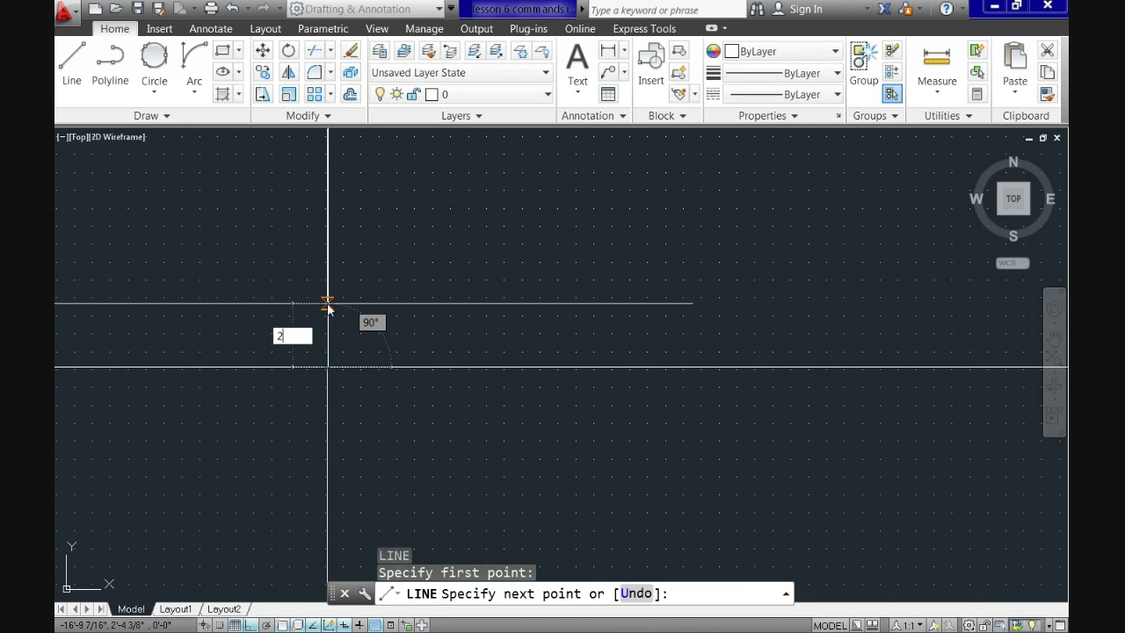
pyautogui.write('2.5')
pyautogui.press('Return')
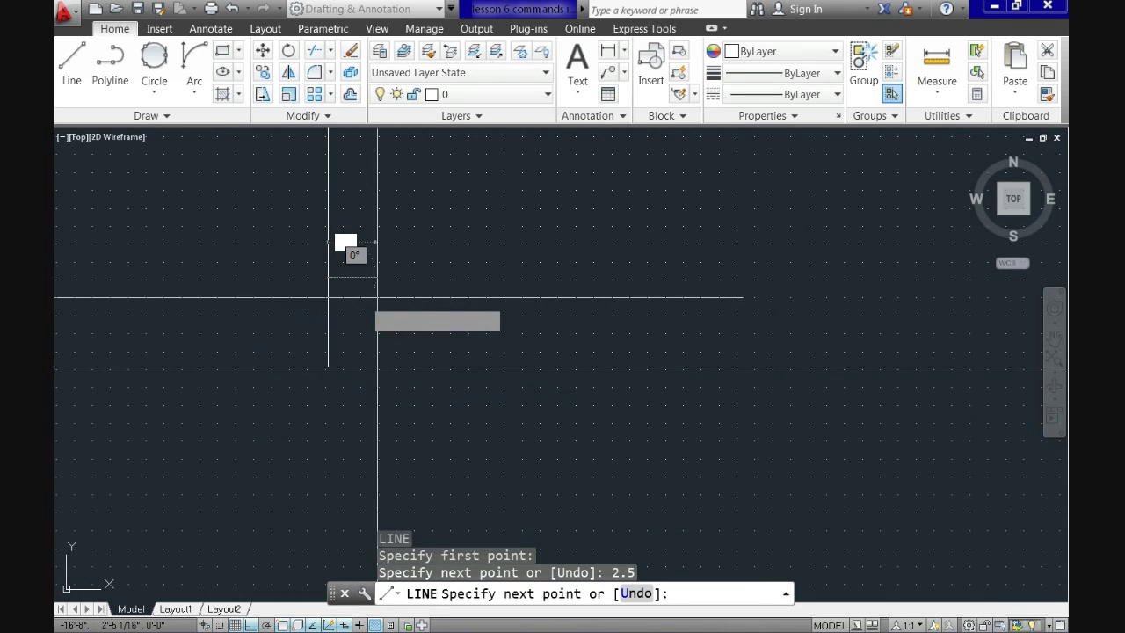
pyautogui.write('2')
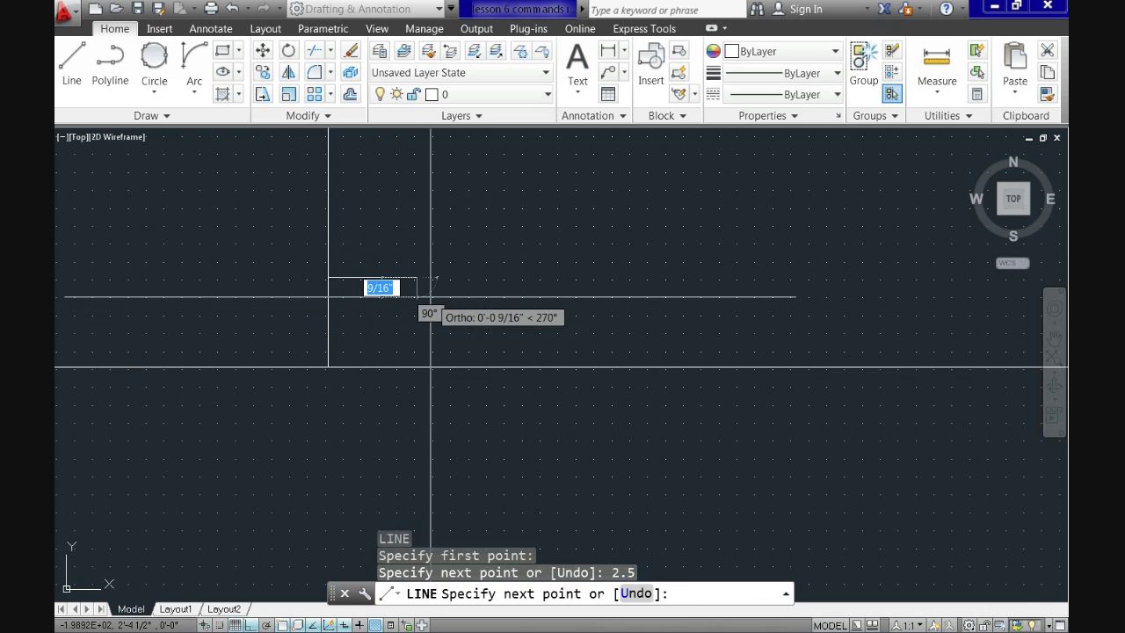
pyautogui.press('Return')
pyautogui.press('Return')
# - Draw a rectangle with 3" by 3" chamfers inside the second base, from the upper-right guide's end to the lower-left guide's end
pyautogui.scroll(1, 439, 303)
pyautogui.moveTo(455, 315); pyautogui.dragTo(427, 337, button='middle')
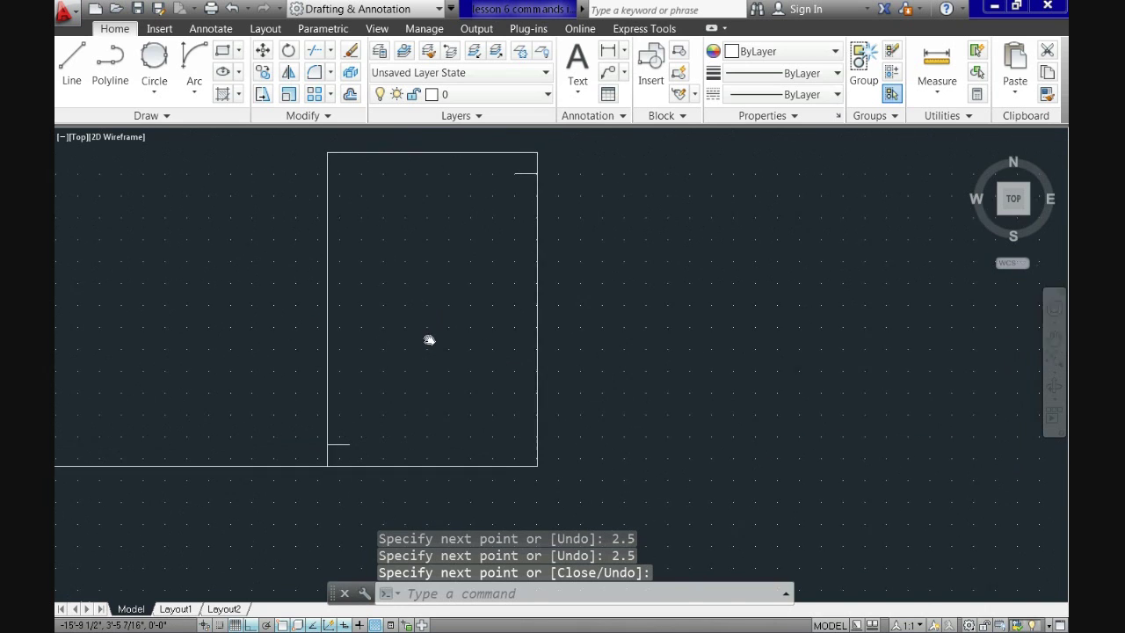
pyautogui.click(222, 51)
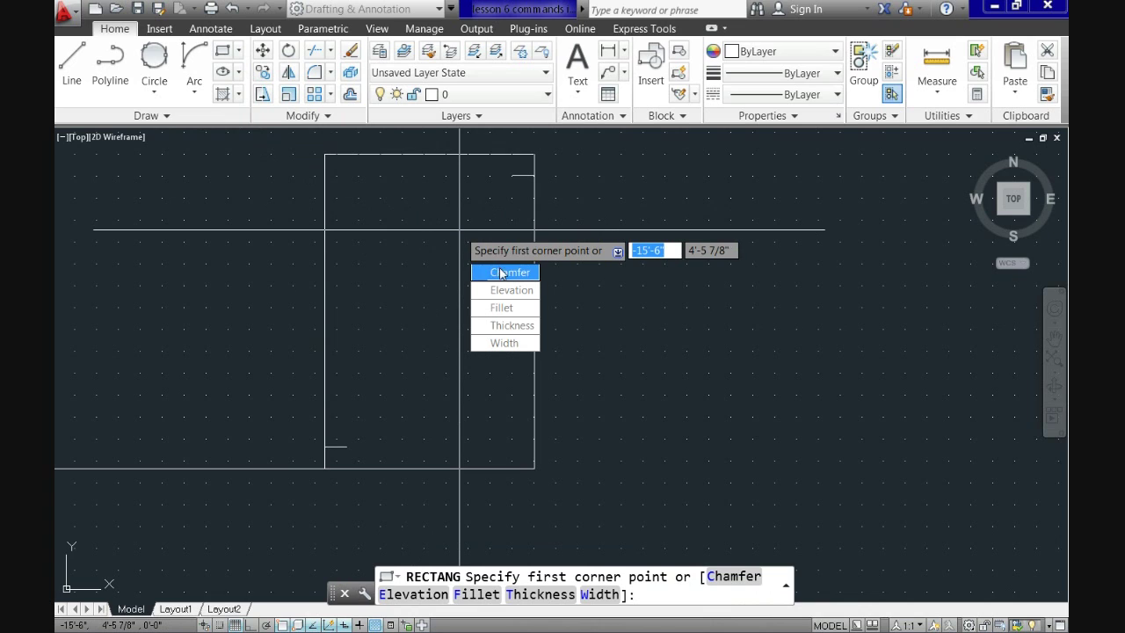
pyautogui.click(504, 273)
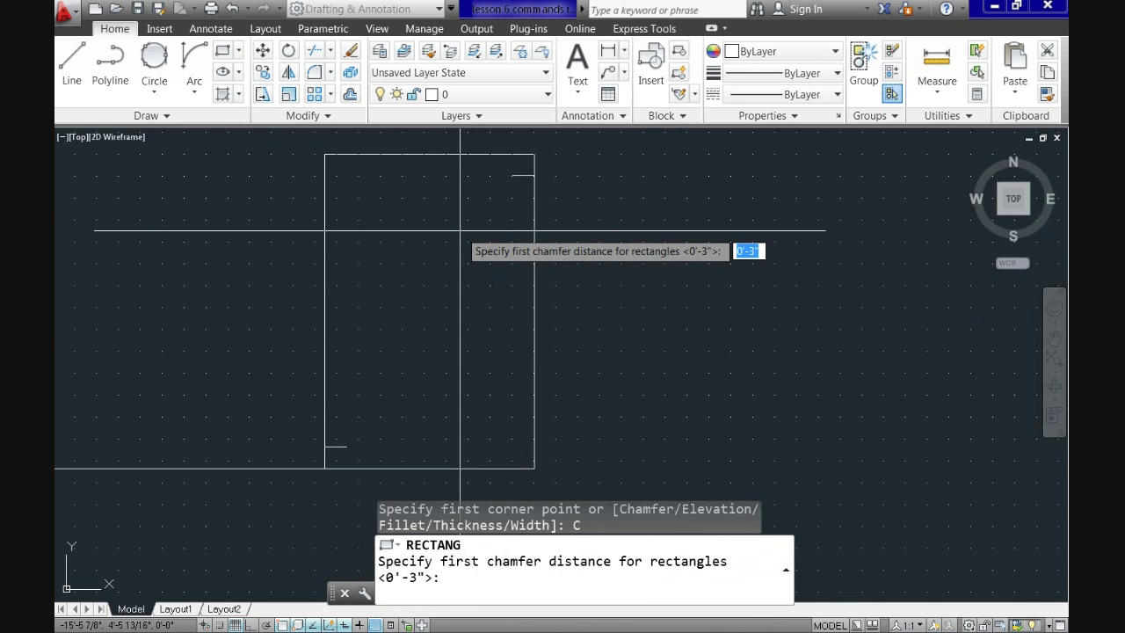
pyautogui.press('Return')
pyautogui.press('Return')
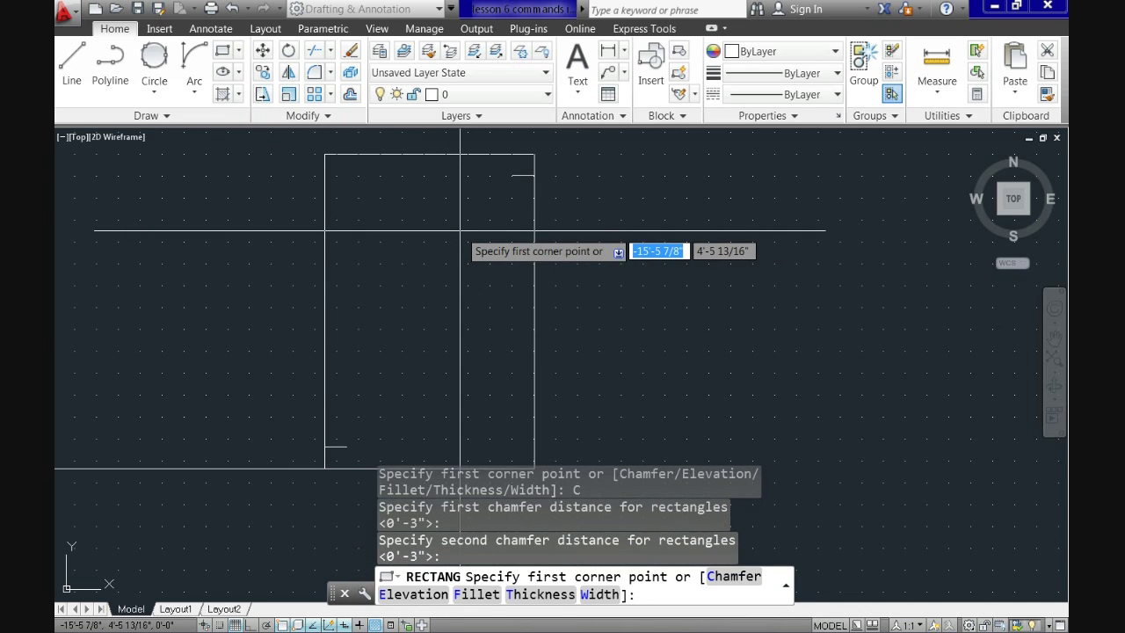
pyautogui.click(513, 176)
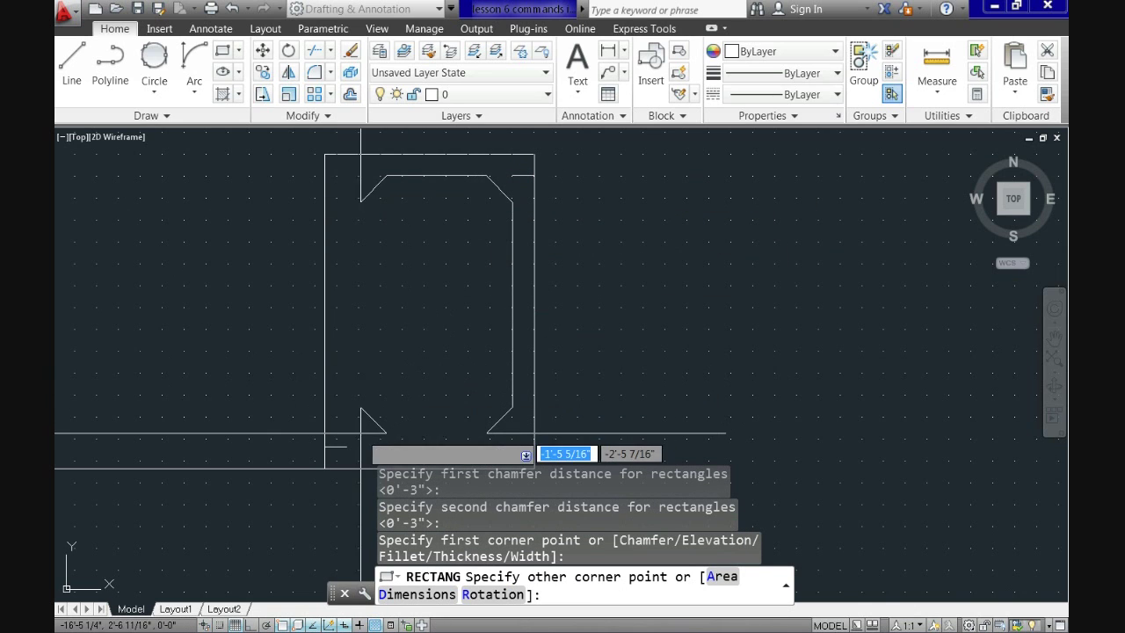
pyautogui.click(345, 447)
# - Draw the third base as a 2'-0" by 3'-0" rectangle starting at the right end of the second horizontal spacing line
pyautogui.press('Return')
pyautogui.scroll(-2, 402, 439)
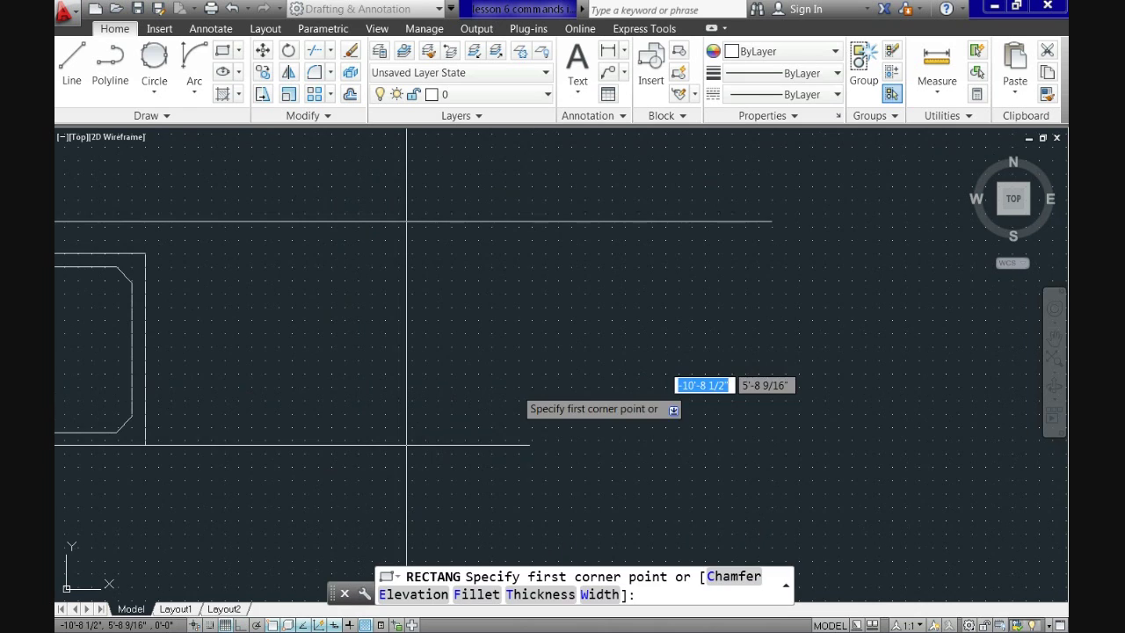
pyautogui.click(529, 446)
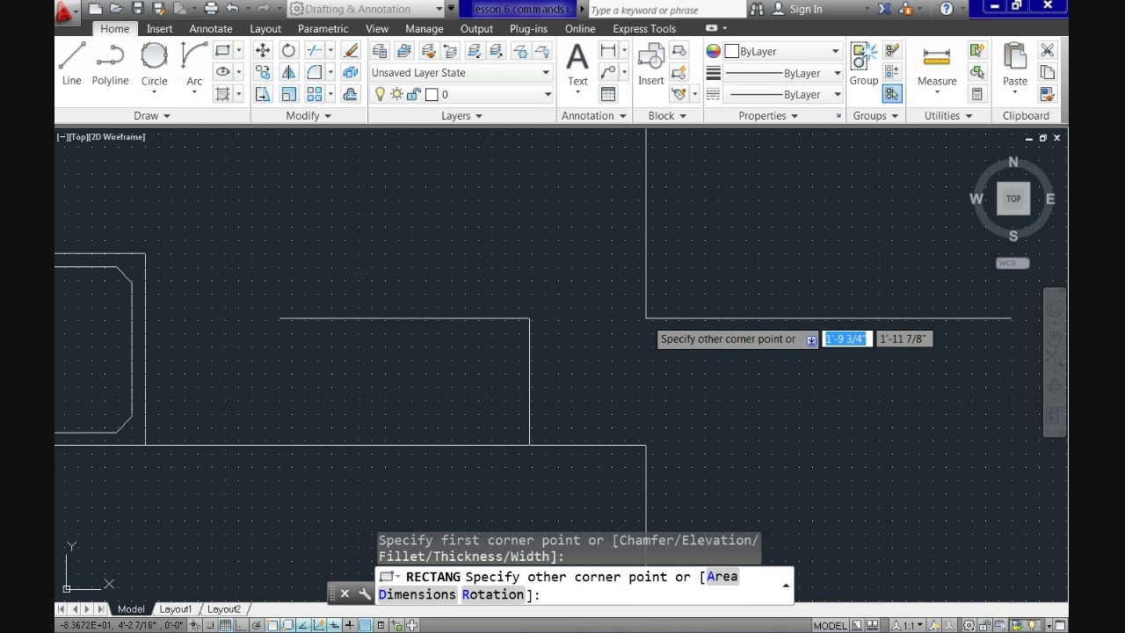
pyautogui.press('Down')
pyautogui.press('Down')
pyautogui.press('Return')
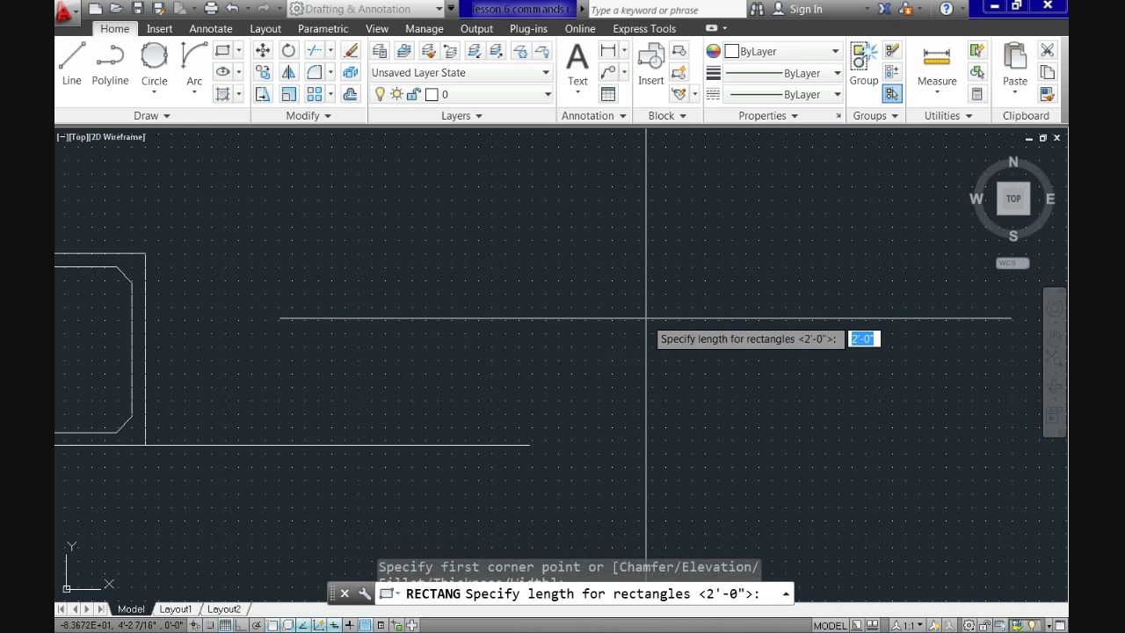
pyautogui.press('Return')
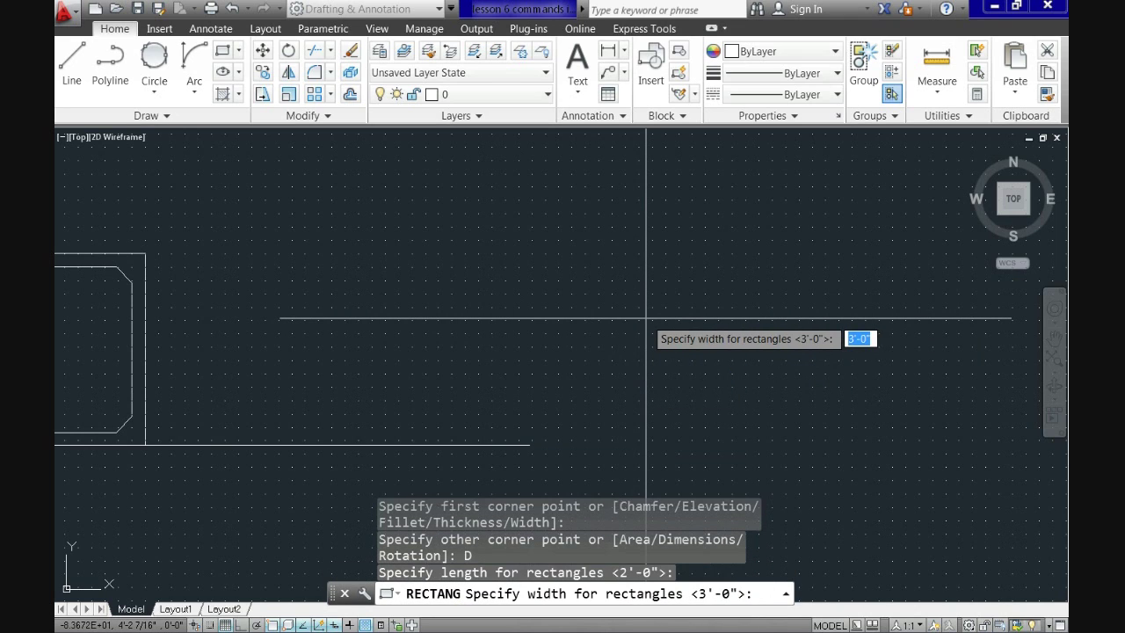
pyautogui.press('Return')
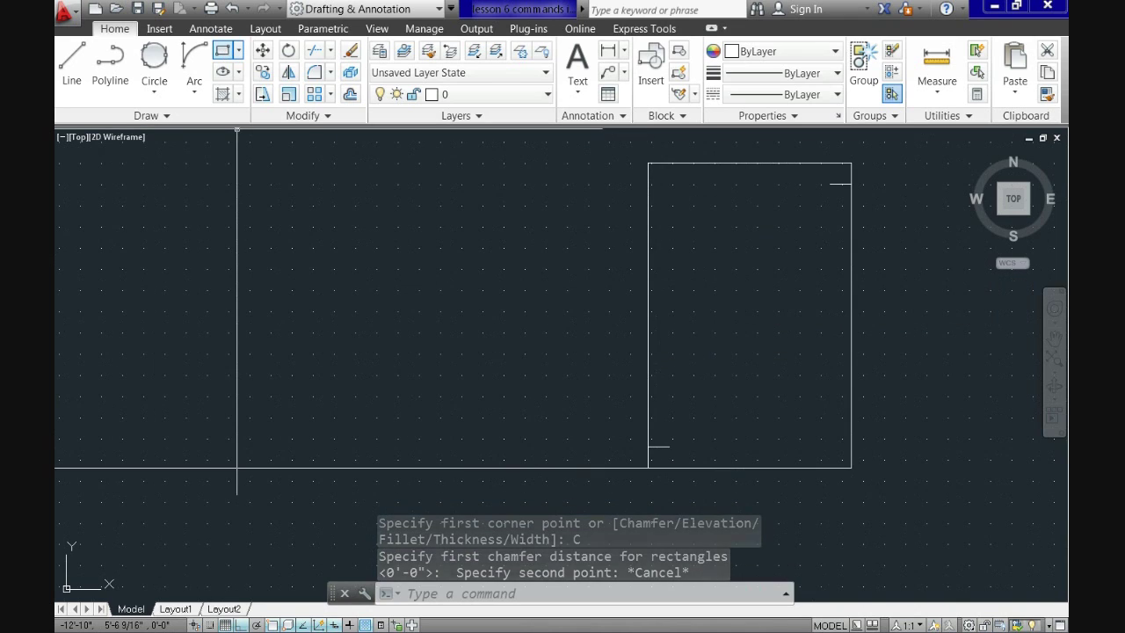
# - Draw a rectangle with 3 by 3 chamfers between the guide ends inside the third base and erase the leftover guide lines
pyautogui.press('Return')
pyautogui.click(731, 578)
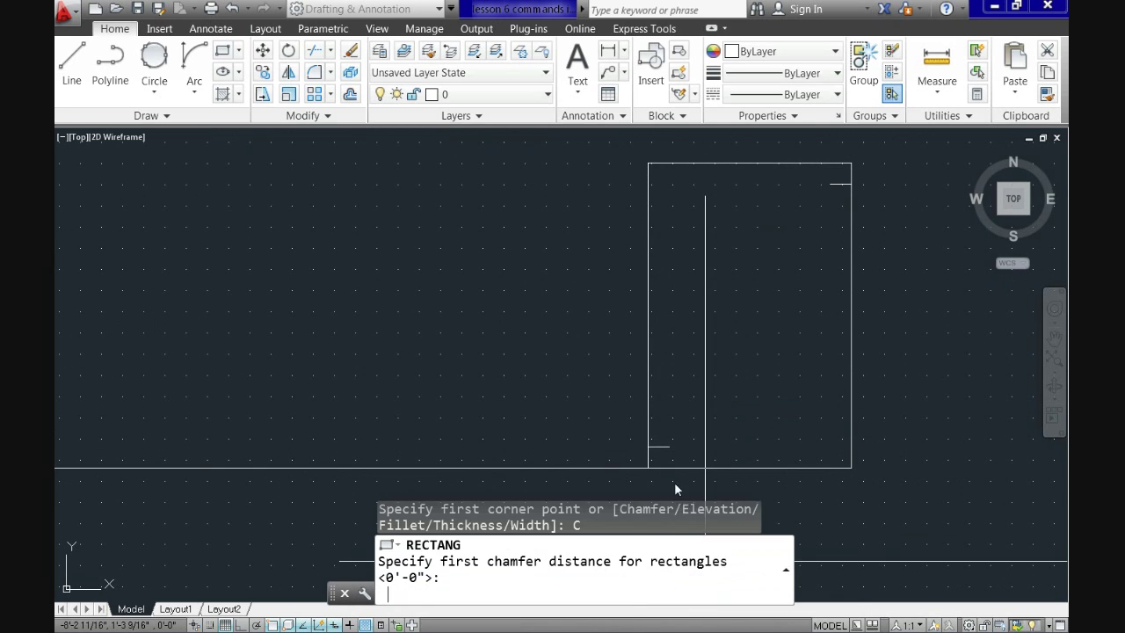
pyautogui.write('3')
pyautogui.press('Return')
pyautogui.write('3')
pyautogui.press('Return')
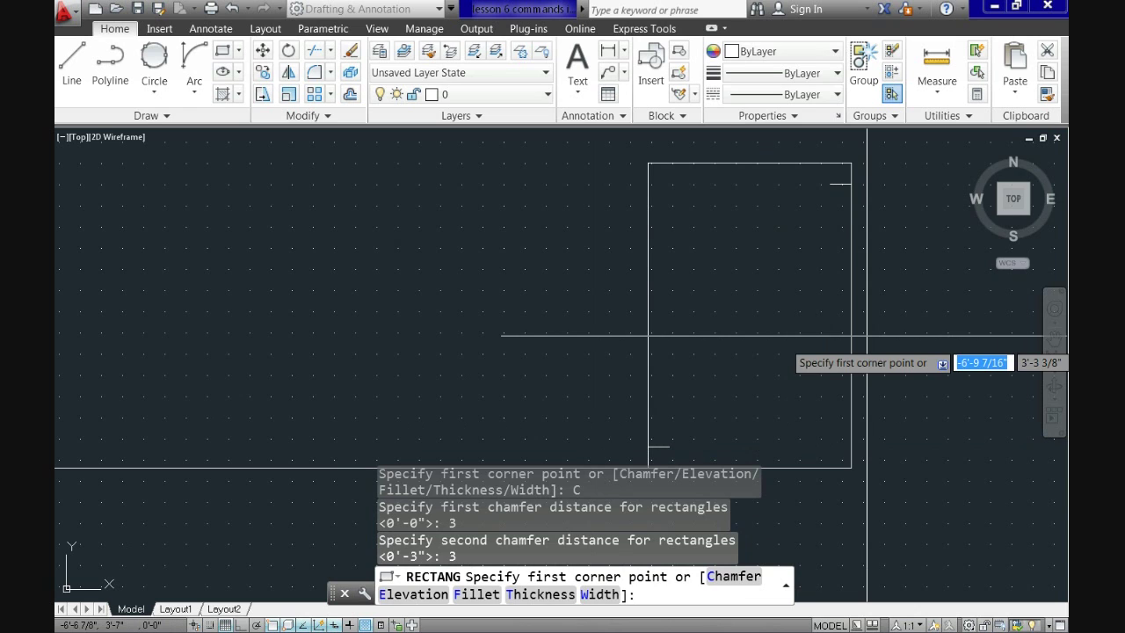
pyautogui.click(830, 184)
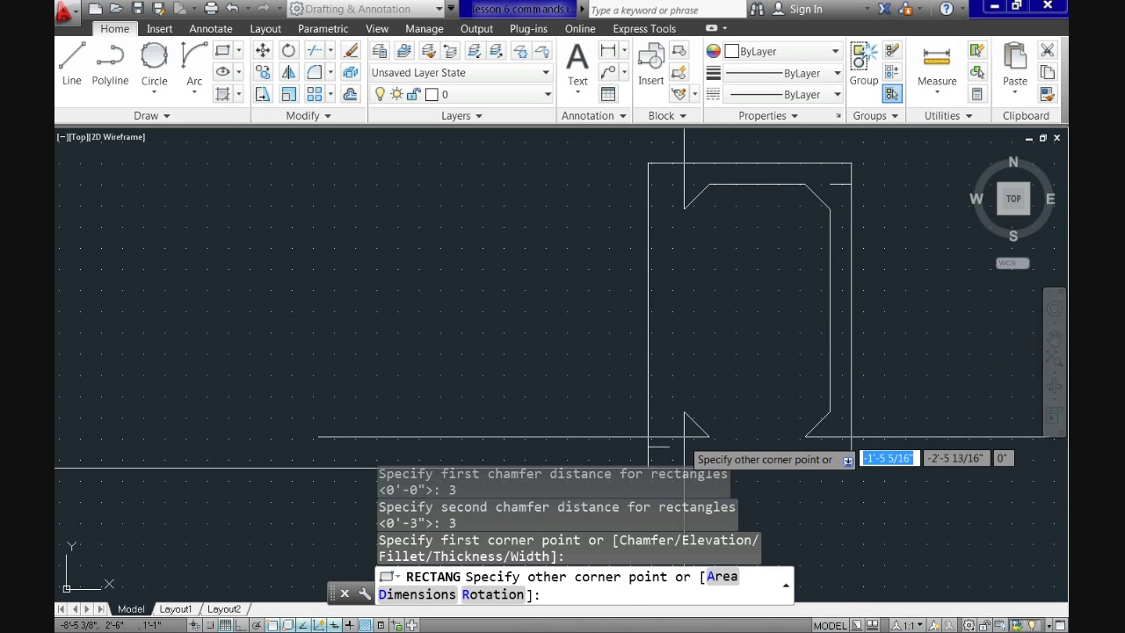
pyautogui.click(669, 447)
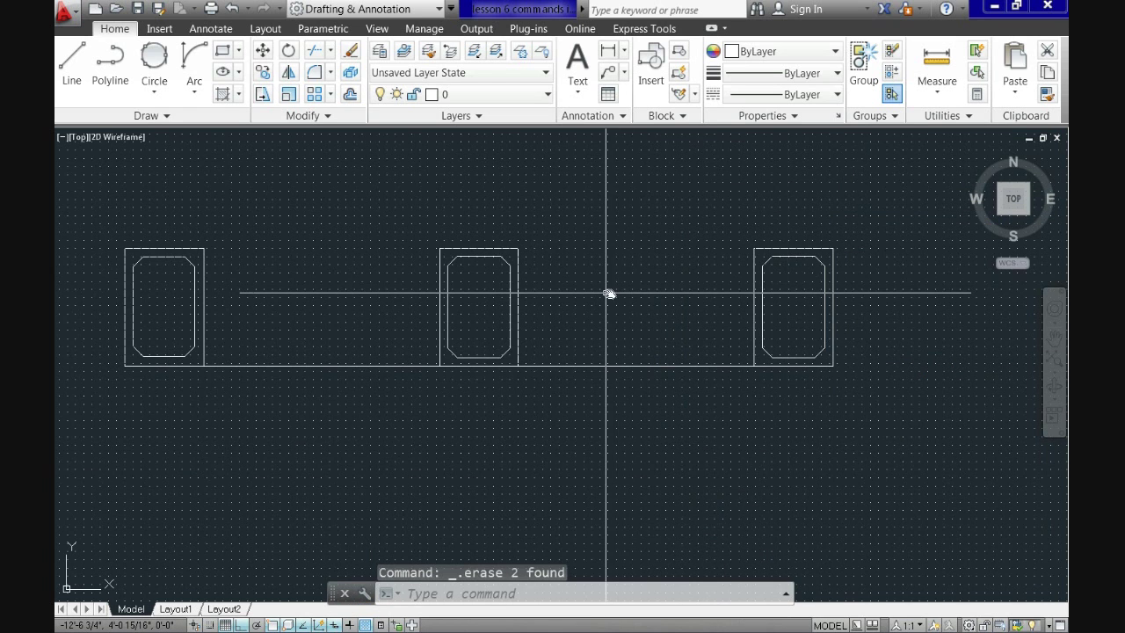
pyautogui.press('Delete')
# - Erase the two horizontal spacing lines between the three bases
pyautogui.moveTo(624, 309); pyautogui.dragTo(668, 413, button='middle')
pyautogui.click(442, 496)
pyautogui.click(391, 430)
pyautogui.click(665, 477)
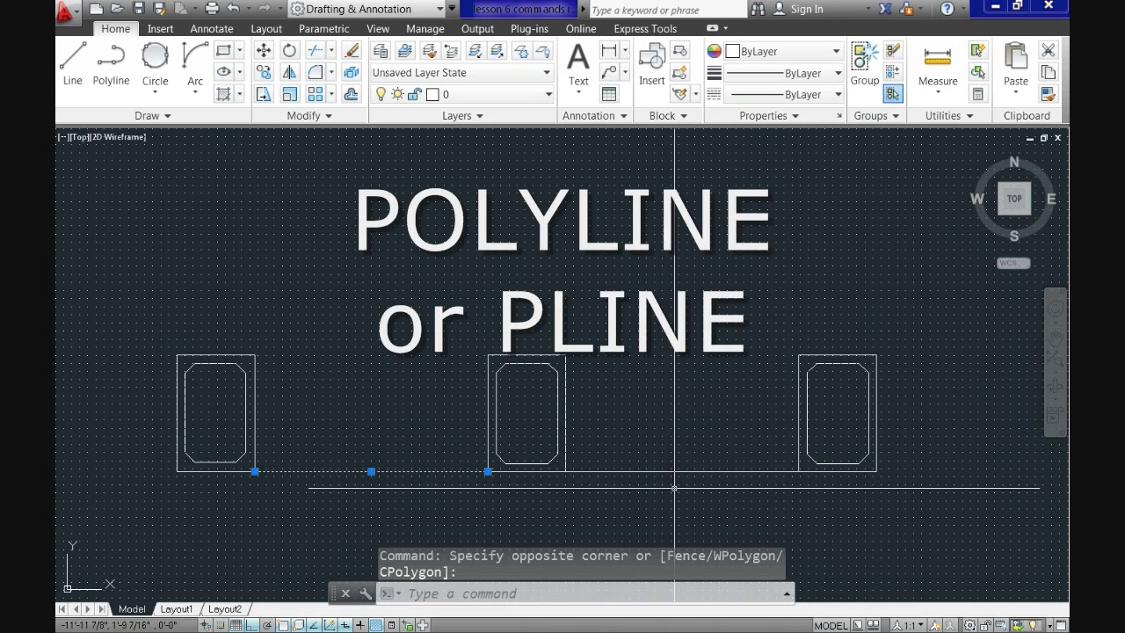
pyautogui.click(652, 442)
pyautogui.press('Delete')
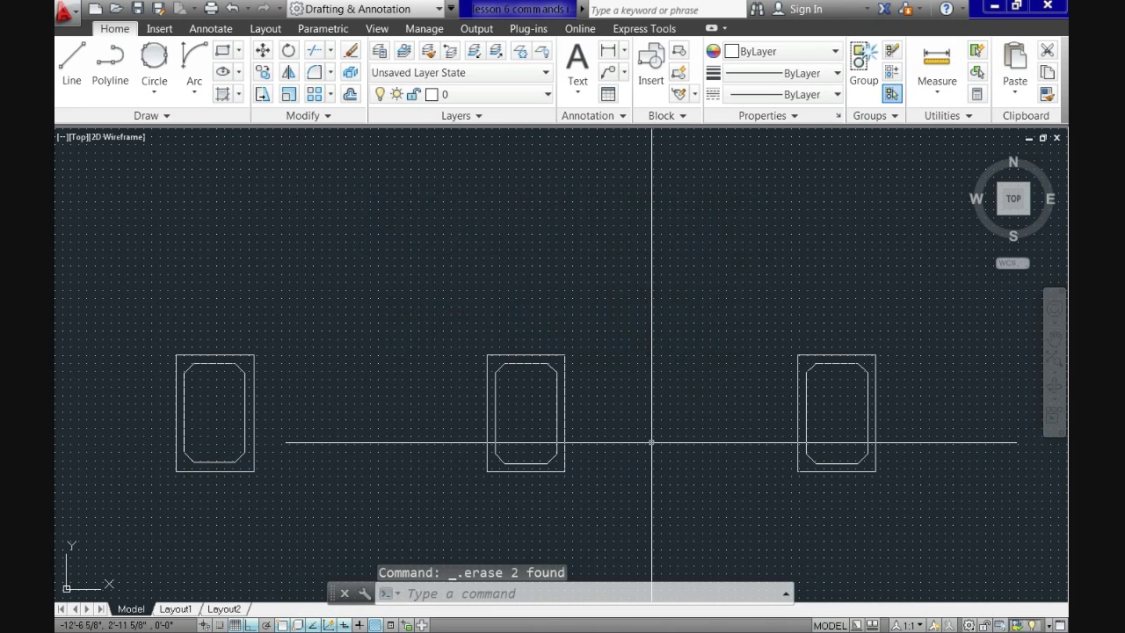
# - Draw a polyline centred on the first base's top edge with Ortho on: 4 up, 16 right, and back down to the edge
pyautogui.scroll(3, 178, 403)
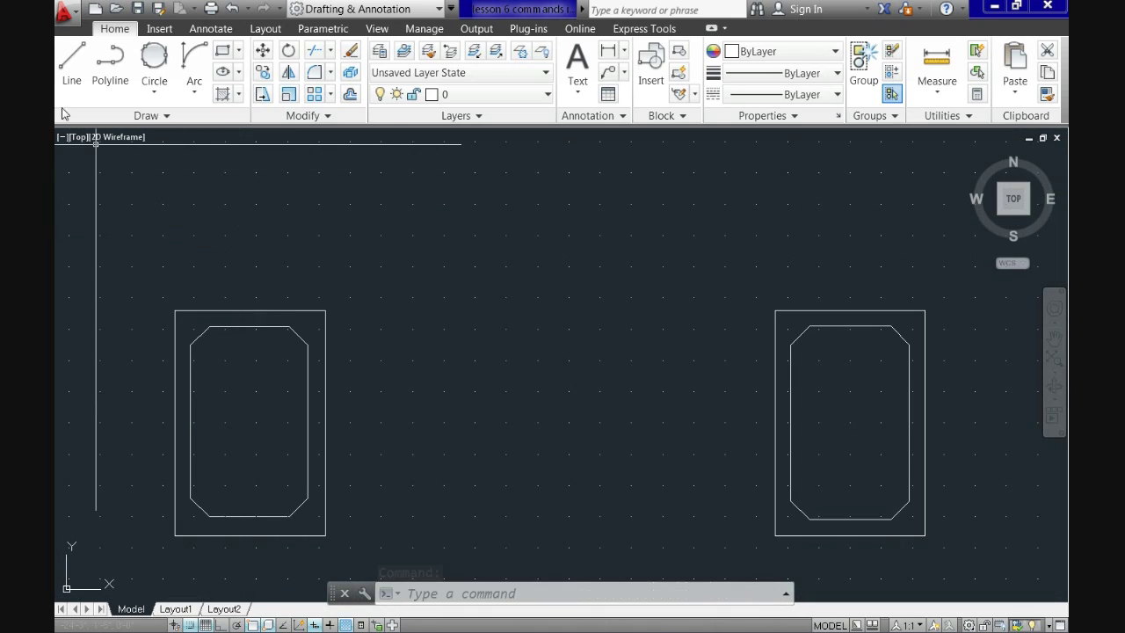
pyautogui.click(99, 77)
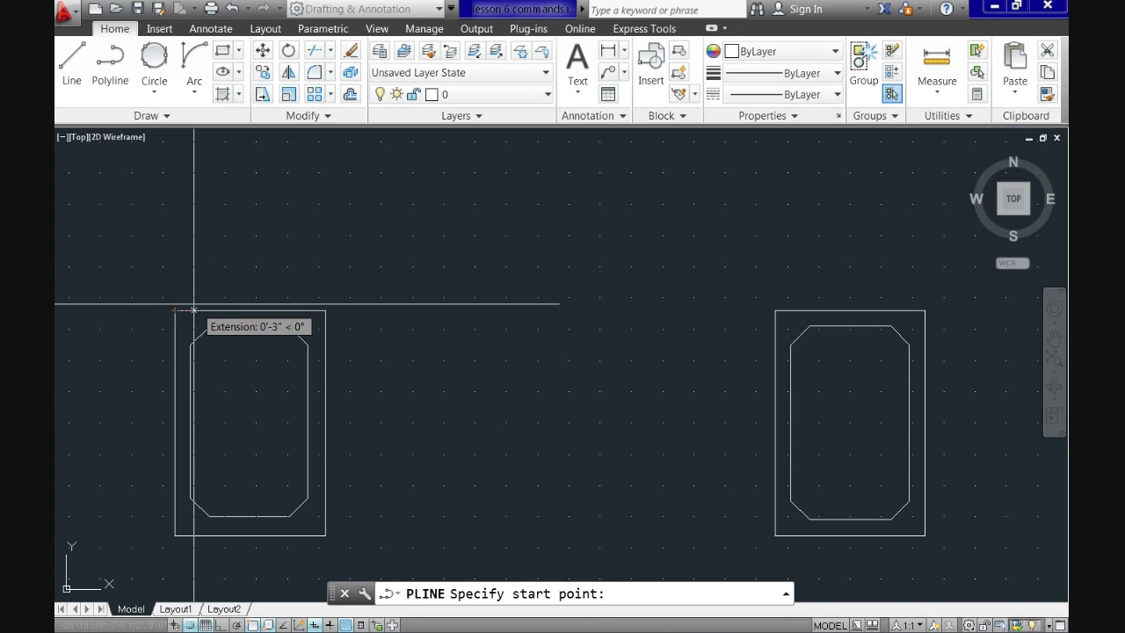
pyautogui.click(201, 309)
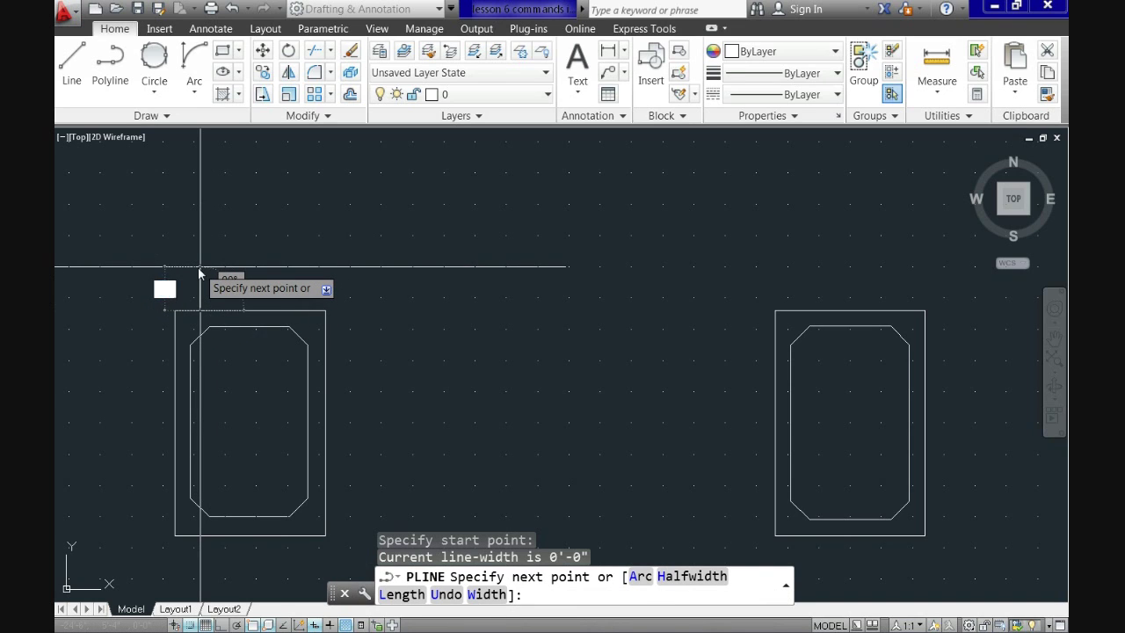
pyautogui.write('4')
pyautogui.press('Return')
pyautogui.press('F8')
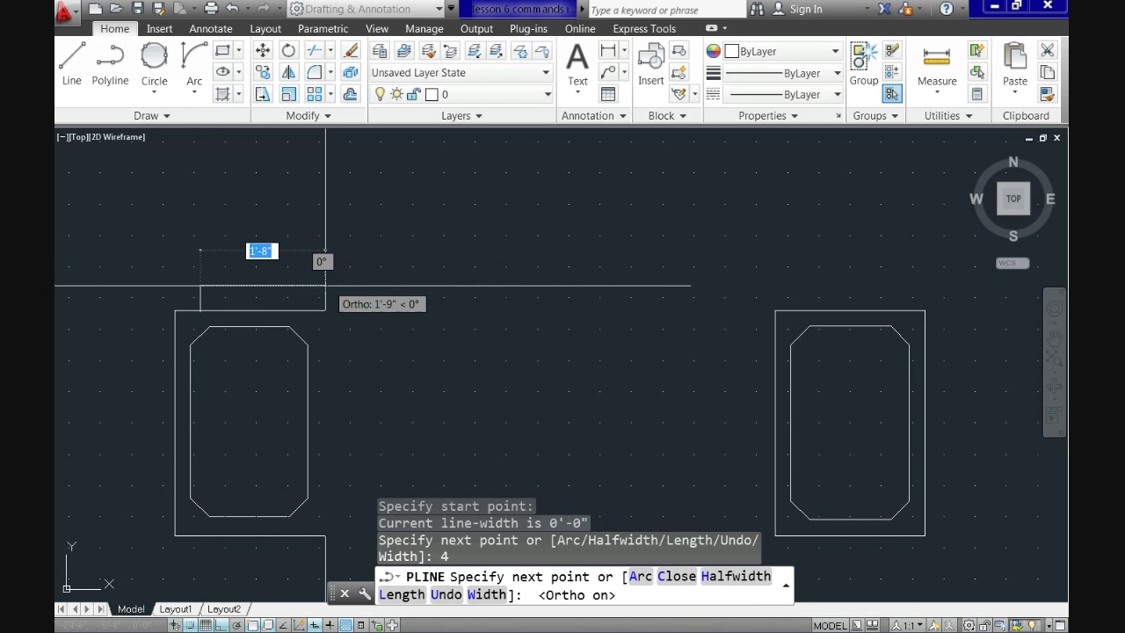
pyautogui.write('16')
pyautogui.press('Return')
pyautogui.scroll(2, 299, 304)
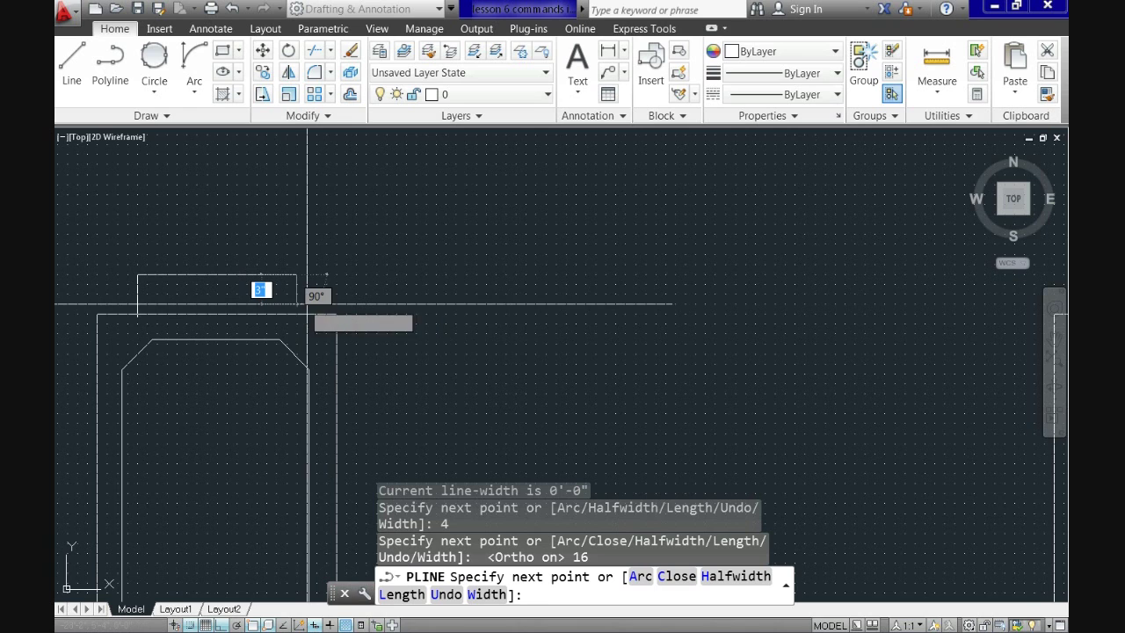
pyautogui.scroll(-2, 299, 316)
pyautogui.press('Return')
pyautogui.scroll(-2, 289, 340)
pyautogui.scroll(3, 274, 340)
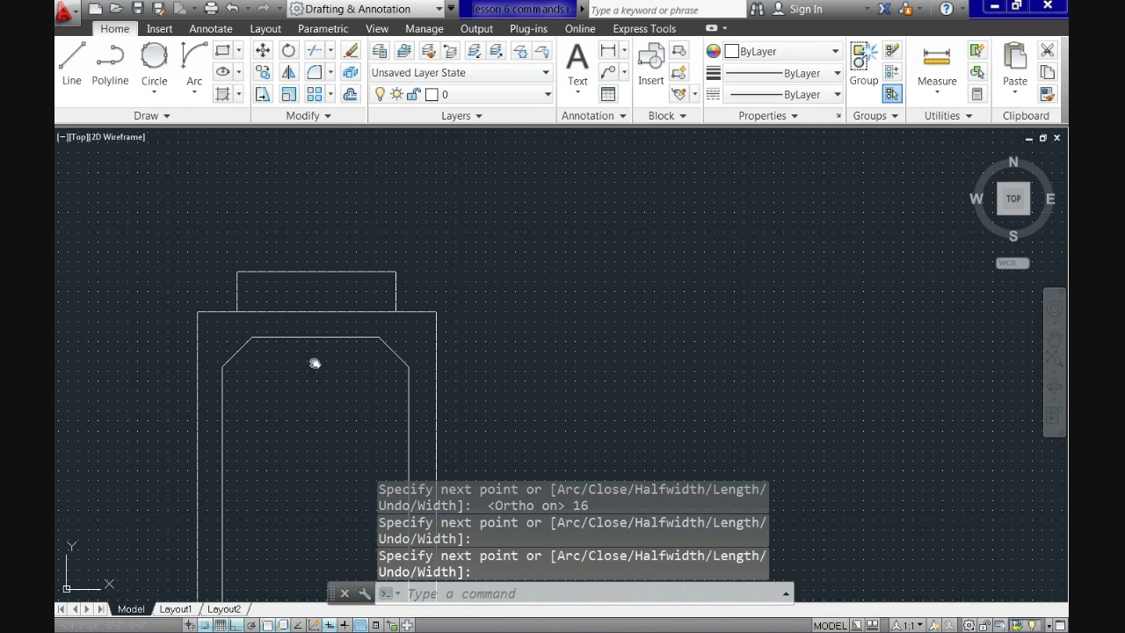
# - Draw an open outline above the first base's polyline block with separate lines: 4 up, 16 right and 4 down
pyautogui.moveTo(315, 363); pyautogui.dragTo(304, 367, button='middle')
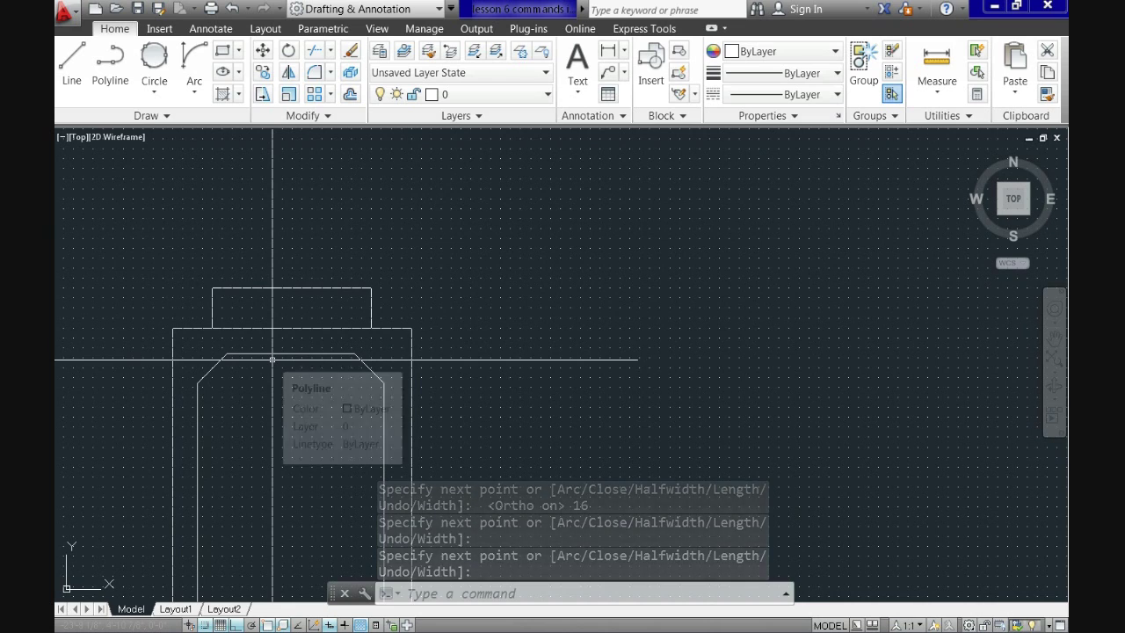
pyautogui.write('l')
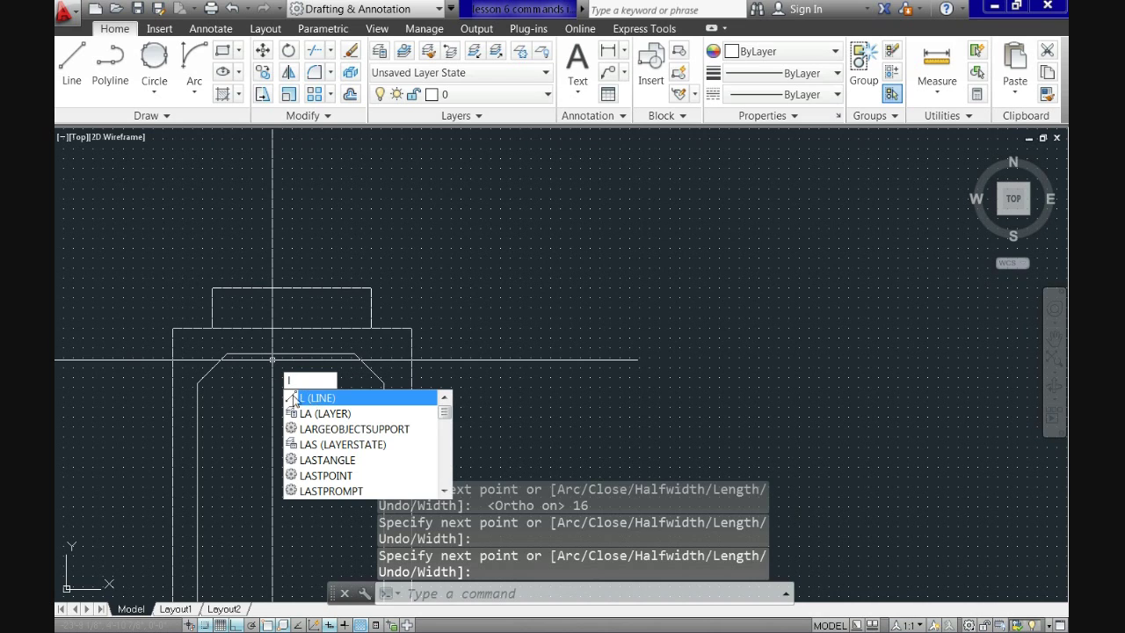
pyautogui.click(313, 399)
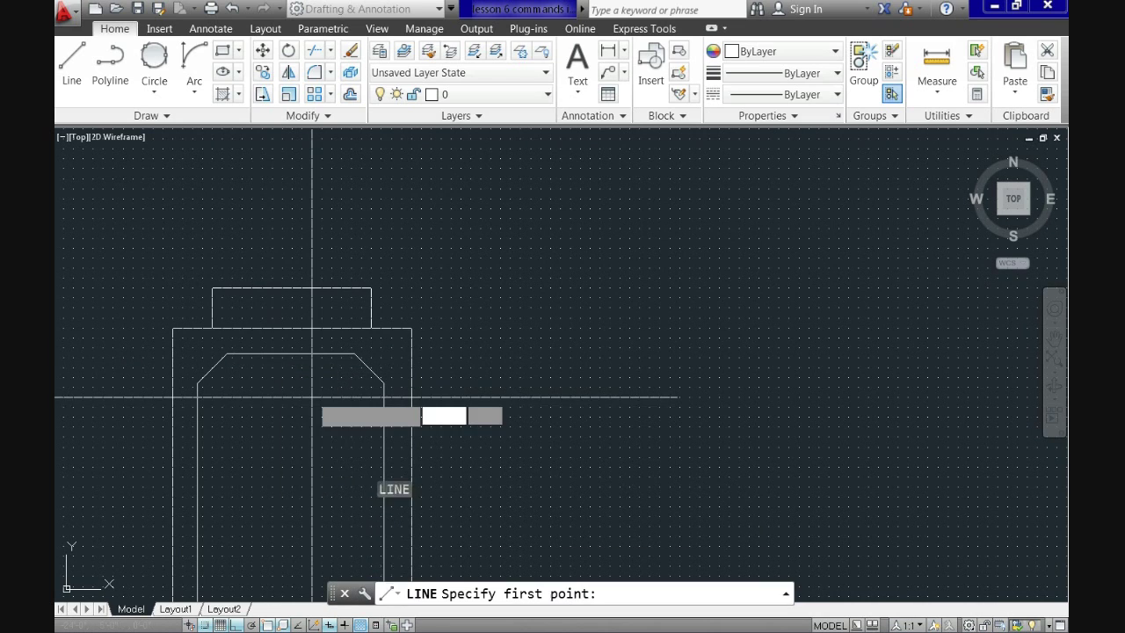
pyautogui.click(212, 239)
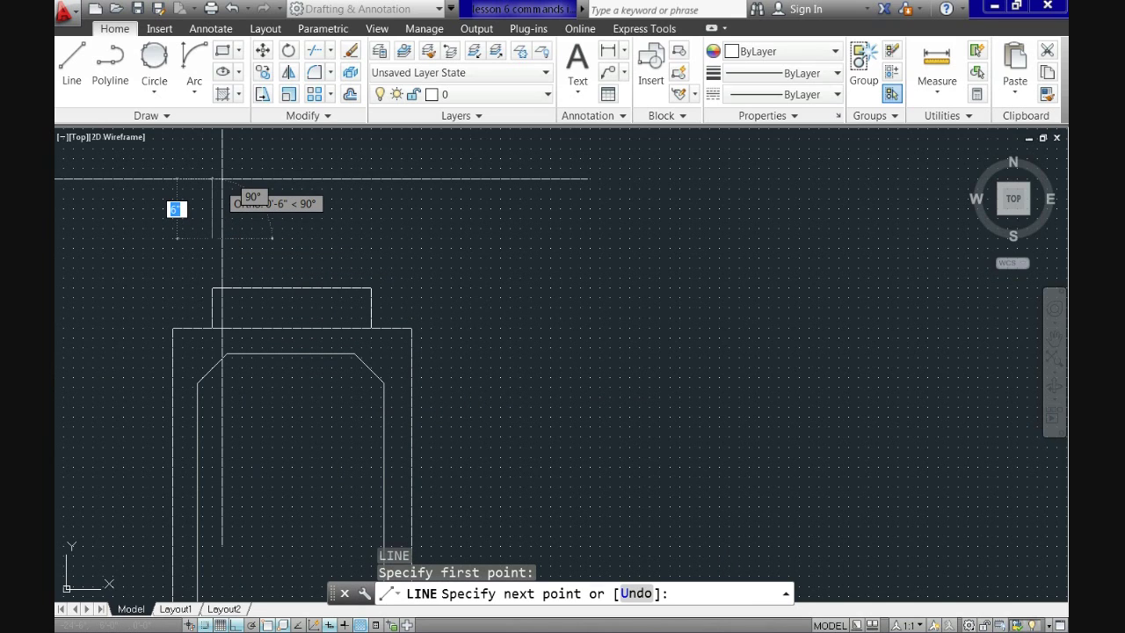
pyautogui.write('4')
pyautogui.press('Return')
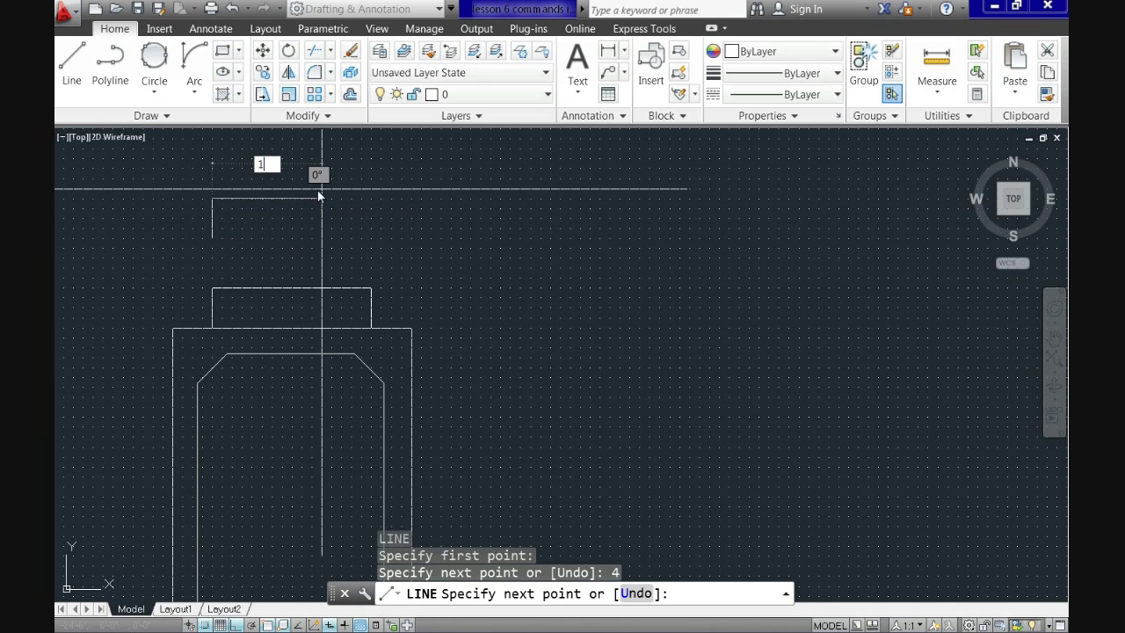
pyautogui.write('16')
pyautogui.press('Return')
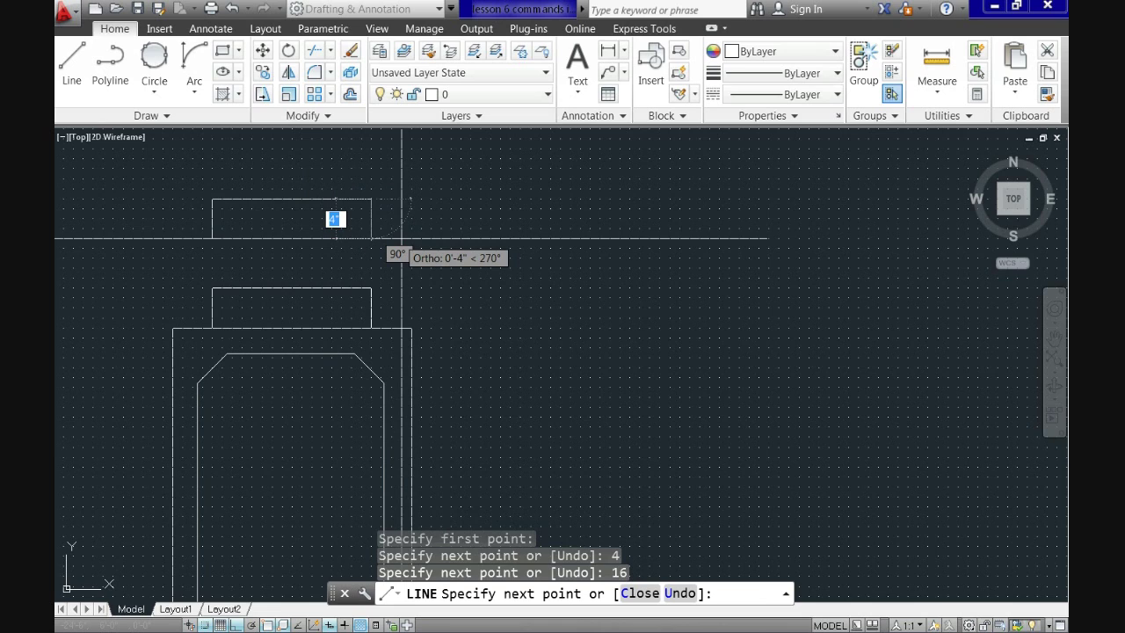
pyautogui.write('4')
pyautogui.press('Return')
pyautogui.press('Return')
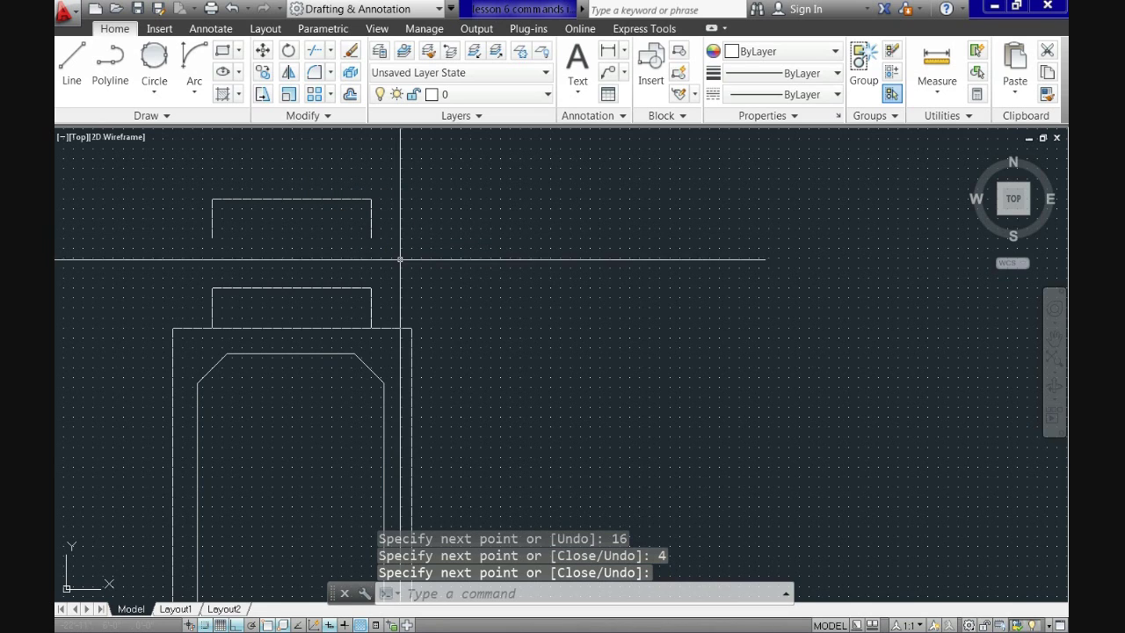
# - Select the polyline block and the three separate lines above it to compare how each is picked, and clear the selection
pyautogui.press('Return')
pyautogui.click(310, 287)
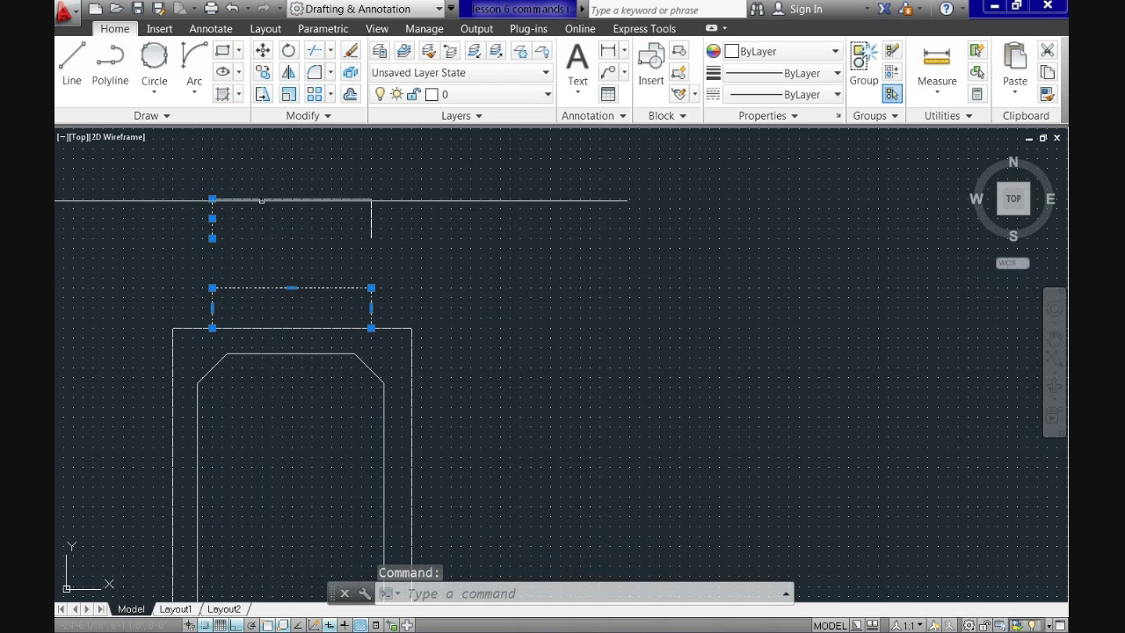
pyautogui.click(290, 198)
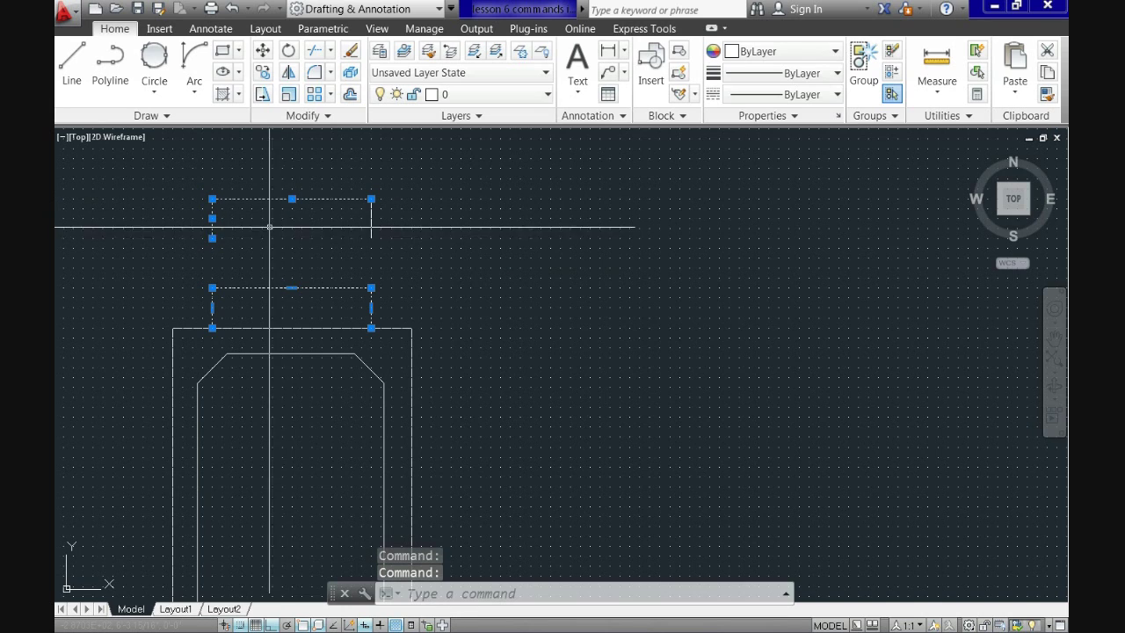
pyautogui.click(371, 224)
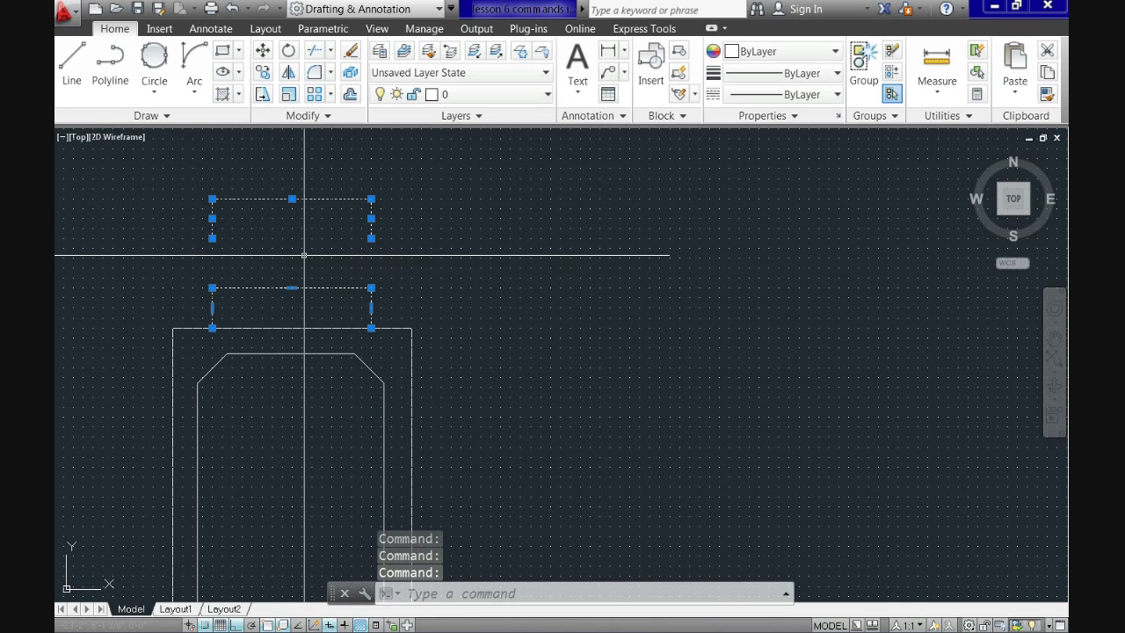
pyautogui.press('Escape')
# - Erase the three separate lines above the first base and check how the polyline block selects, leaving it deselected
pyautogui.click(161, 169)
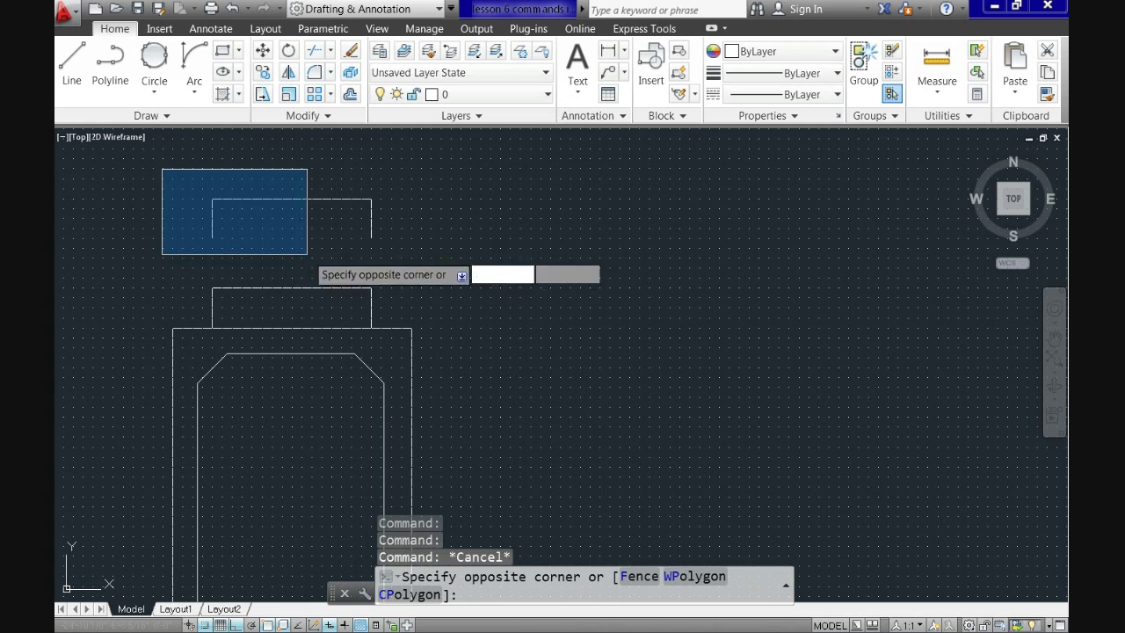
pyautogui.click(384, 257)
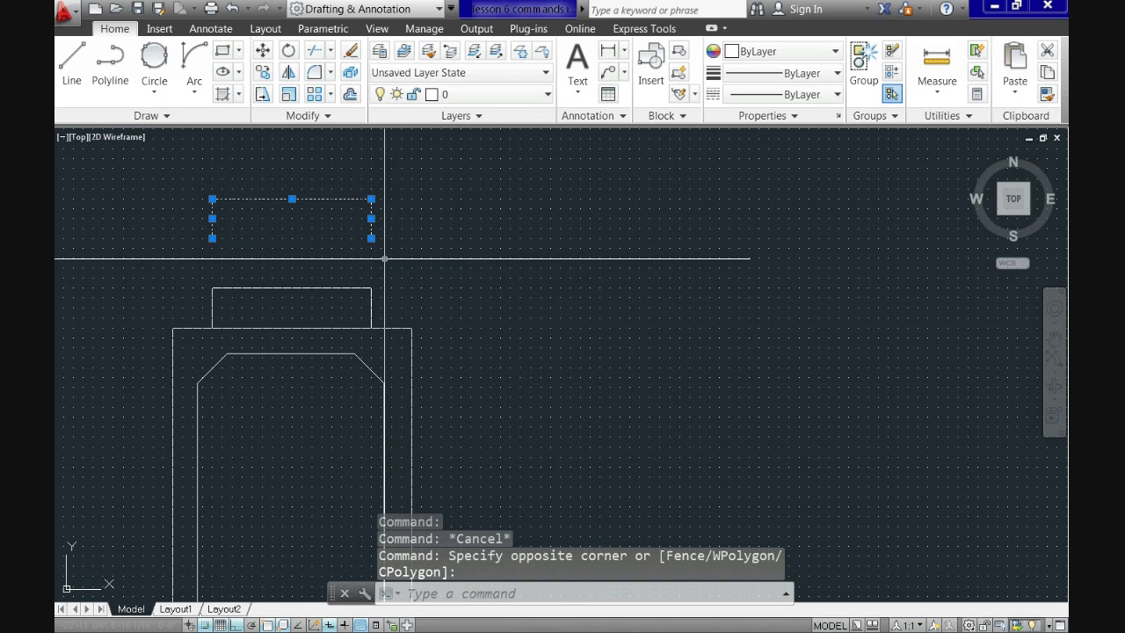
pyautogui.press('Delete')
pyautogui.click(371, 313)
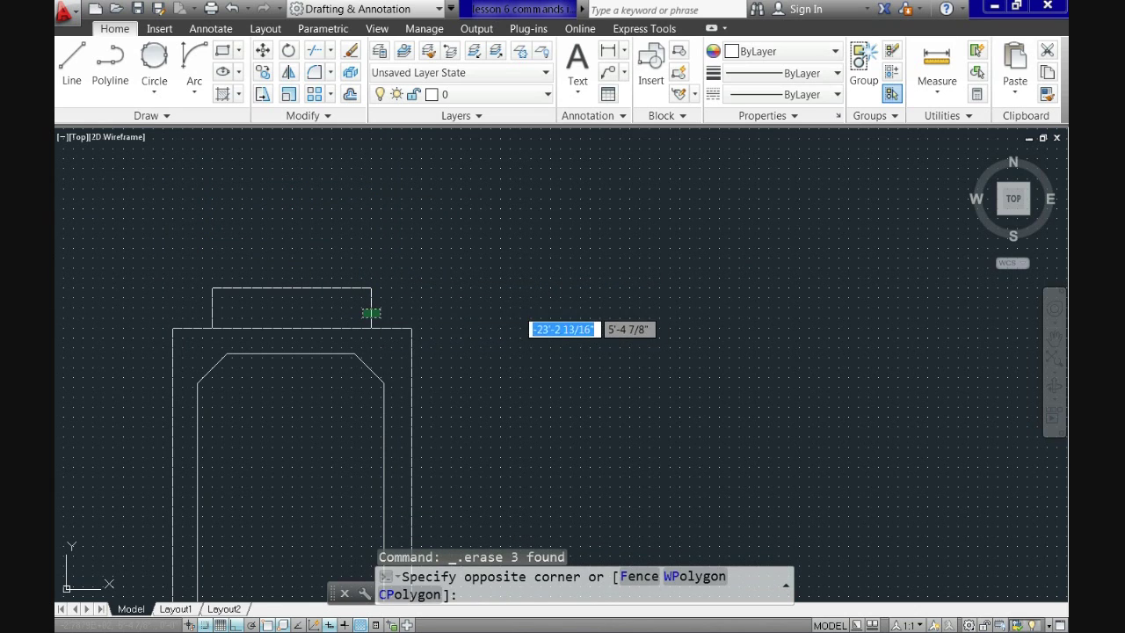
pyautogui.click(321, 301)
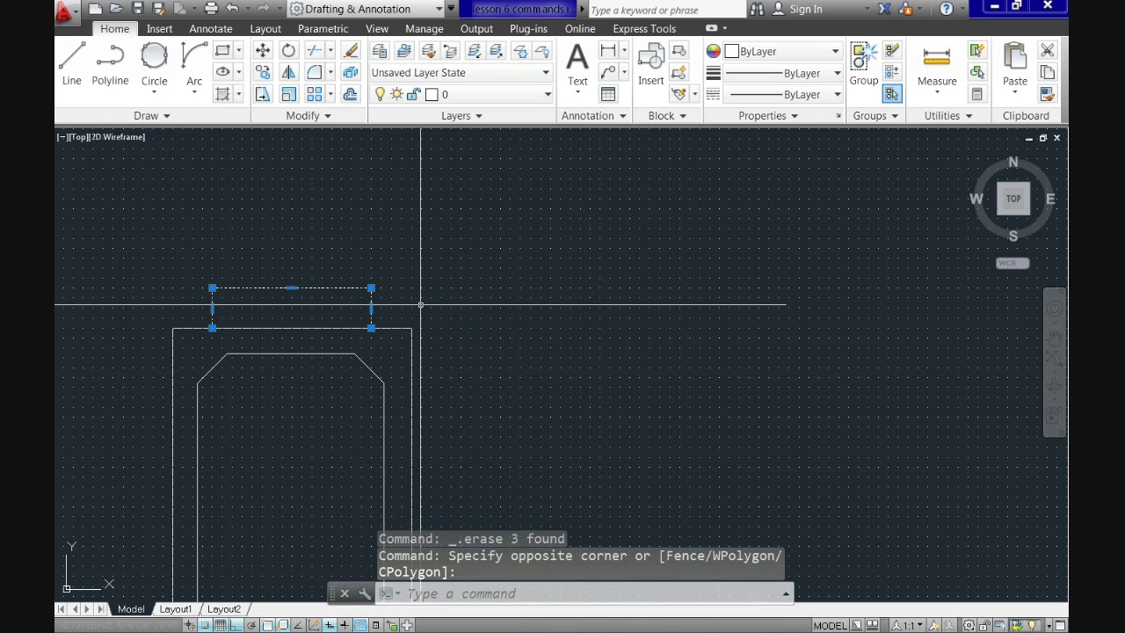
pyautogui.press('Escape')
# - Draw a polyline on the second base's top edge, starting 4" in from its left corner: 4 up, 16 right, back down to the edge
pyautogui.moveTo(334, 409); pyautogui.dragTo(328, 324, button='middle')
pyautogui.scroll(-2, 328, 323)
pyautogui.moveTo(491, 375); pyautogui.dragTo(361, 394, button='middle')
pyautogui.write('pl')
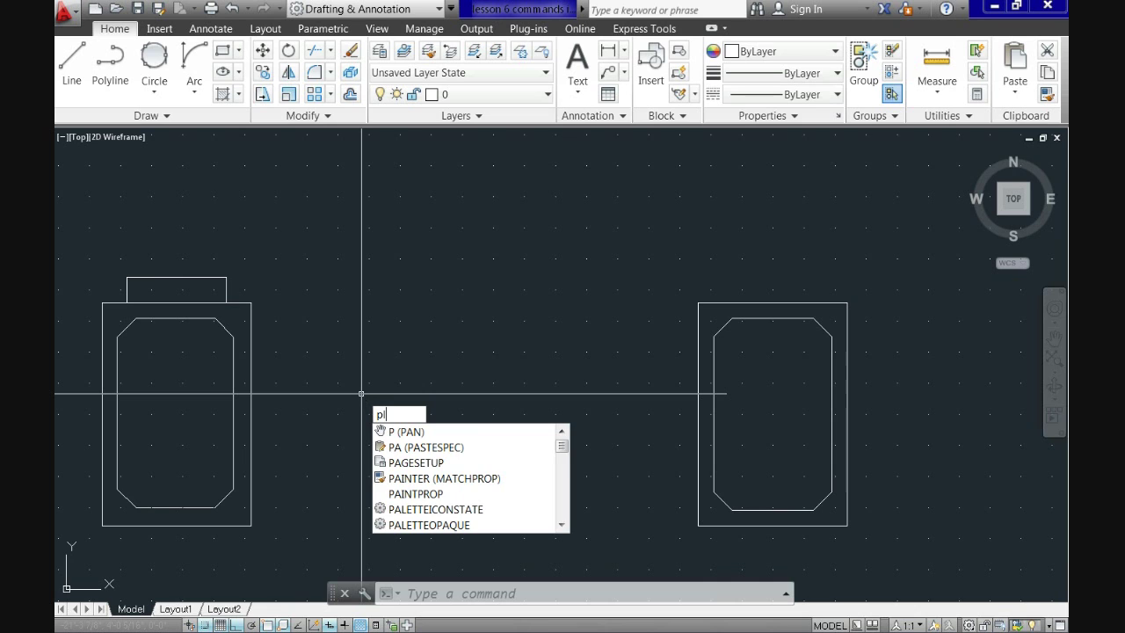
pyautogui.press('Return')
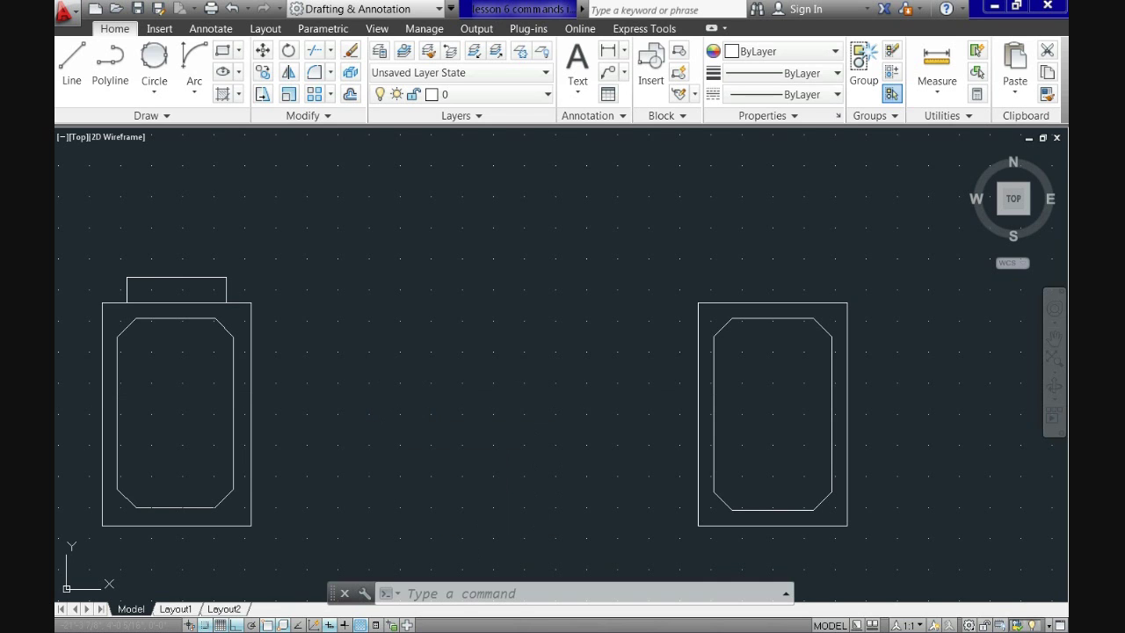
pyautogui.scroll(2, 706, 313)
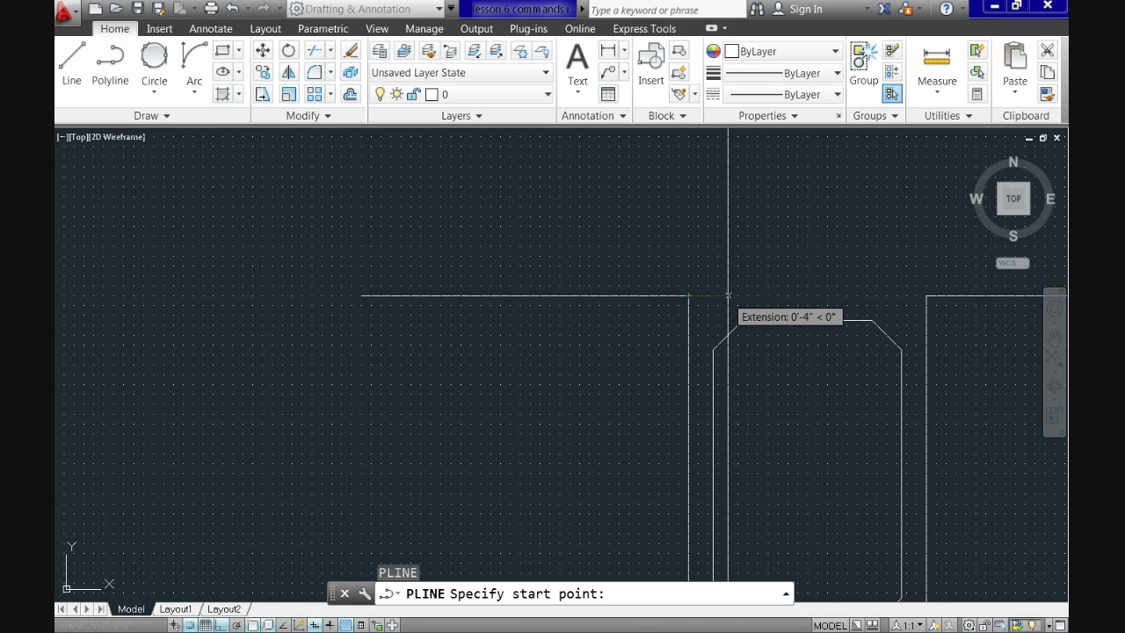
pyautogui.click(728, 296)
pyautogui.write('4')
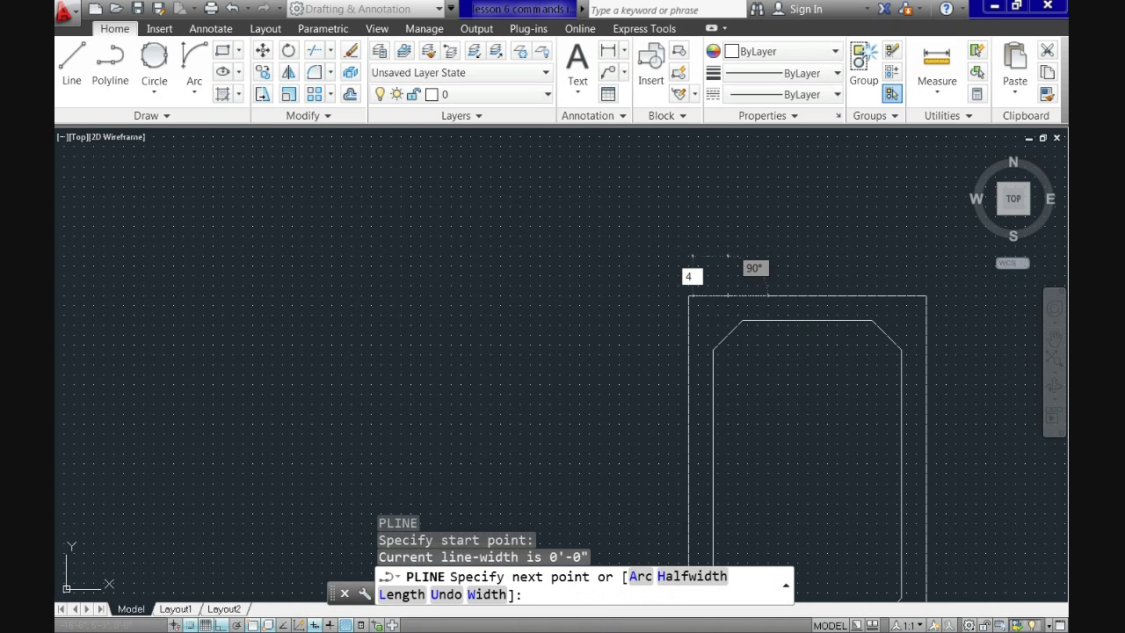
pyautogui.press('Return')
pyautogui.write('16')
pyautogui.press('Return')
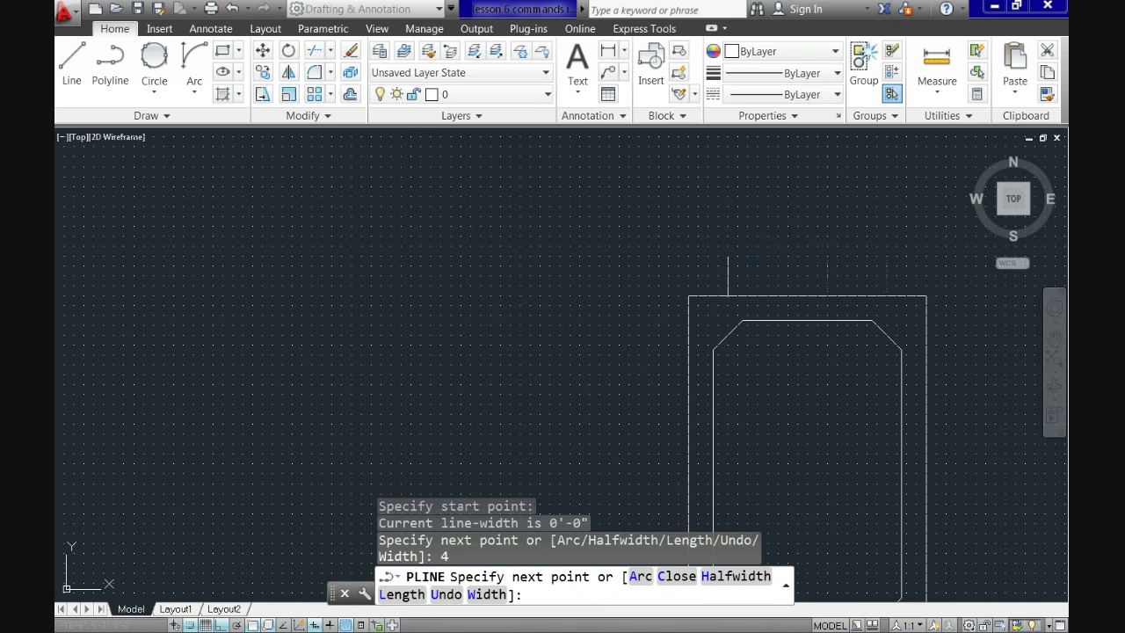
pyautogui.click(887, 277)
pyautogui.press('Return')
# - Draw a polyline on the third base, starting 4" in from its top-left corner: 4 up, 16 right, back down to the top edge
pyautogui.scroll(-3, 887, 290)
pyautogui.scroll(5, 772, 248)
pyautogui.press('Return')
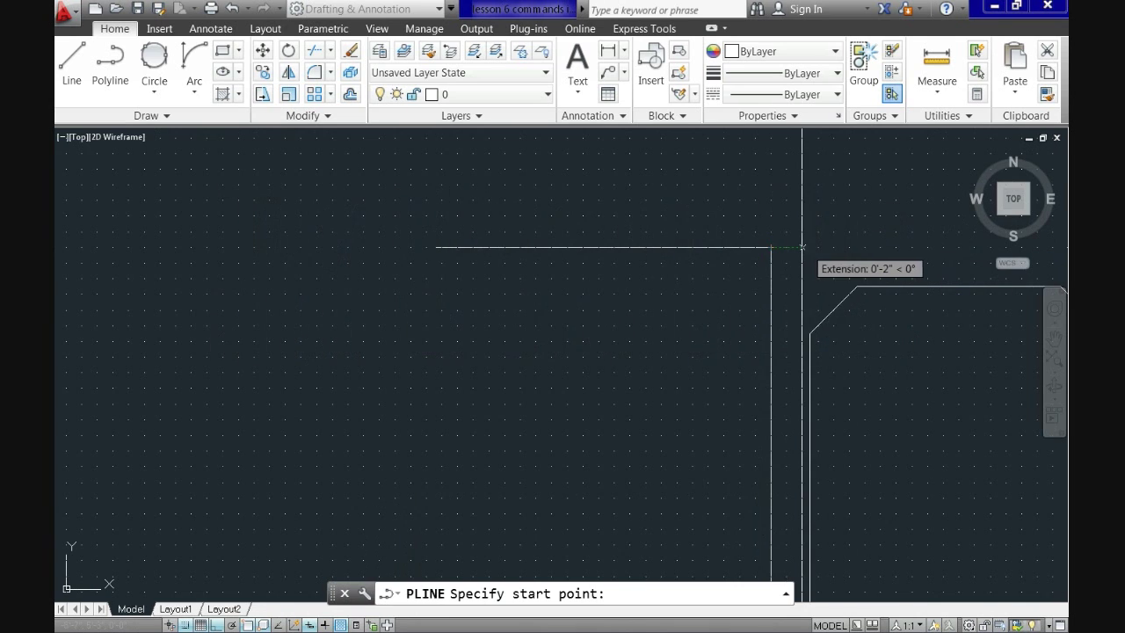
pyautogui.click(834, 248)
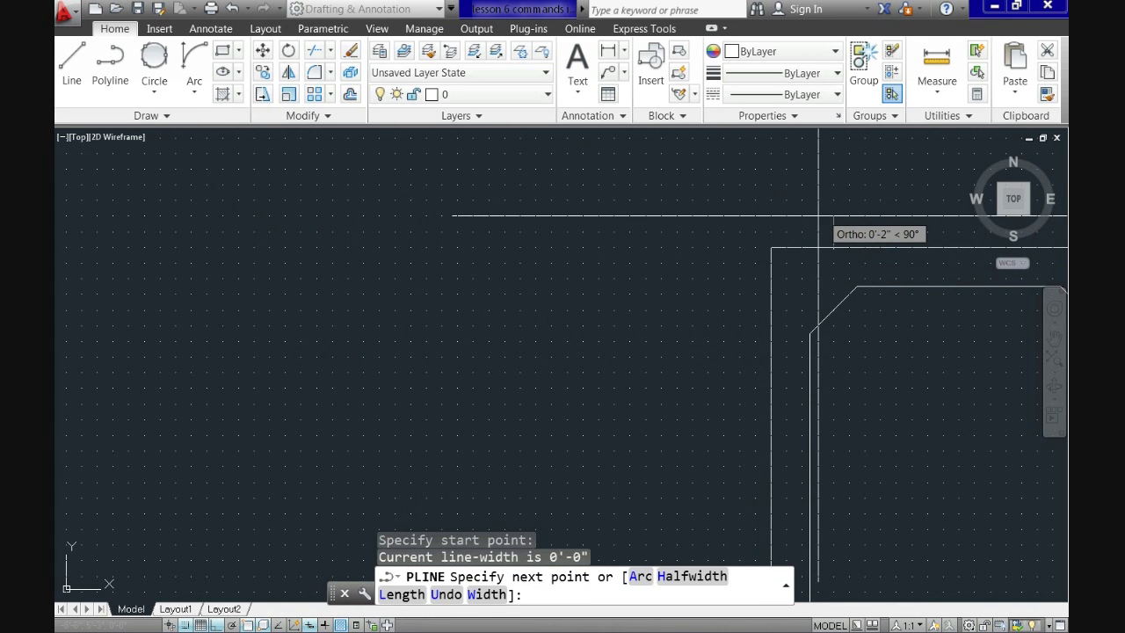
pyautogui.press('Return')
pyautogui.moveTo(746, 219); pyautogui.dragTo(481, 265, button='middle')
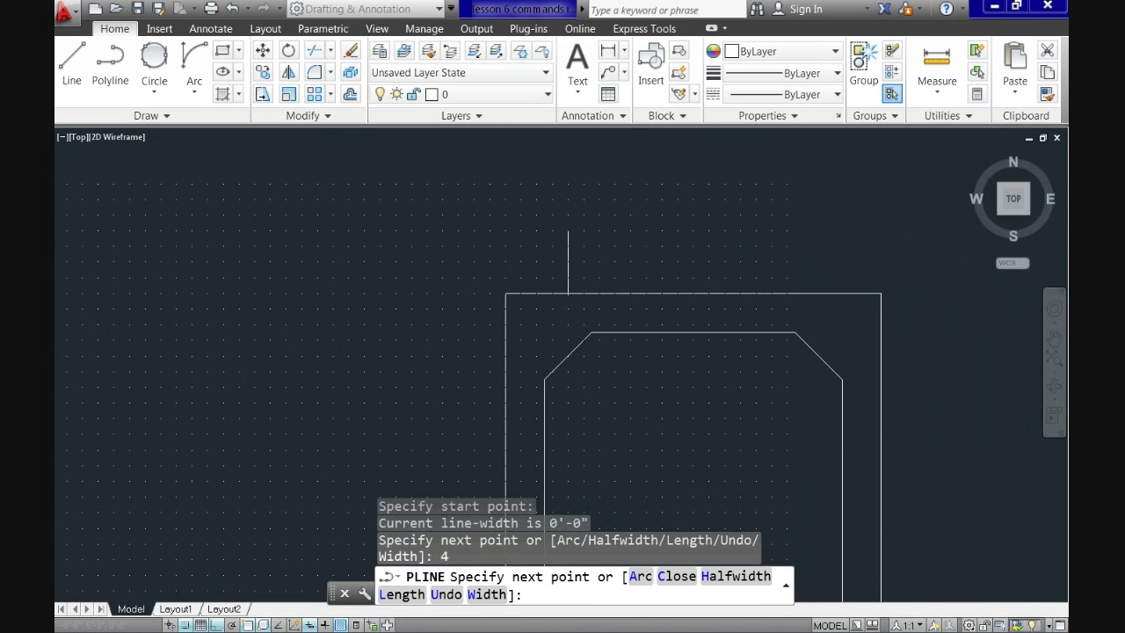
pyautogui.write('16')
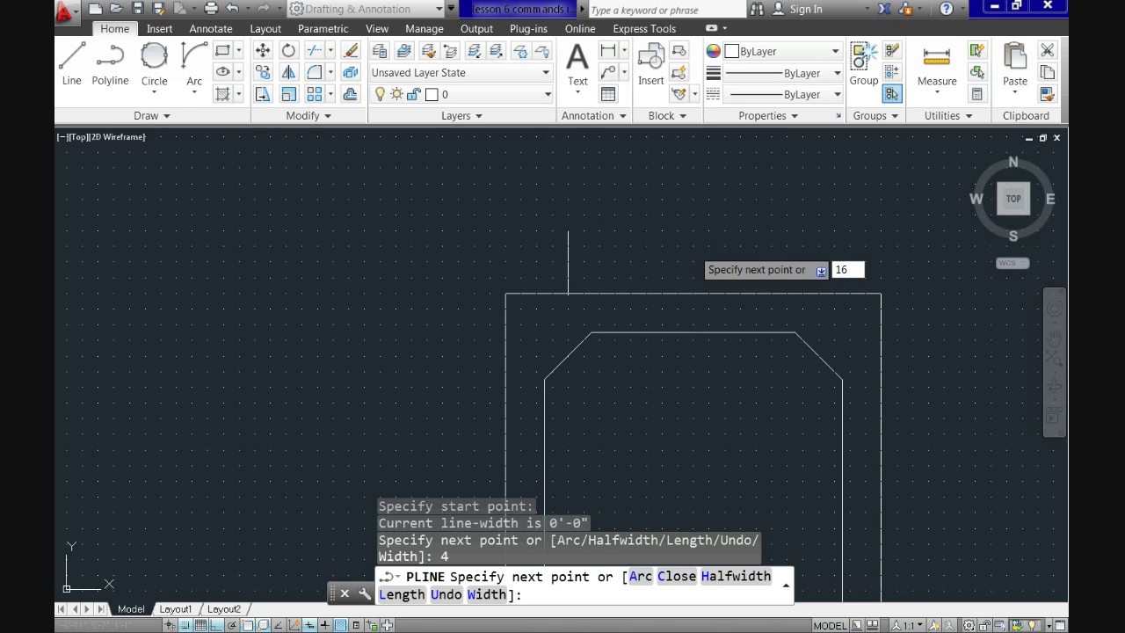
pyautogui.press('Return')
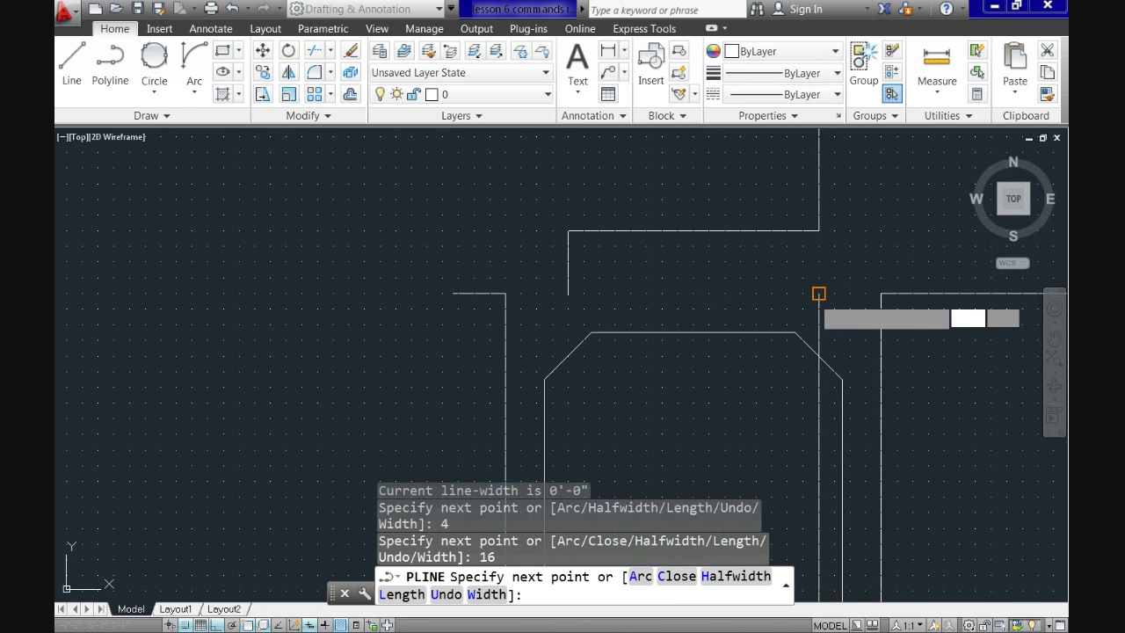
pyautogui.press('Return')
# - Draw a 4' vertical line upward from the first block's top edge, starting 2" in from its left corner
pyautogui.scroll(-5, 817, 301)
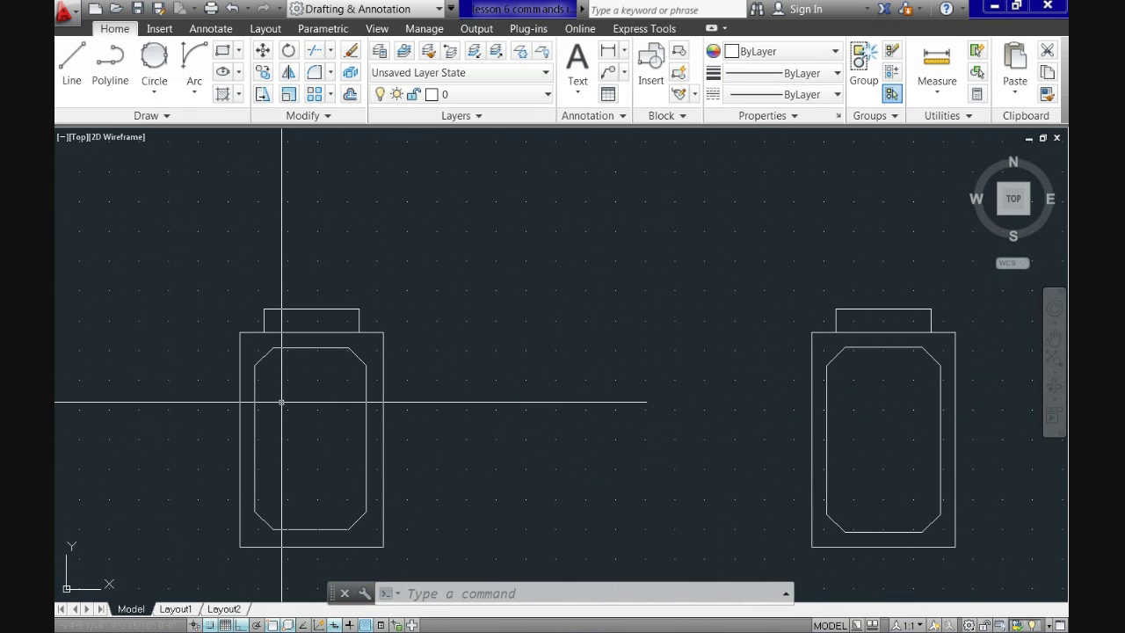
pyautogui.write('l')
pyautogui.press('Return')
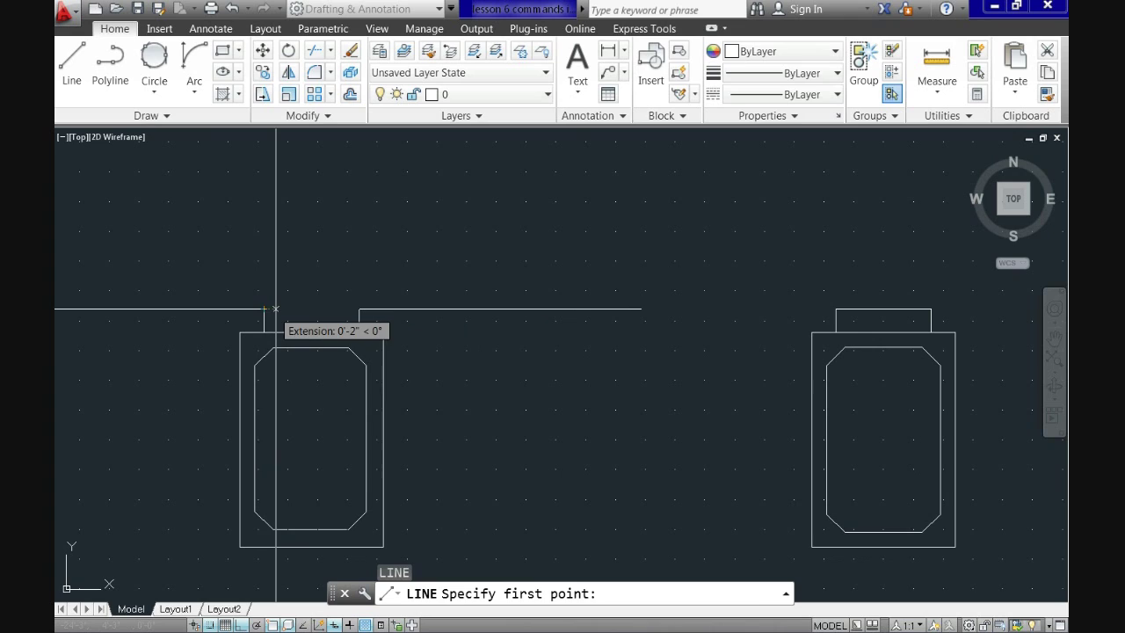
pyautogui.click(275, 308)
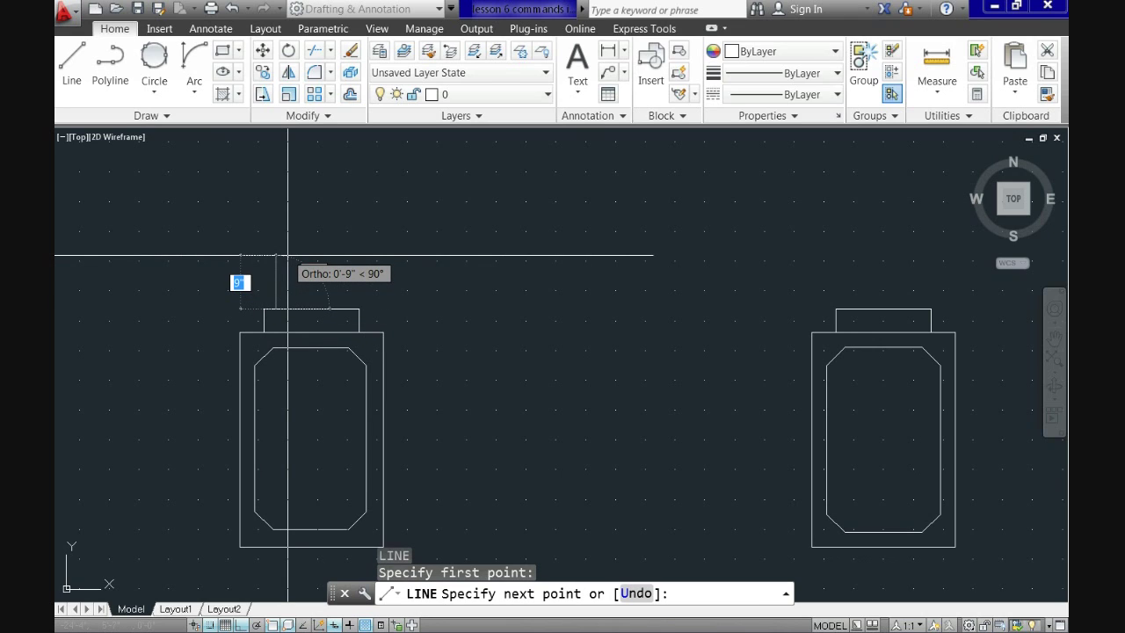
pyautogui.write("4'")
pyautogui.press('Return')
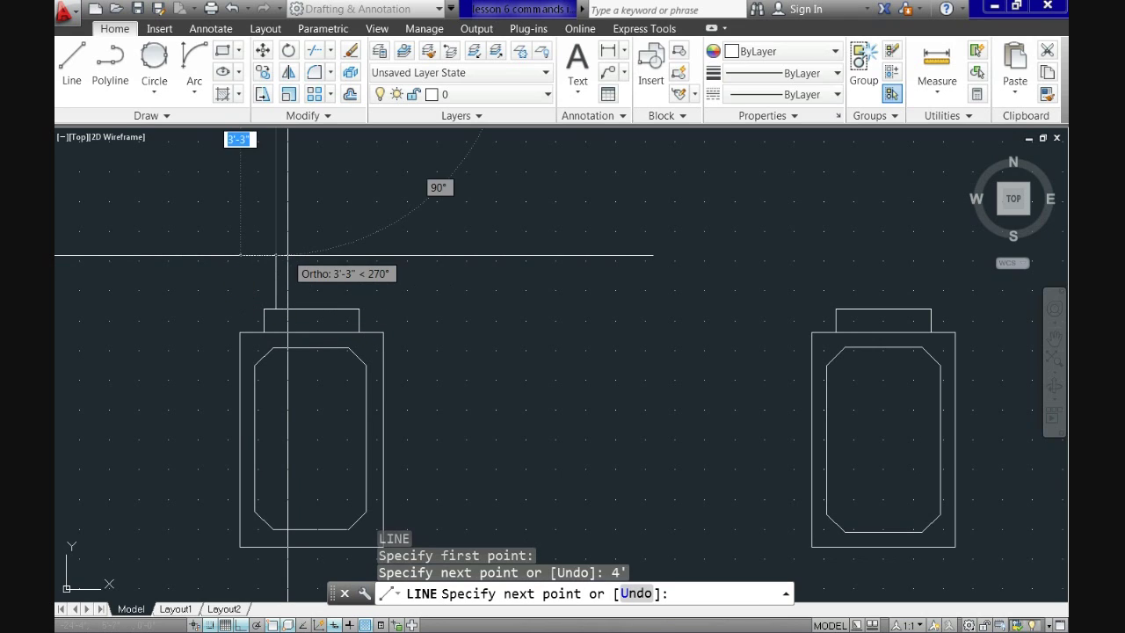
pyautogui.press('Return')
# - Draw a second 4' vertical line upward from the first block's top edge, starting 2" in from its right corner
pyautogui.press('Return')
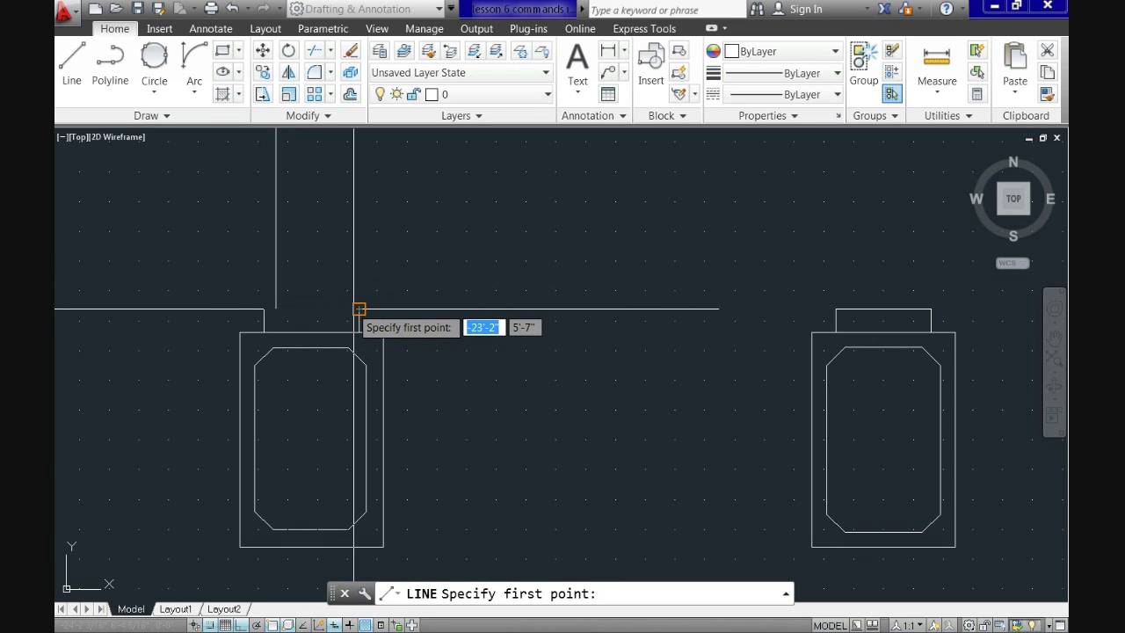
pyautogui.click(347, 309)
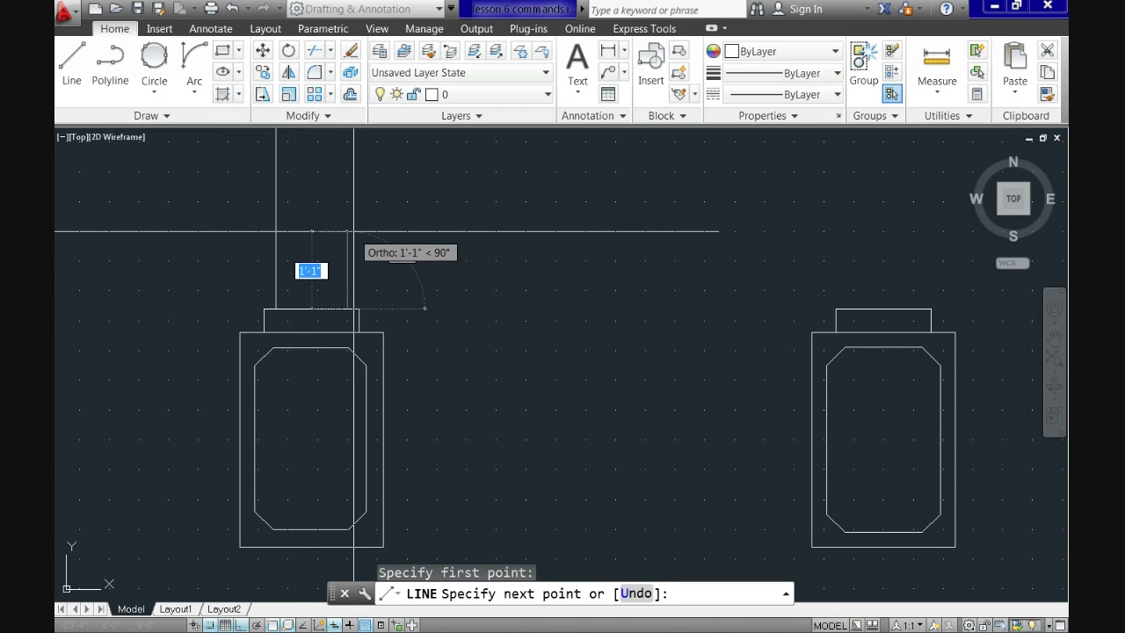
pyautogui.write("4'")
pyautogui.press('Return')
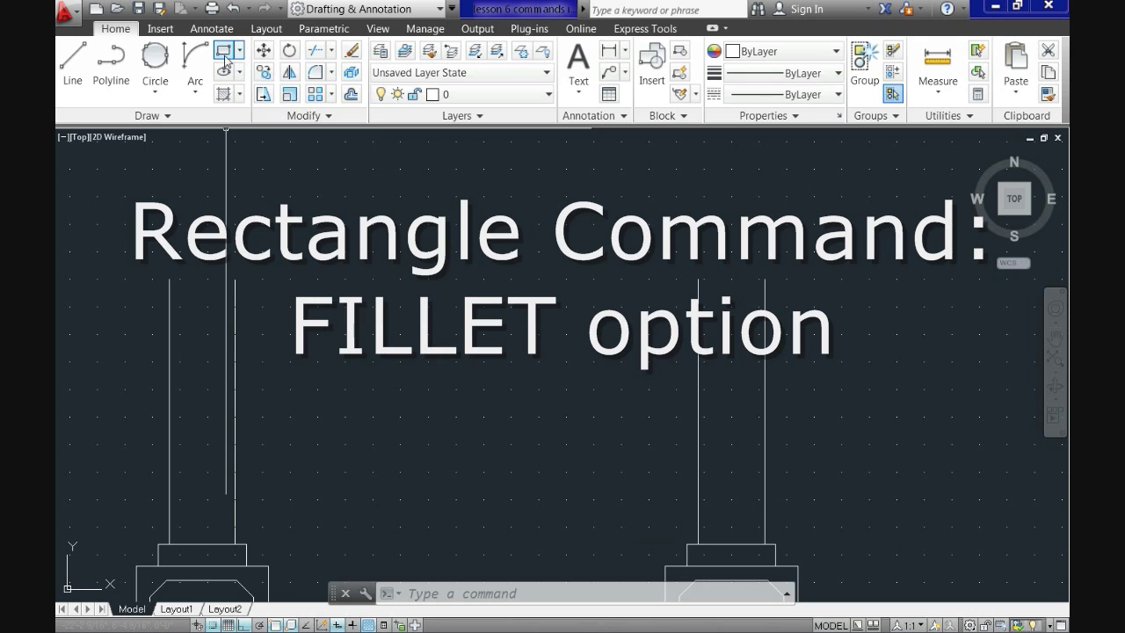
# - Draw a 1'-4" by 3" rectangle with 1" fillet radius on top of the first shaft, starting 2" outside its left line
pyautogui.click(224, 51)
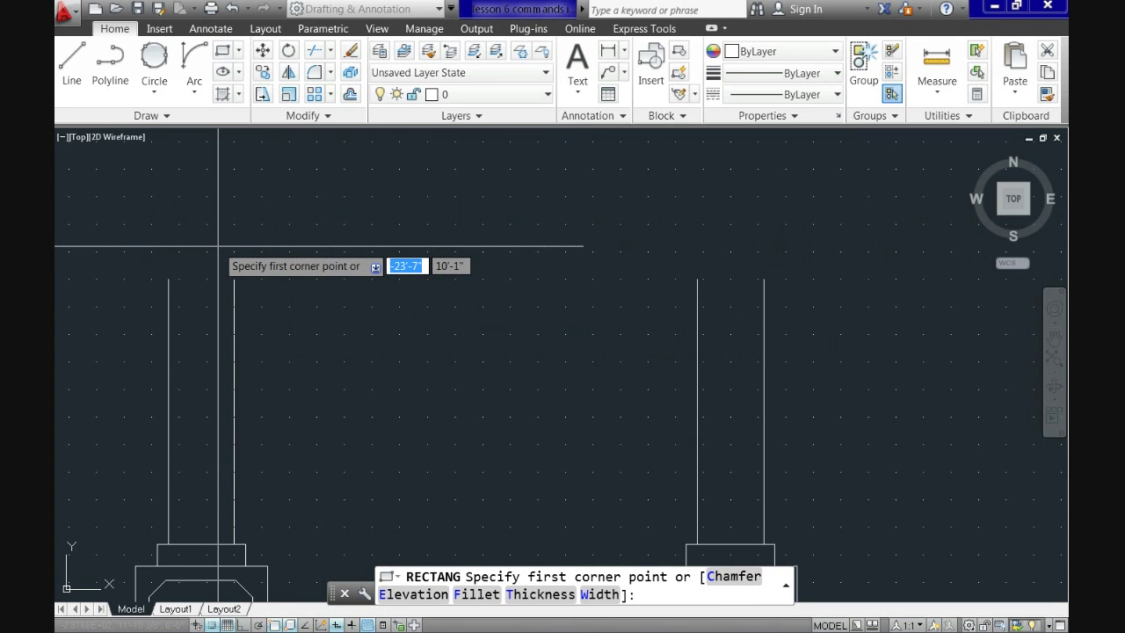
pyautogui.press('Down')
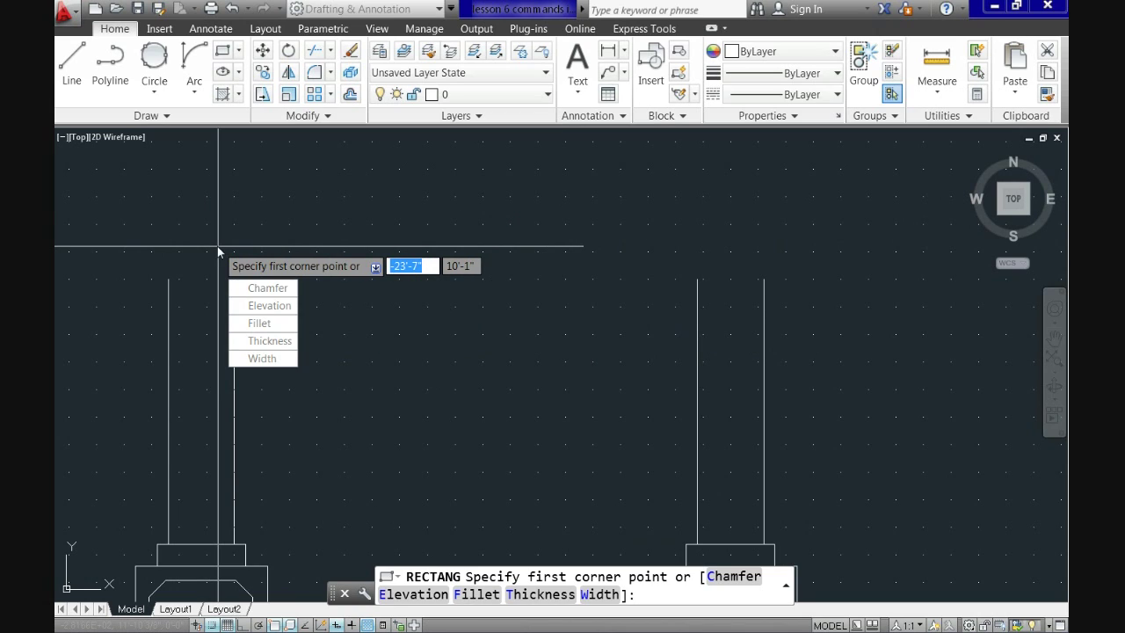
pyautogui.click(258, 324)
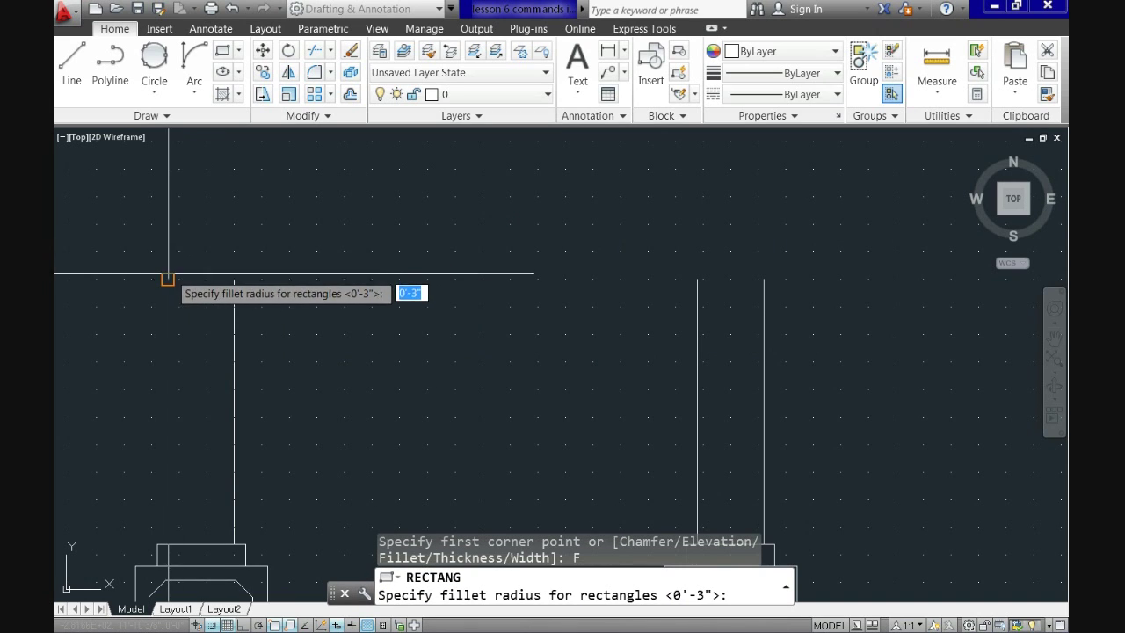
pyautogui.write('1')
pyautogui.press('Return')
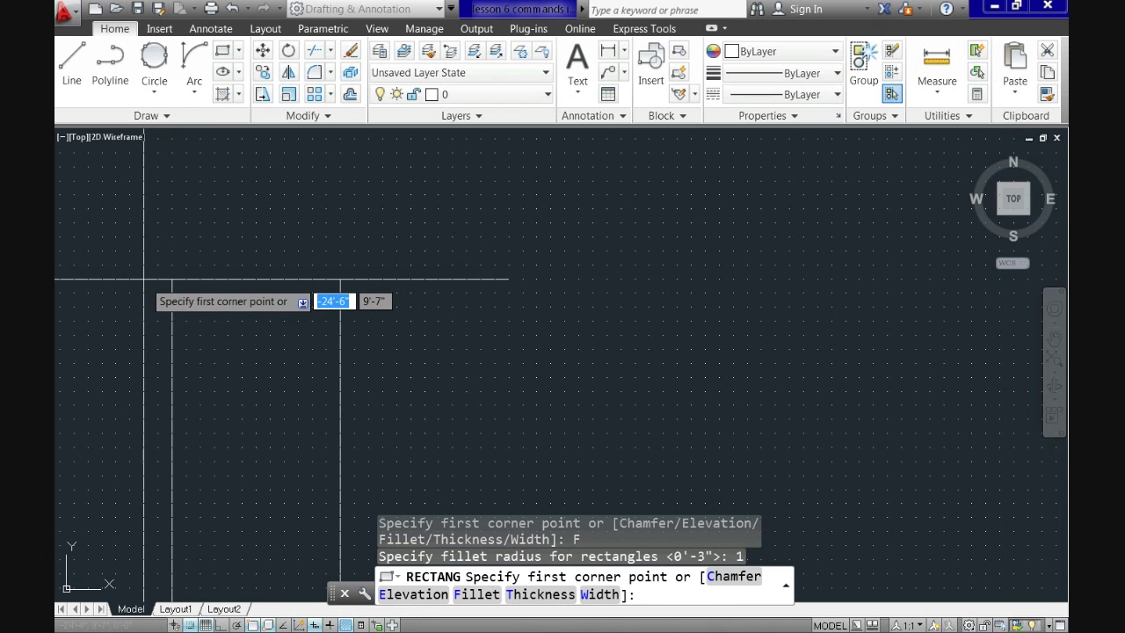
pyautogui.click(145, 280)
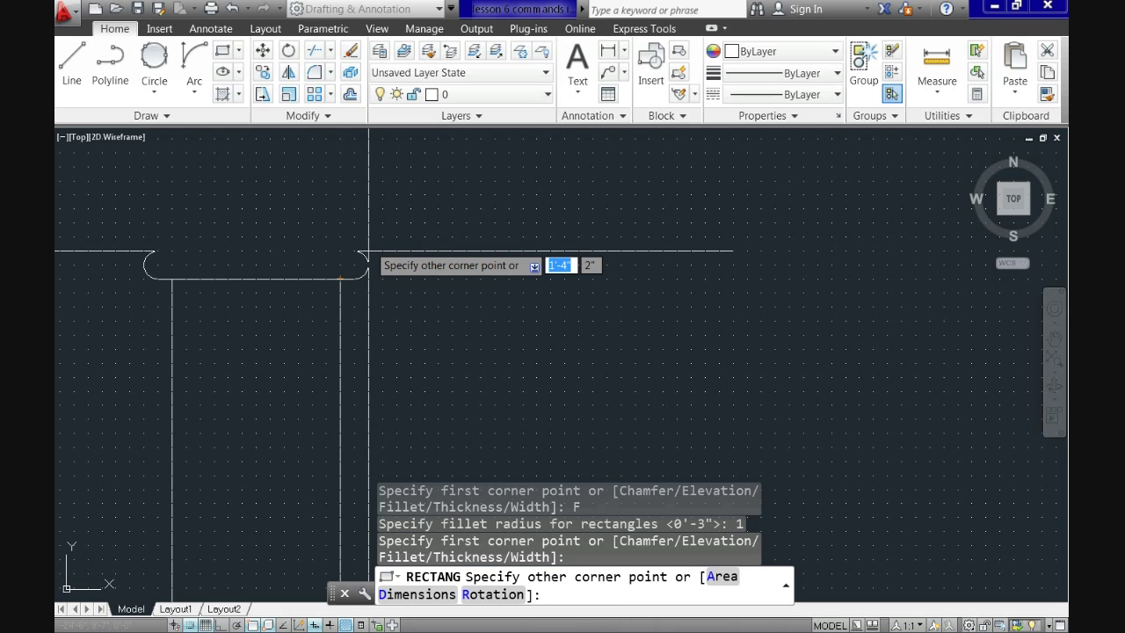
pyautogui.click(368, 237)
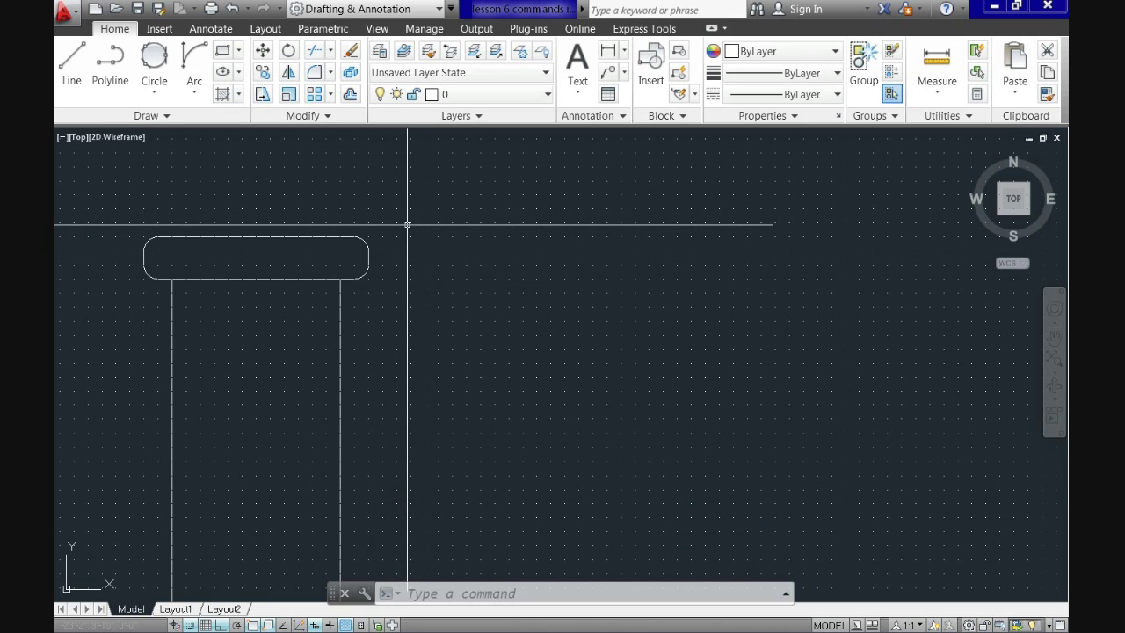
# - Draw a matching 1'-4" by 3" filleted rectangle on top of the second shaft, starting 2" outside its left line
pyautogui.click(222, 53)
pyautogui.click(382, 378)
pyautogui.scroll(-4, 482, 319)
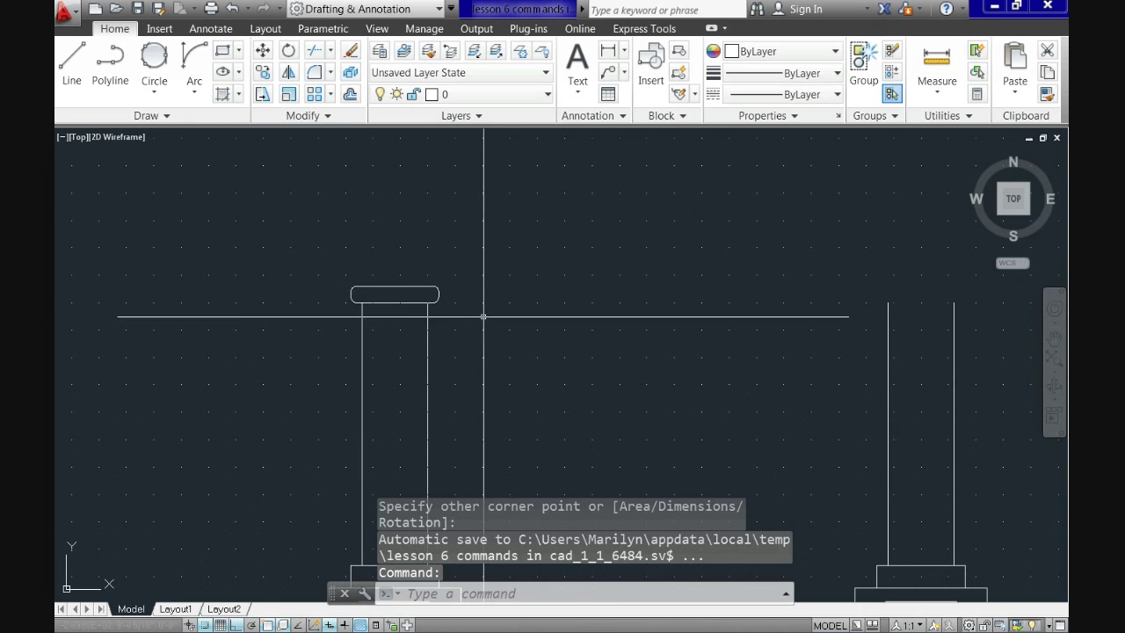
pyautogui.moveTo(540, 322); pyautogui.dragTo(264, 333, button='middle')
pyautogui.scroll(8, 566, 326)
pyautogui.write('rec')
pyautogui.press('Return')
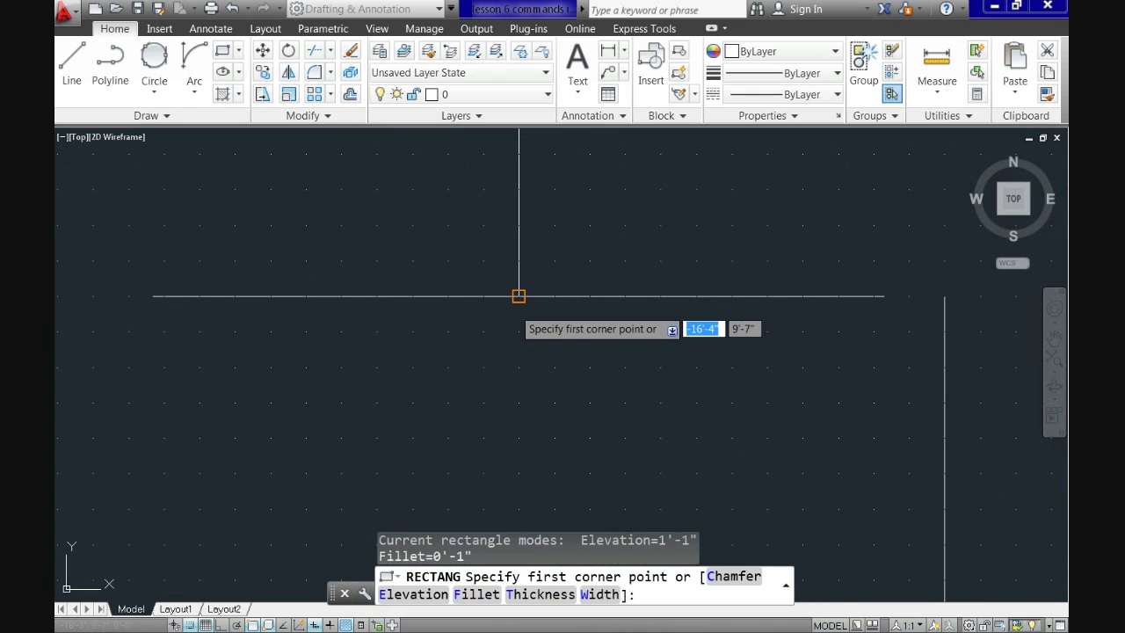
pyautogui.click(518, 296)
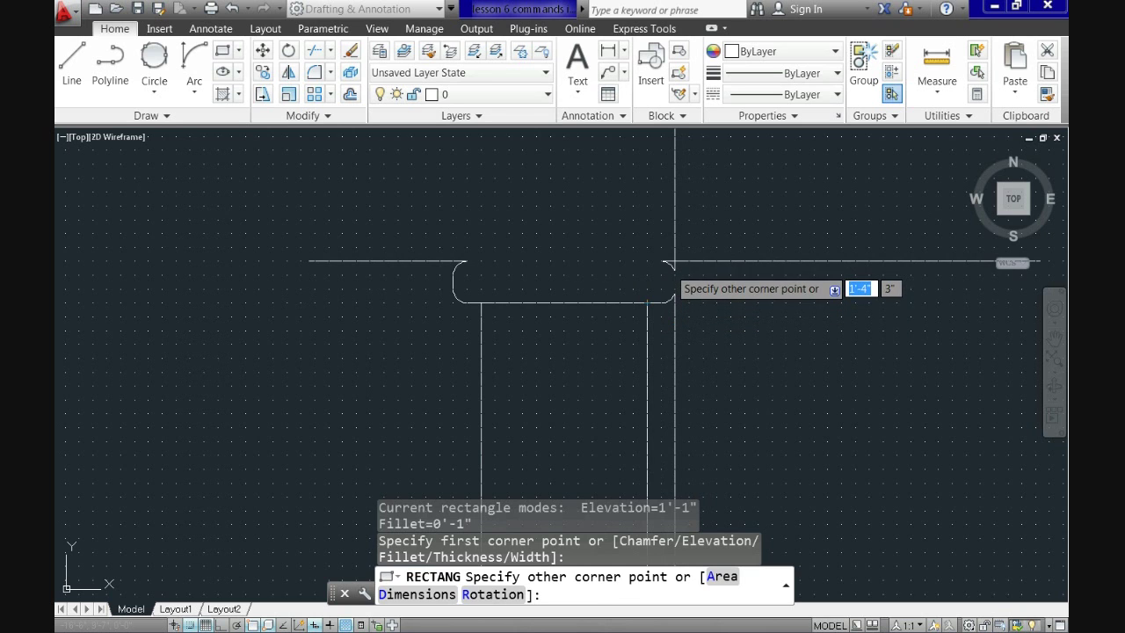
pyautogui.click(674, 261)
# - Draw a 1'-4" by 3" filleted rectangle on top of the third shaft, starting 2" outside its left line
pyautogui.scroll(-3, 747, 326)
pyautogui.moveTo(630, 352)
pyautogui.mouseDown(button='middle')
pyautogui.moveTo(451, 369)
pyautogui.moveTo(123, 361)
pyautogui.mouseUp(button='middle')
pyautogui.scroll(3, 849, 379)
pyautogui.moveTo(834, 377); pyautogui.dragTo(459, 397, button='middle')
pyautogui.press('Return')
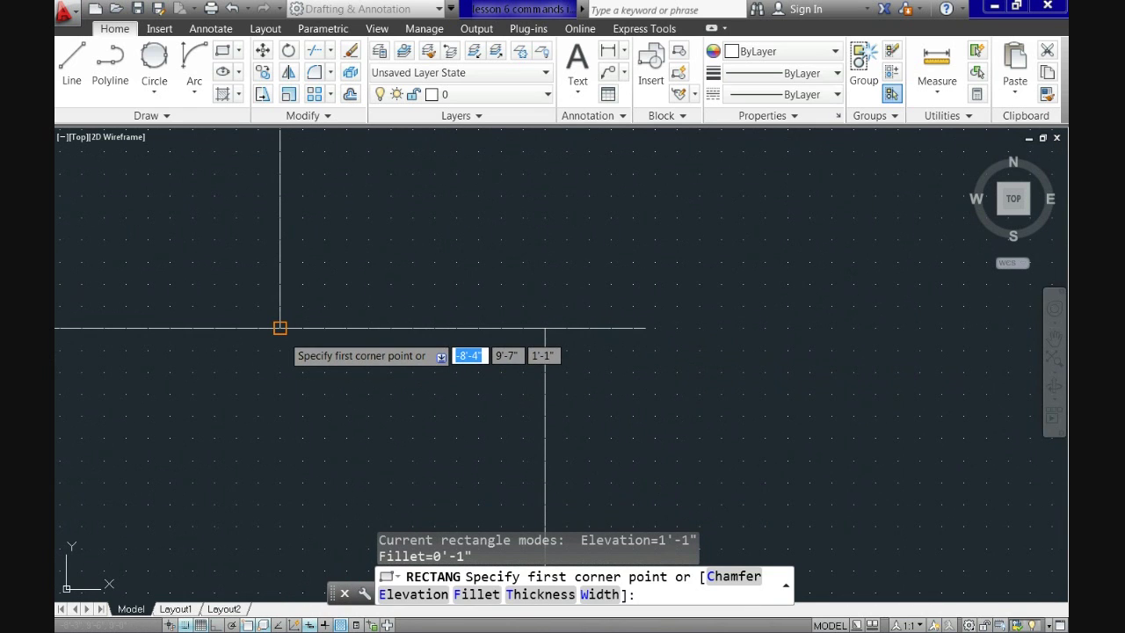
pyautogui.click(258, 328)
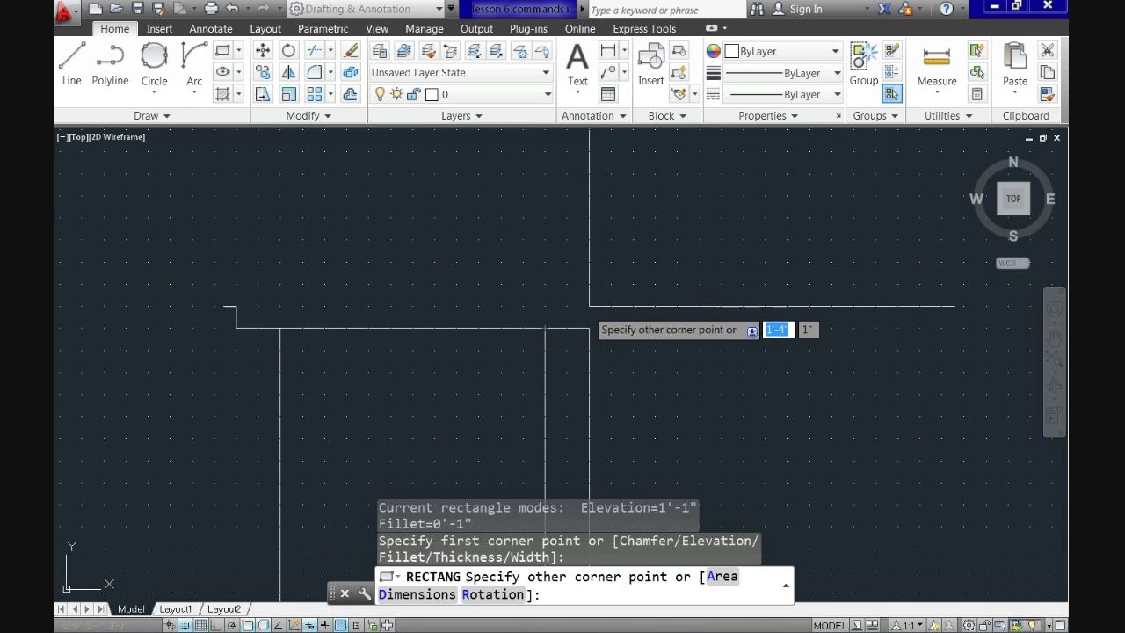
pyautogui.click(590, 269)
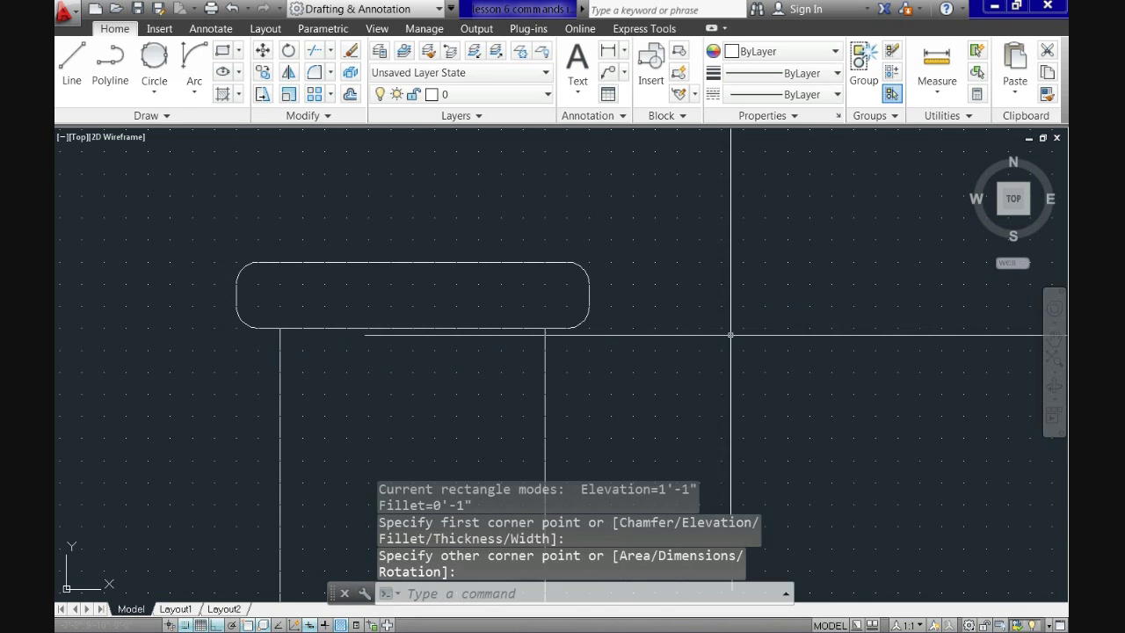
# - Draw a 4' vertical line upward from the first cap's top edge, in line with the shaft's left edge
pyautogui.scroll(-8, 783, 359)
pyautogui.moveTo(560, 400)
pyautogui.mouseDown(button='middle')
pyautogui.moveTo(654, 382)
pyautogui.moveTo(673, 309)
pyautogui.mouseUp(button='middle')
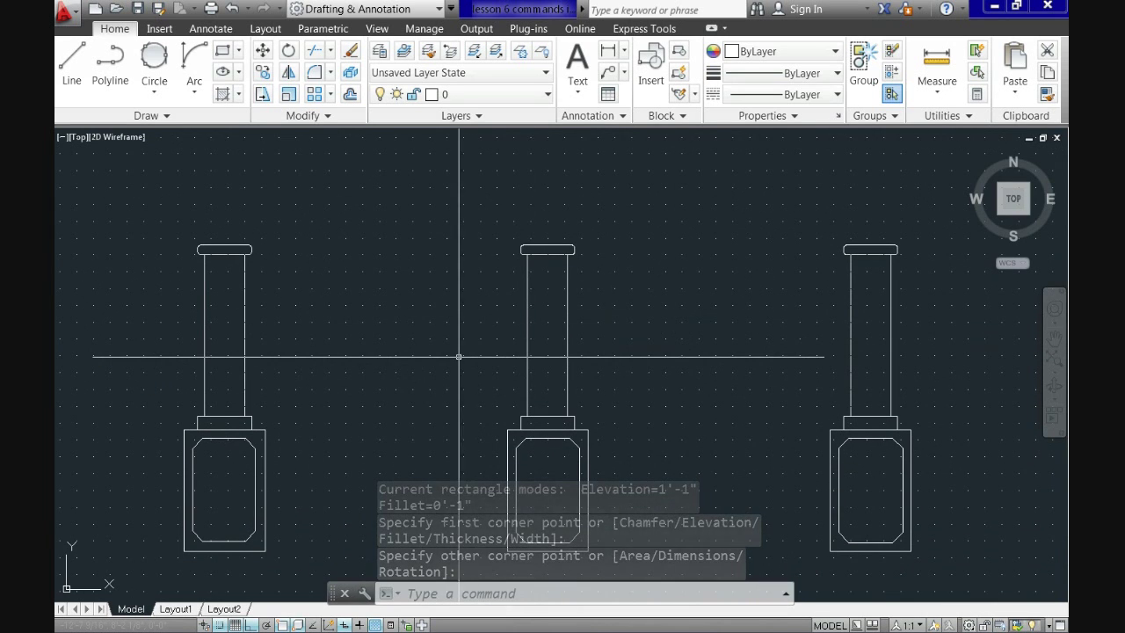
pyautogui.scroll(-1, 341, 278)
pyautogui.click(71, 66)
pyautogui.scroll(5, 195, 245)
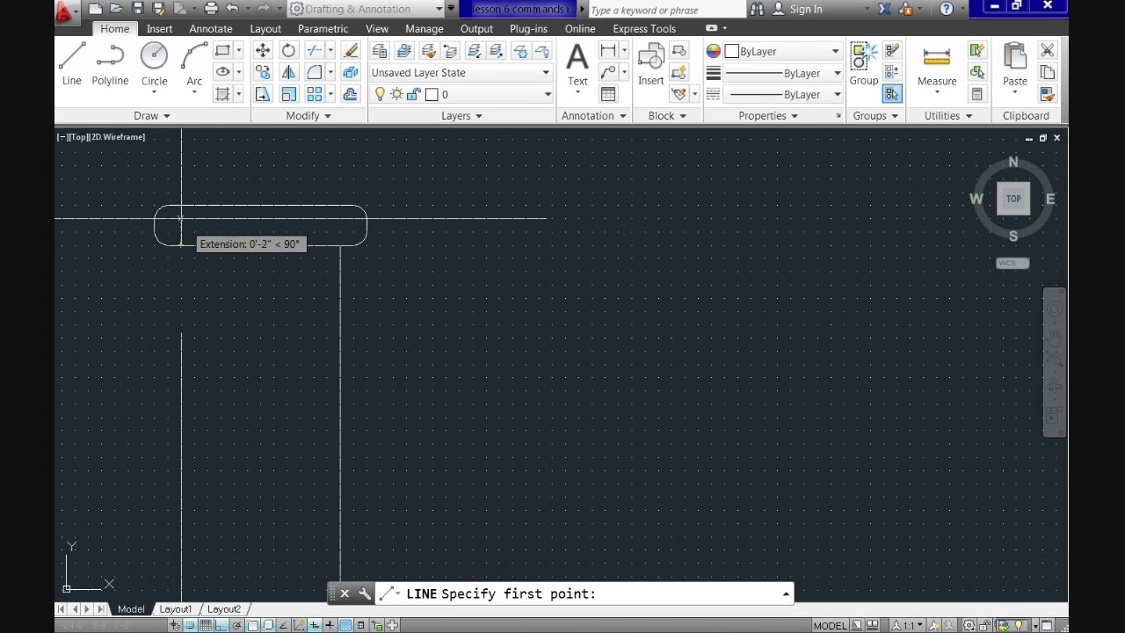
pyautogui.click(180, 205)
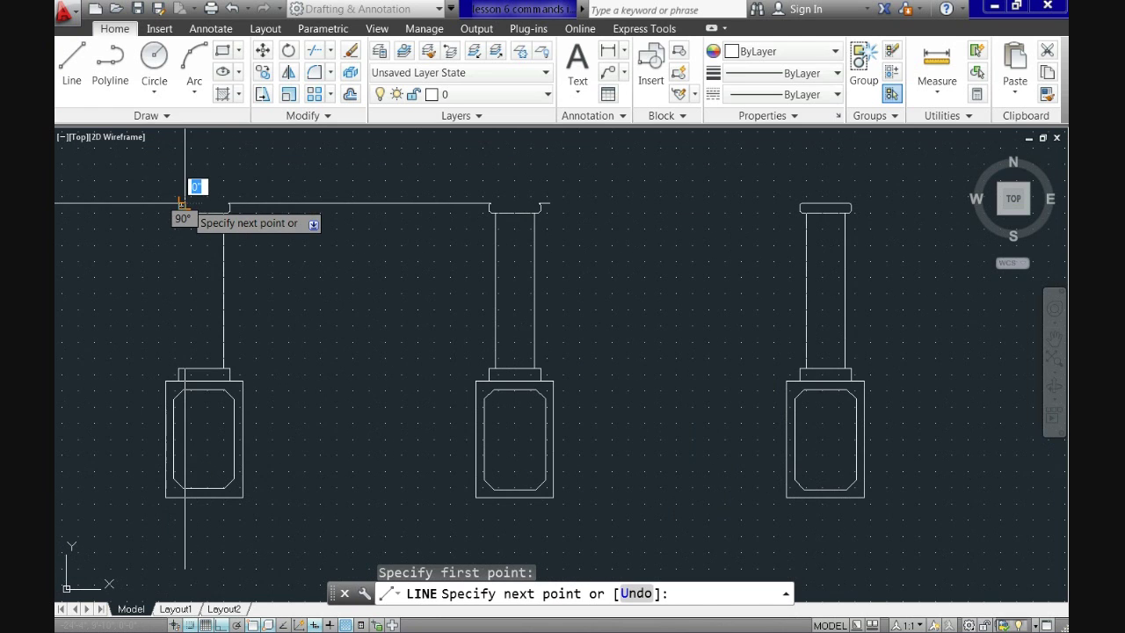
pyautogui.write('4')
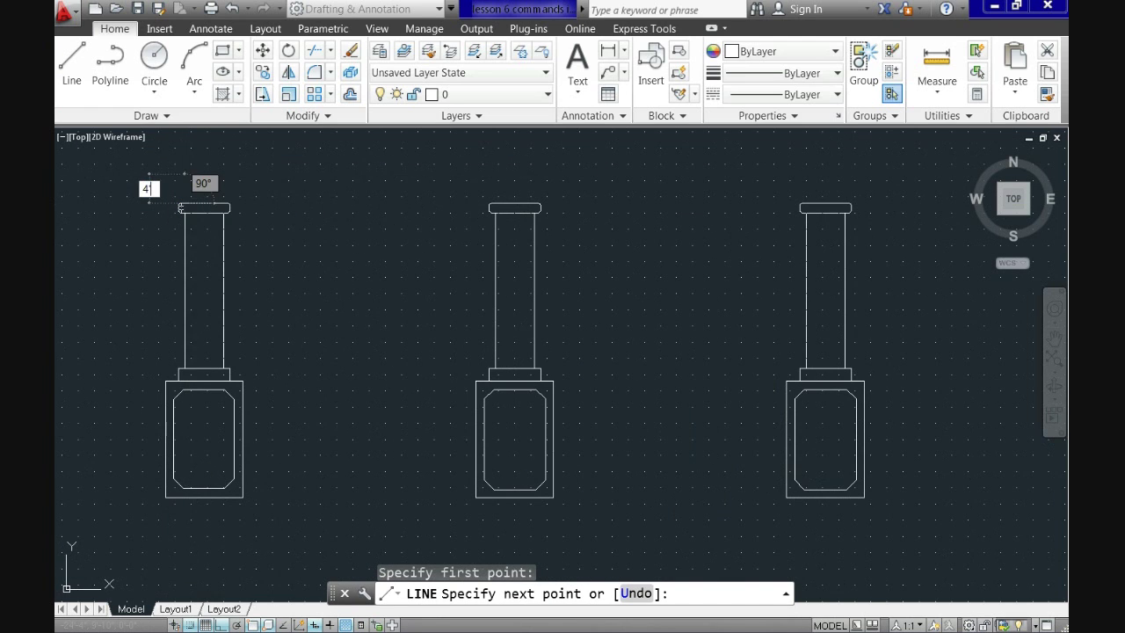
pyautogui.press('Return')
pyautogui.press('Return')
# - Draw a 4' vertical line upward from the third cap's top edge, in line with the shaft's right edge
pyautogui.scroll(-2, 239, 274)
pyautogui.press('Return')
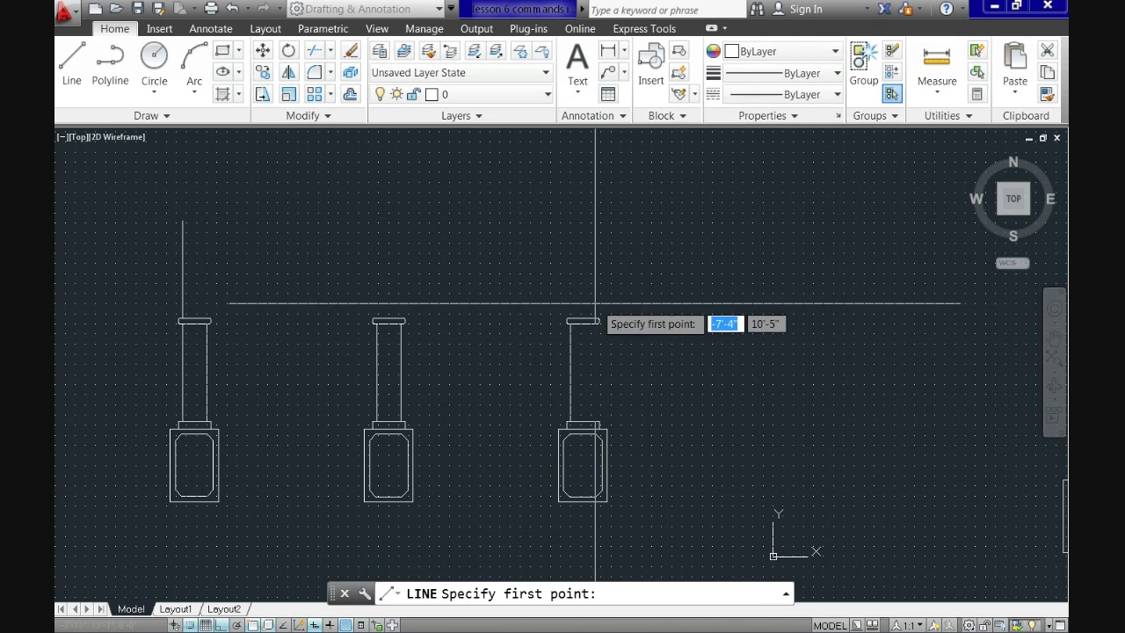
pyautogui.scroll(5, 596, 304)
pyautogui.moveTo(548, 304); pyautogui.dragTo(547, 269, button='middle')
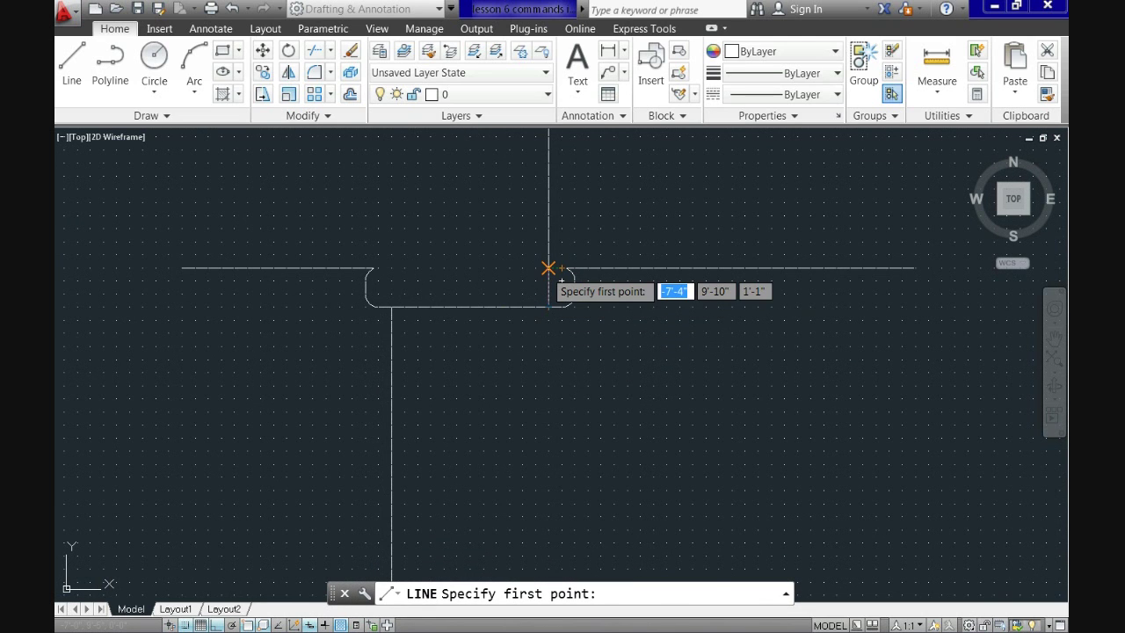
pyautogui.click(549, 268)
pyautogui.scroll(-1, 549, 236)
pyautogui.write("4'")
pyautogui.press('Return')
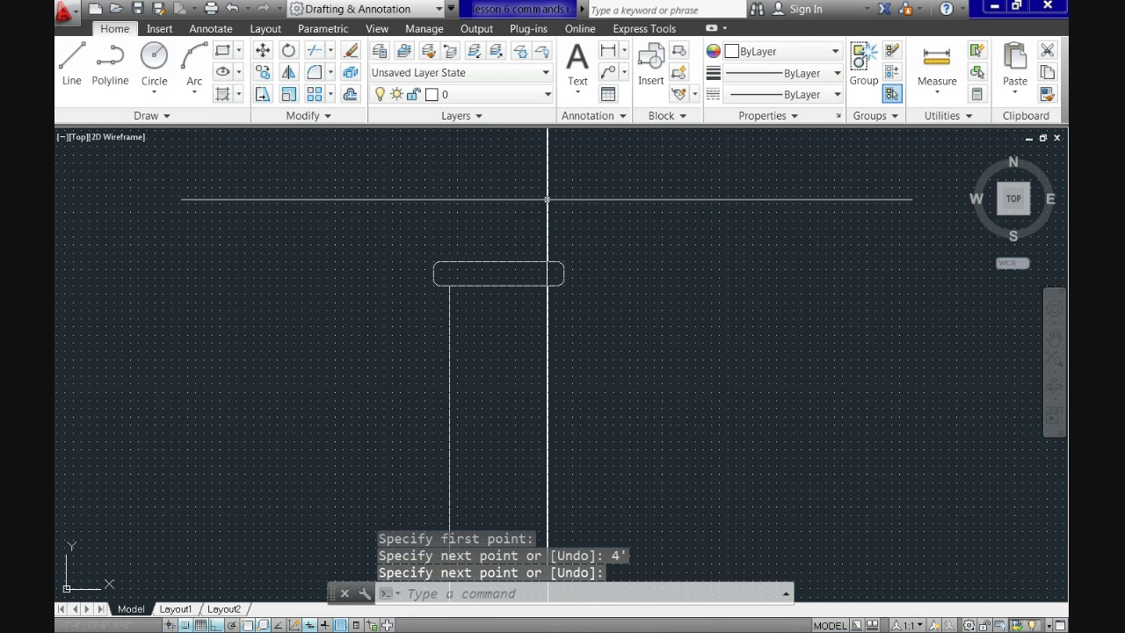
# - Draw a 17'4" by 10" rectangle across the two vertical lines' upper ends, starting 2" outside the left one, using the Dimensions option
pyautogui.scroll(-3, 510, 290)
pyautogui.scroll(1, 457, 308)
pyautogui.moveTo(396, 311)
pyautogui.mouseDown(button='middle')
pyautogui.moveTo(466, 311)
pyautogui.moveTo(735, 372)
pyautogui.mouseUp(button='middle')
pyautogui.scroll(1, 327, 184)
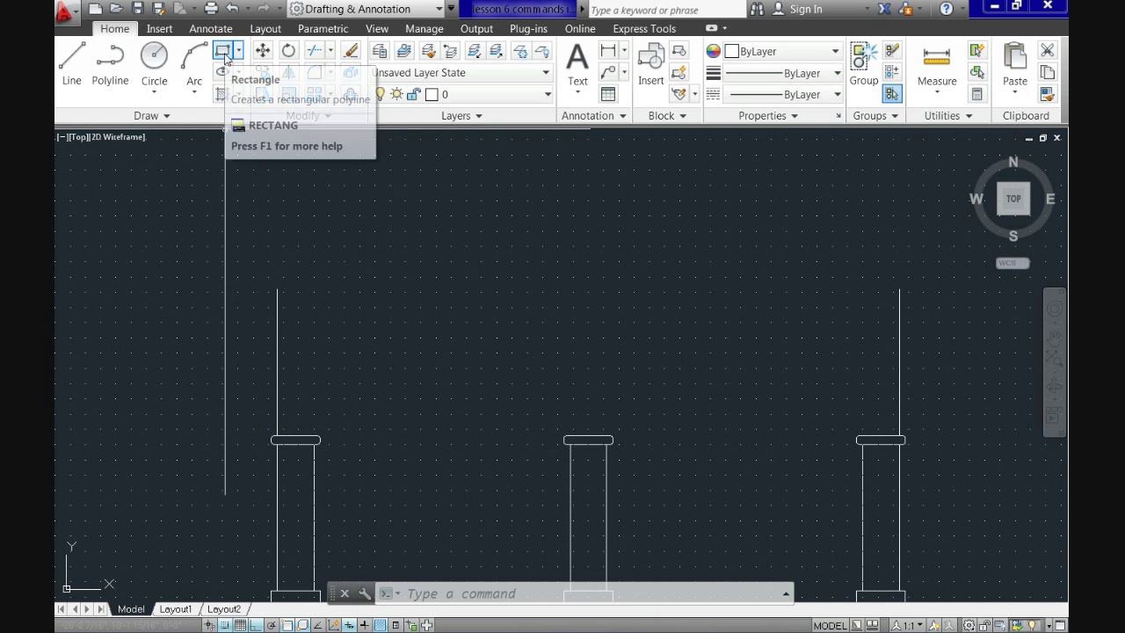
pyautogui.click(224, 53)
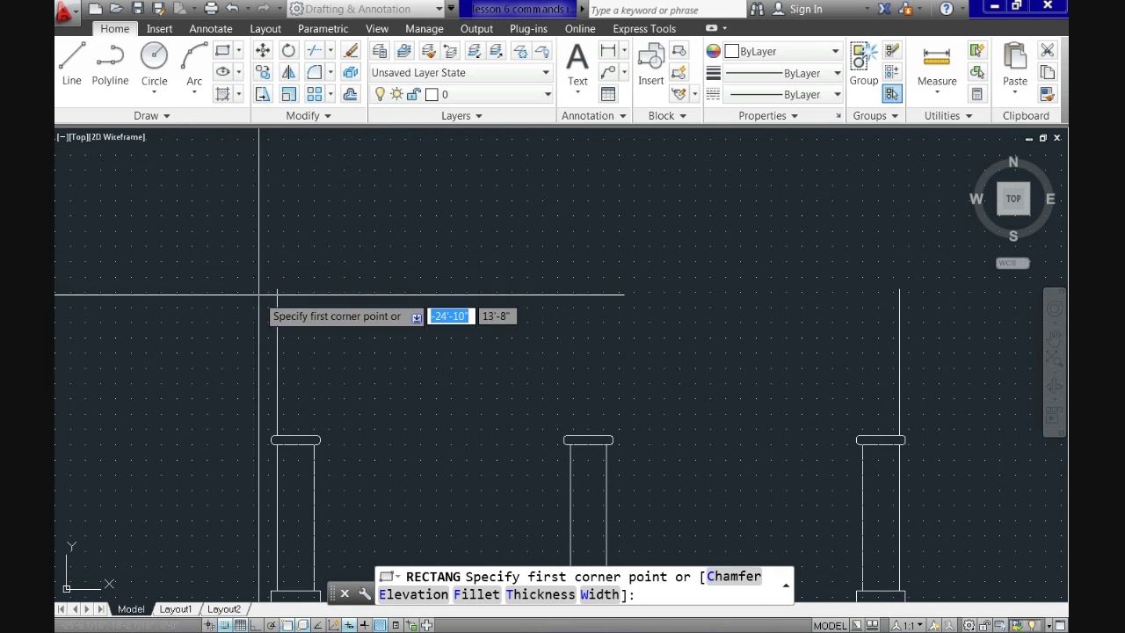
pyautogui.scroll(3, 264, 299)
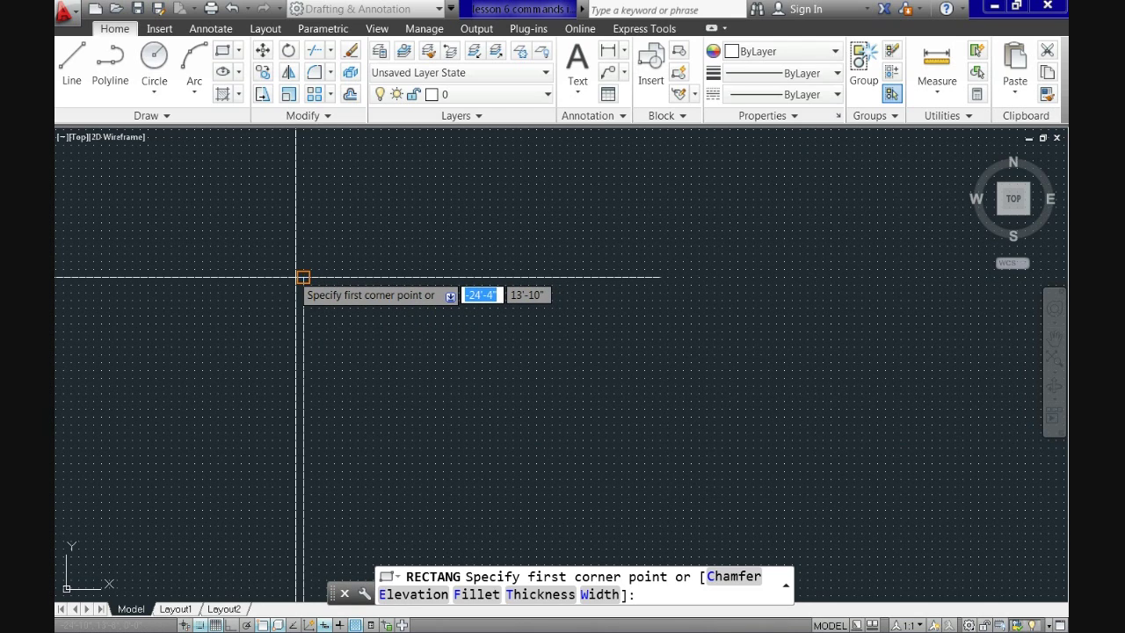
pyautogui.scroll(-2, 289, 277)
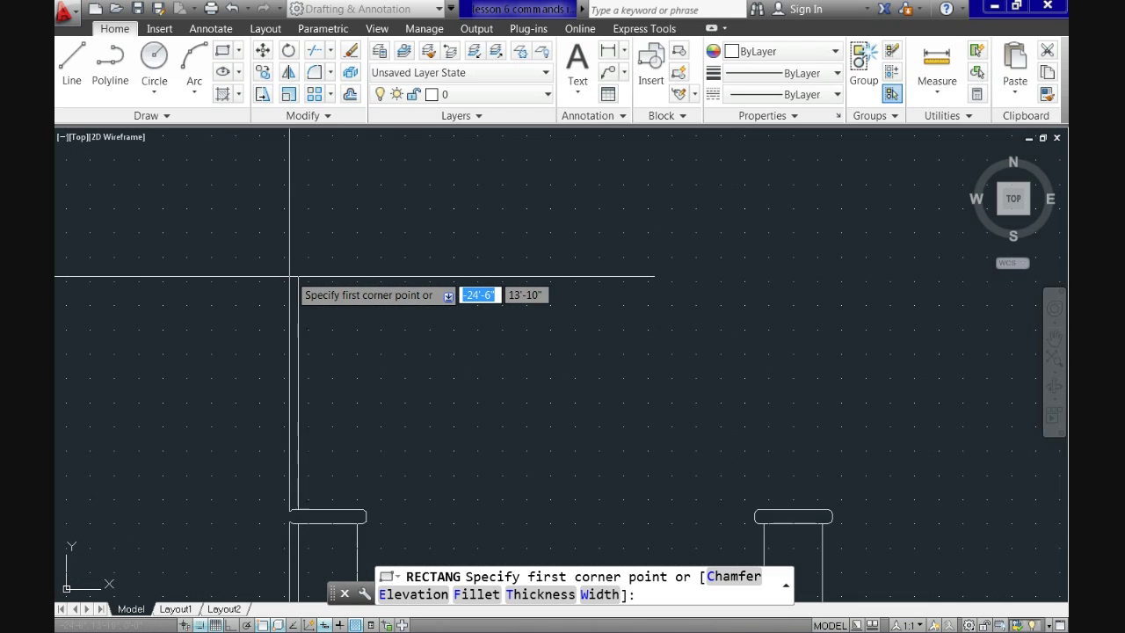
pyautogui.click(289, 277)
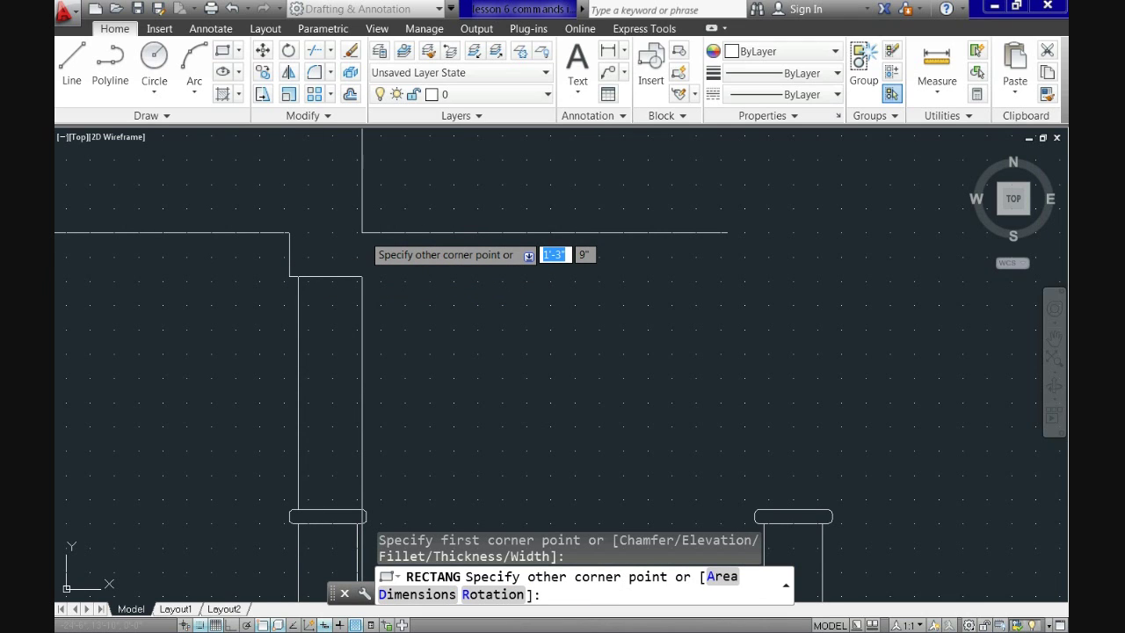
pyautogui.press('Return')
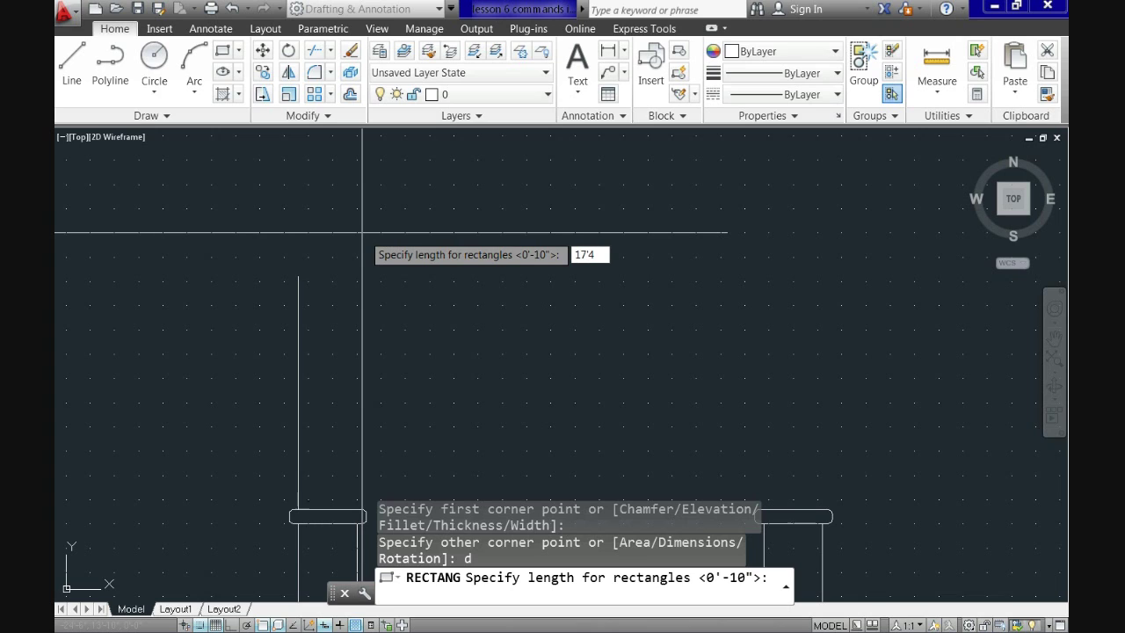
pyautogui.press('Return')
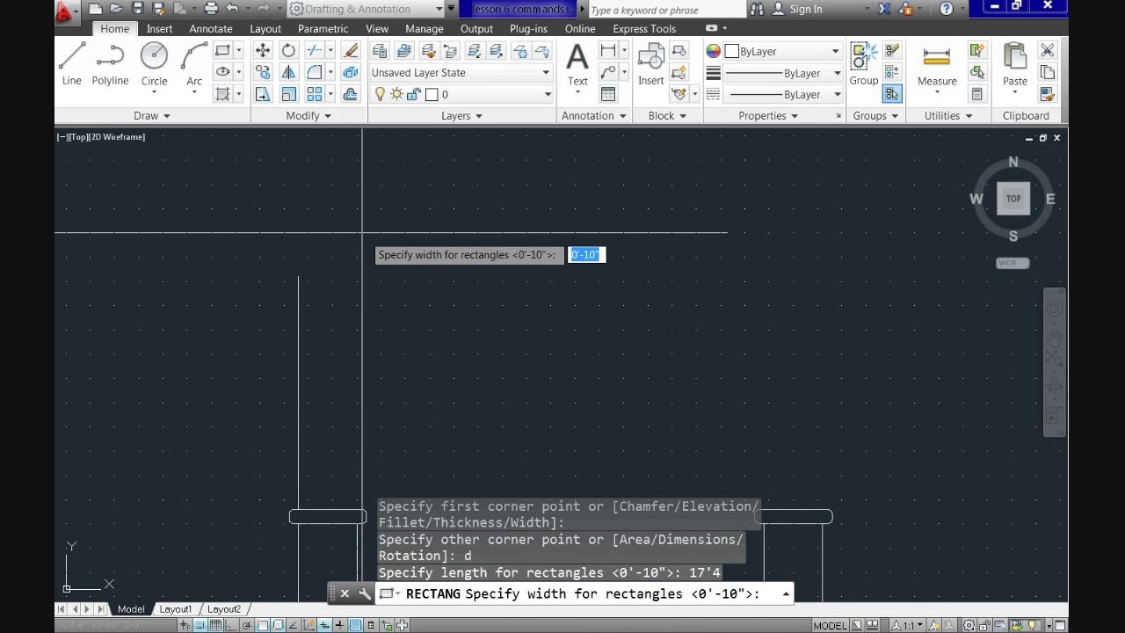
pyautogui.write('10')
pyautogui.press('Return')
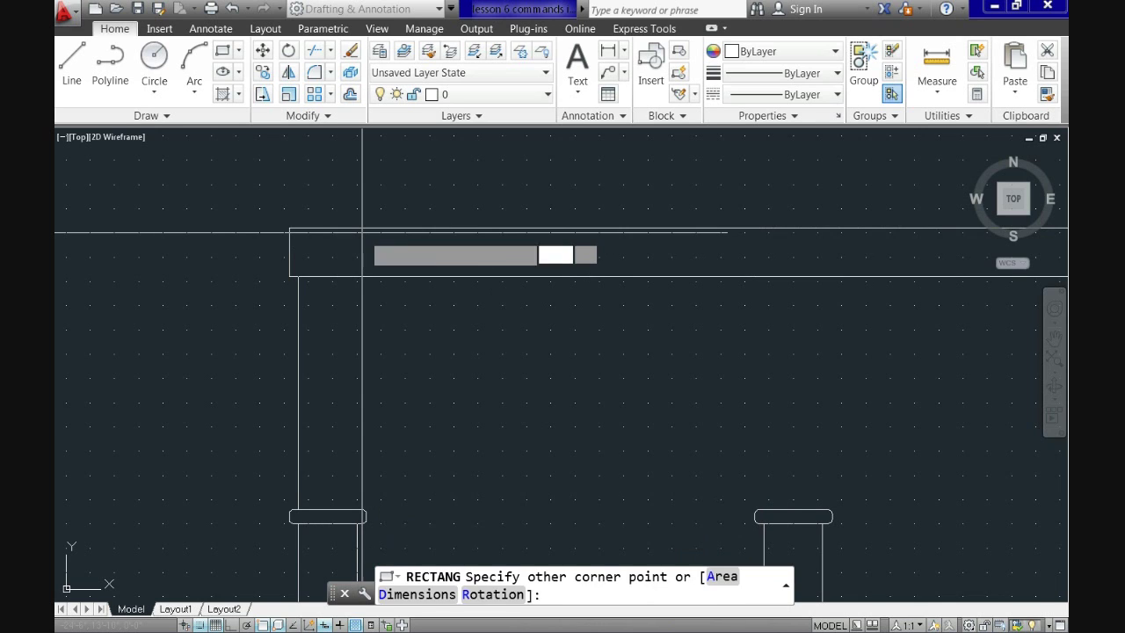
pyautogui.scroll(-3, 362, 233)
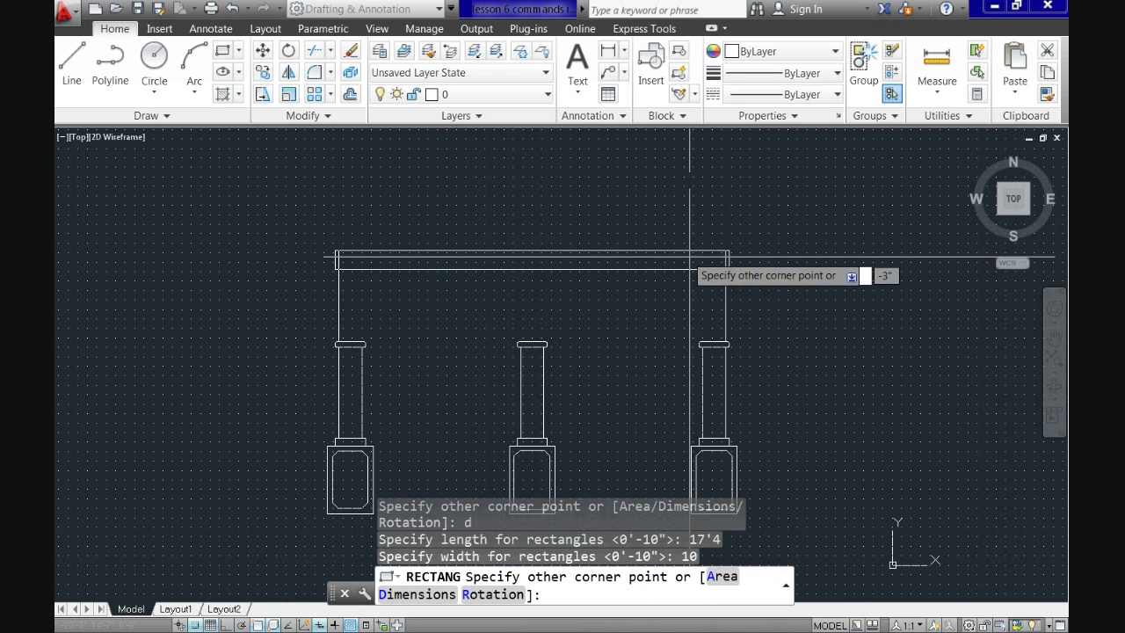
pyautogui.click(729, 190)
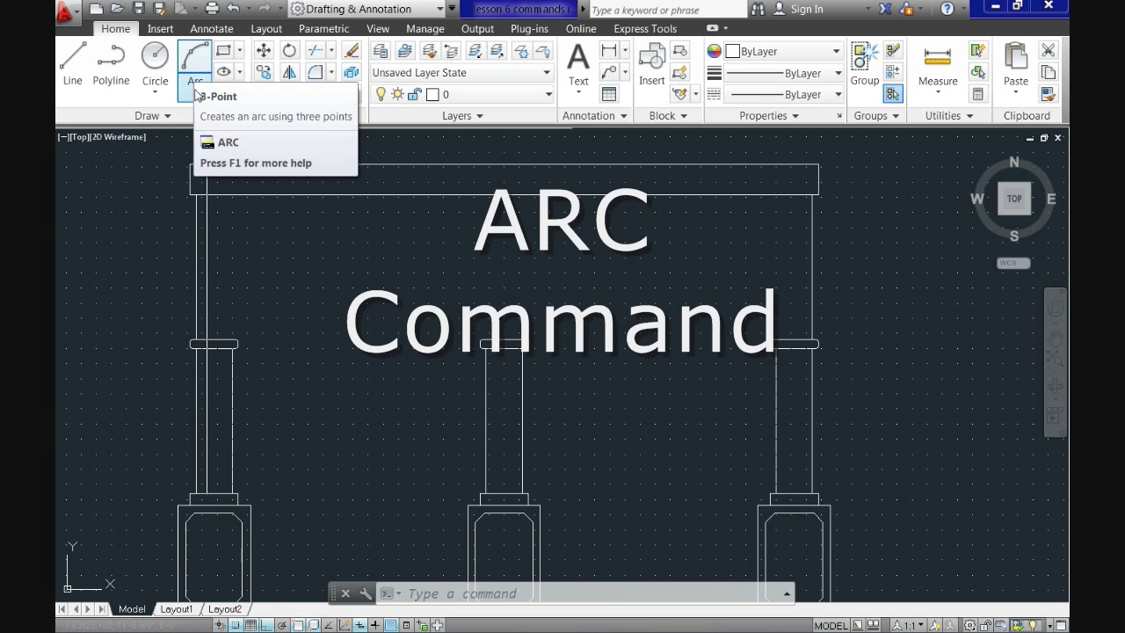
# - Draw a 180° Start, End, Angle arc from the third cap's top edge to the second cap's, aligned with the facing shaft edges
pyautogui.click(194, 90)
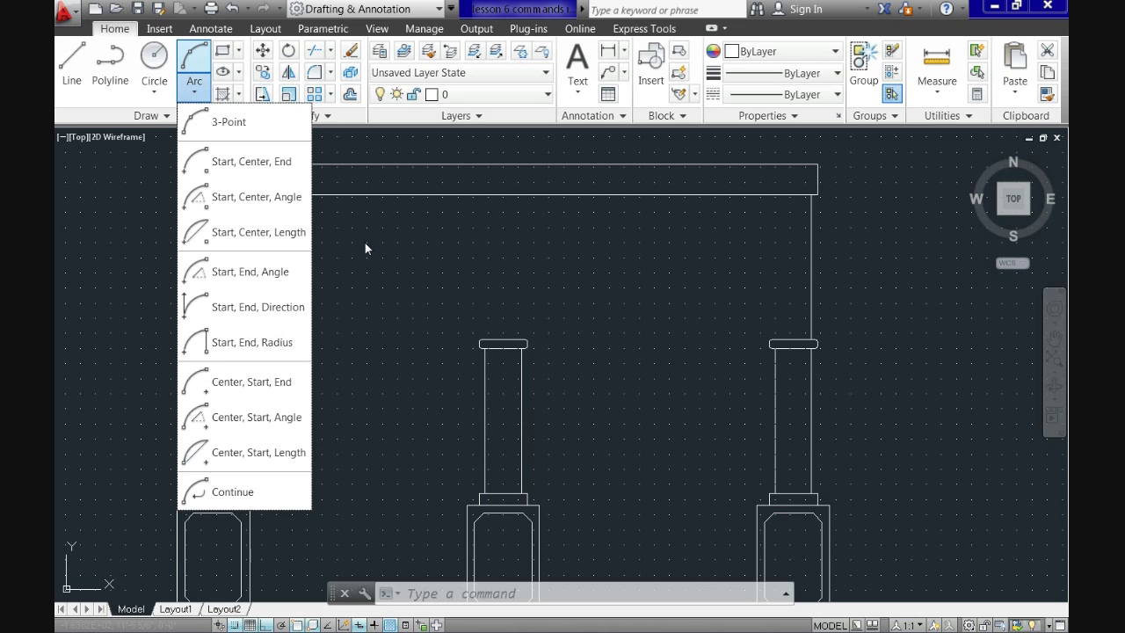
pyautogui.click(241, 272)
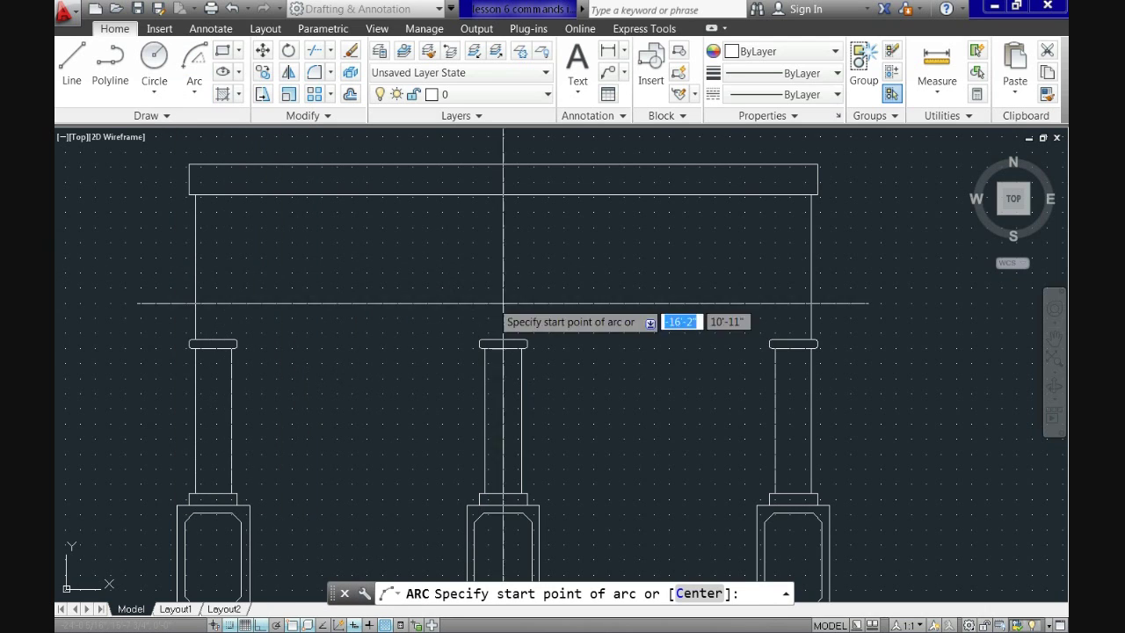
pyautogui.scroll(4, 822, 344)
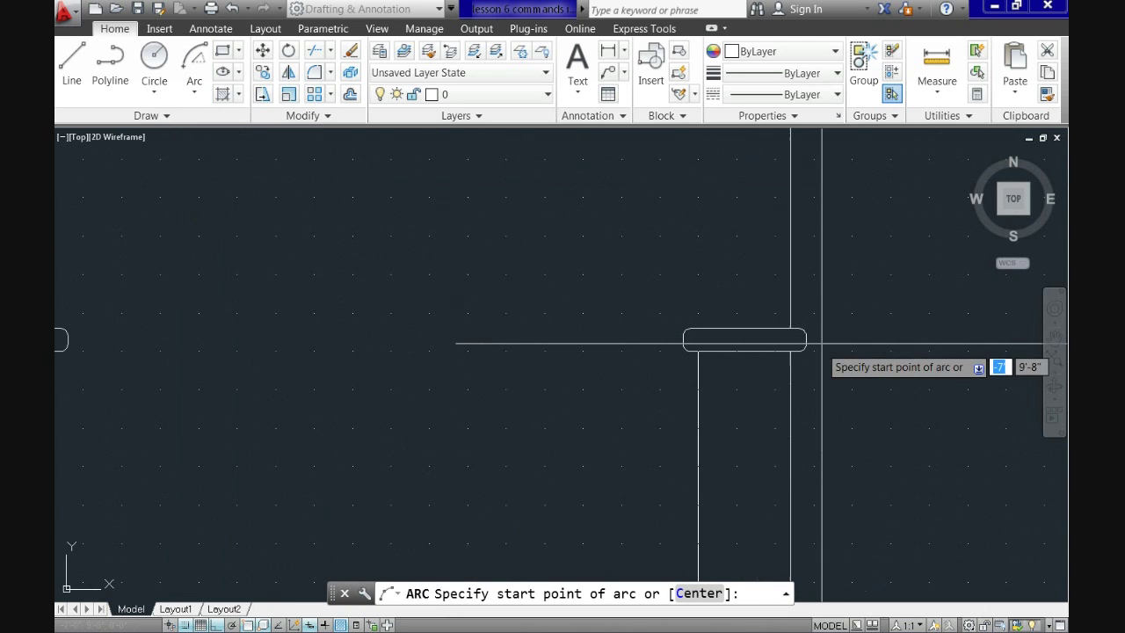
pyautogui.click(695, 332)
pyautogui.scroll(-3, 696, 328)
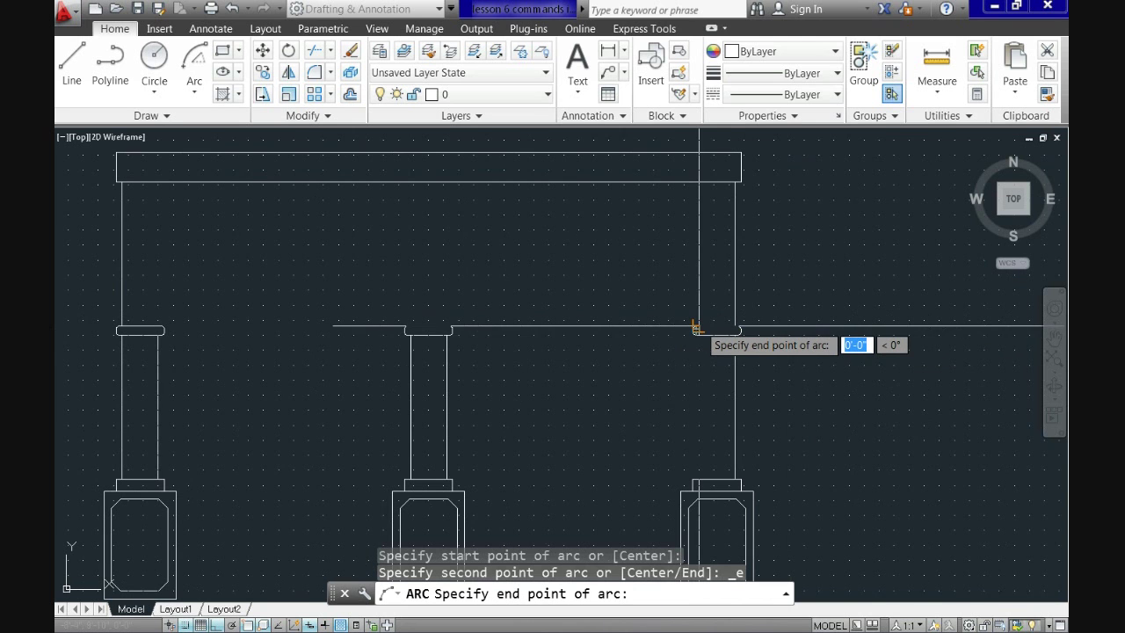
pyautogui.scroll(2, 453, 332)
pyautogui.scroll(6, 453, 332)
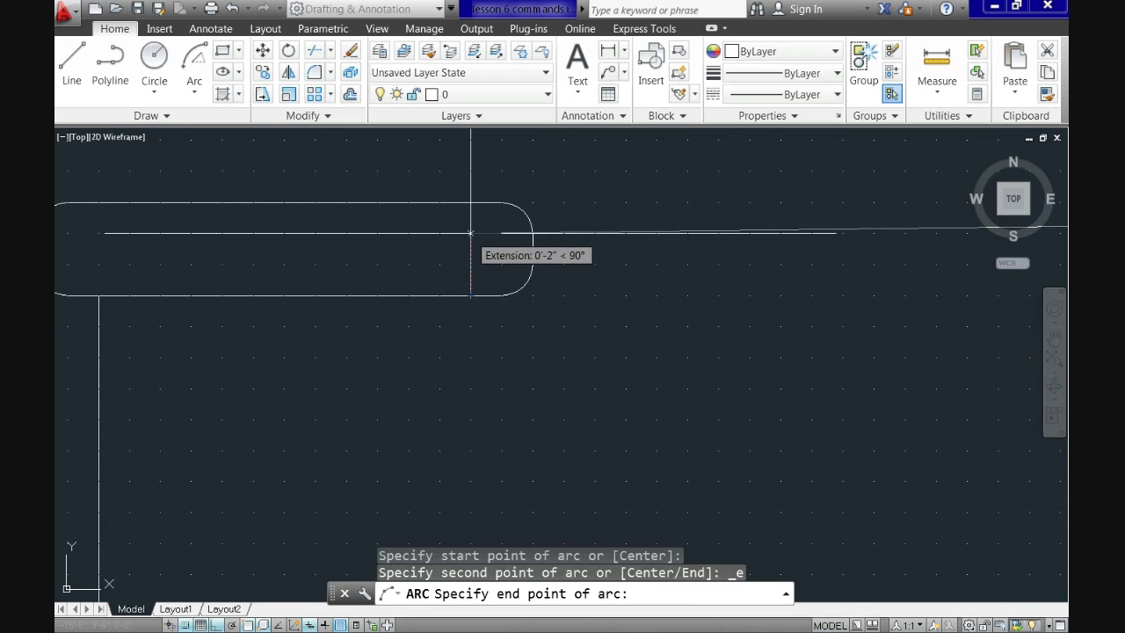
pyautogui.click(470, 202)
pyautogui.scroll(-3, 475, 210)
pyautogui.moveTo(474, 211); pyautogui.dragTo(504, 326, button='middle')
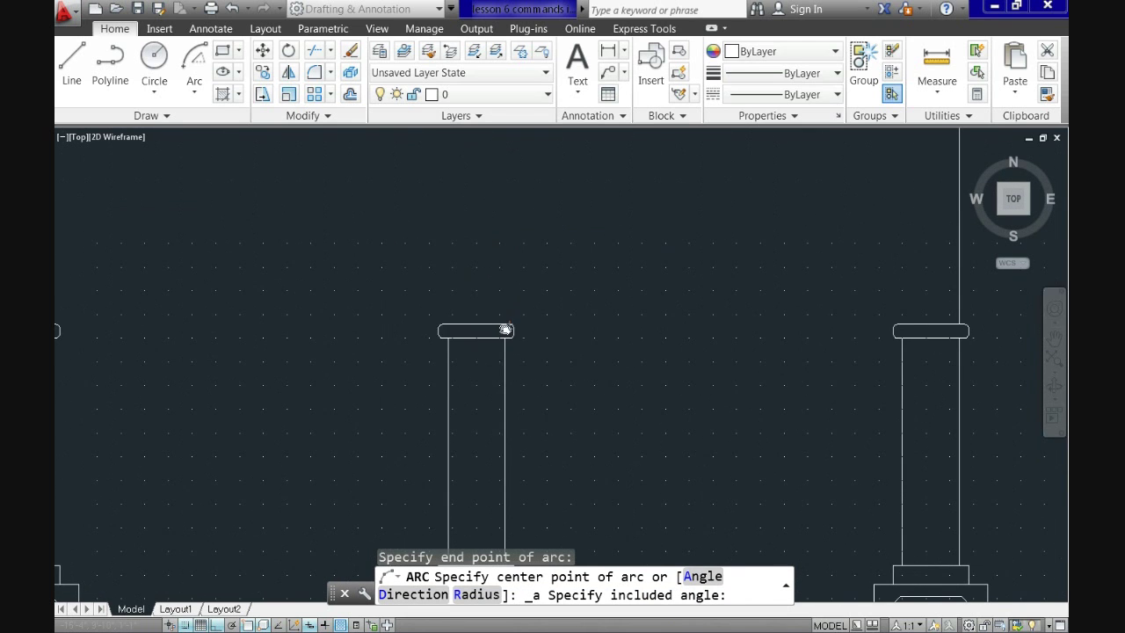
pyautogui.scroll(-2, 506, 323)
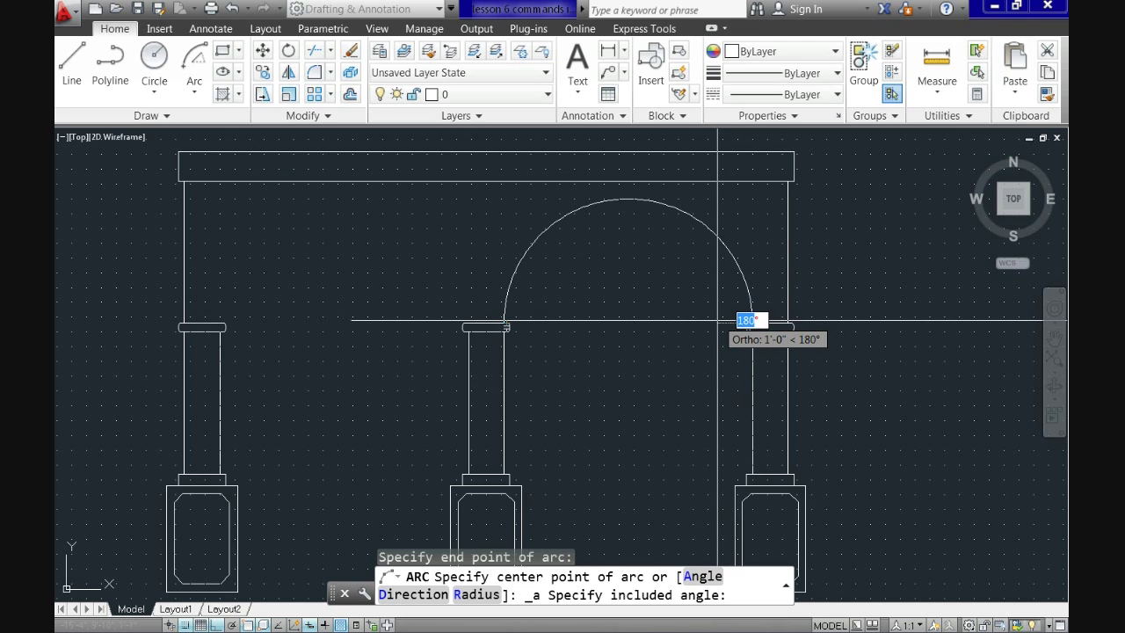
pyautogui.write('1')
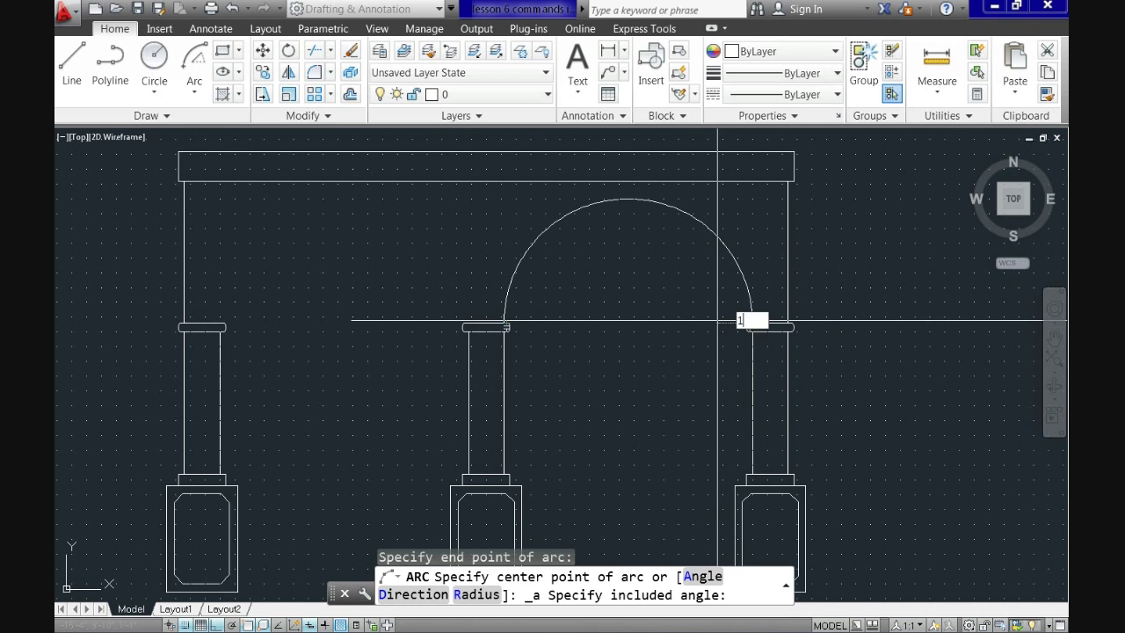
pyautogui.press('Return')
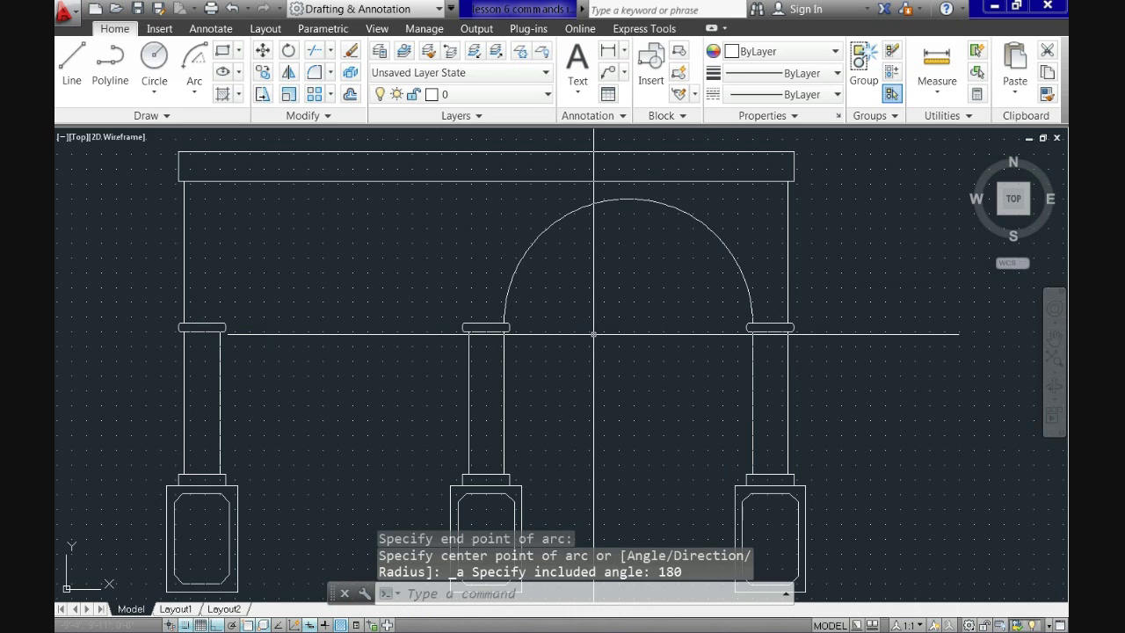
# - Draw a polyline up through the first cap from its shaft's inner edge, across to the second cap's top, and down to its shaft's near edge
pyautogui.moveTo(397, 402); pyautogui.dragTo(502, 393, button='middle')
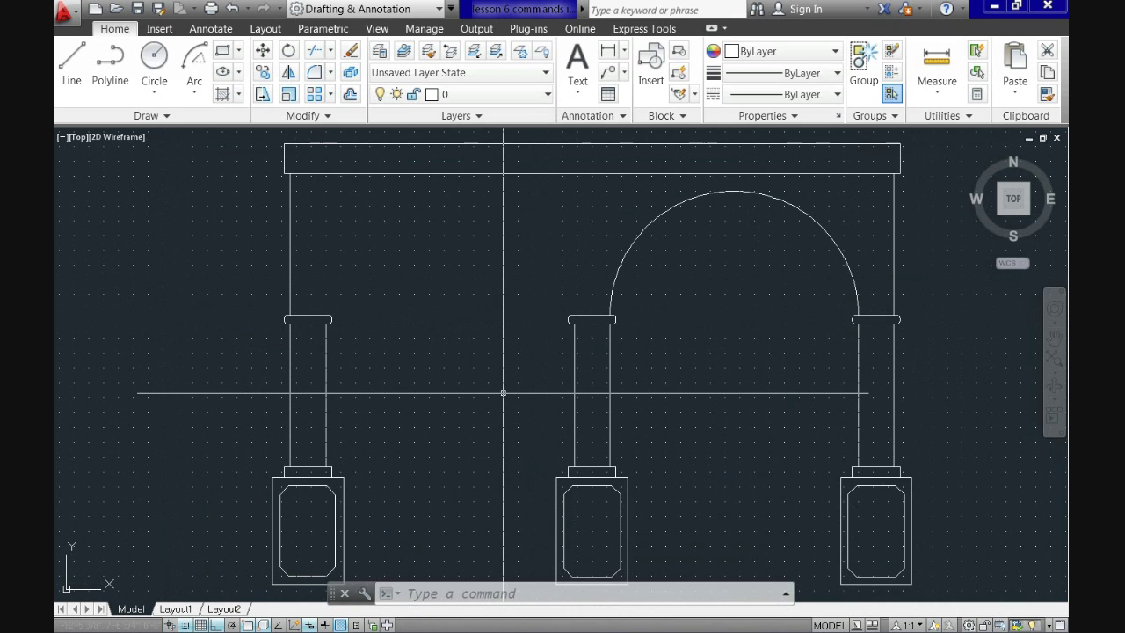
pyautogui.click(116, 94)
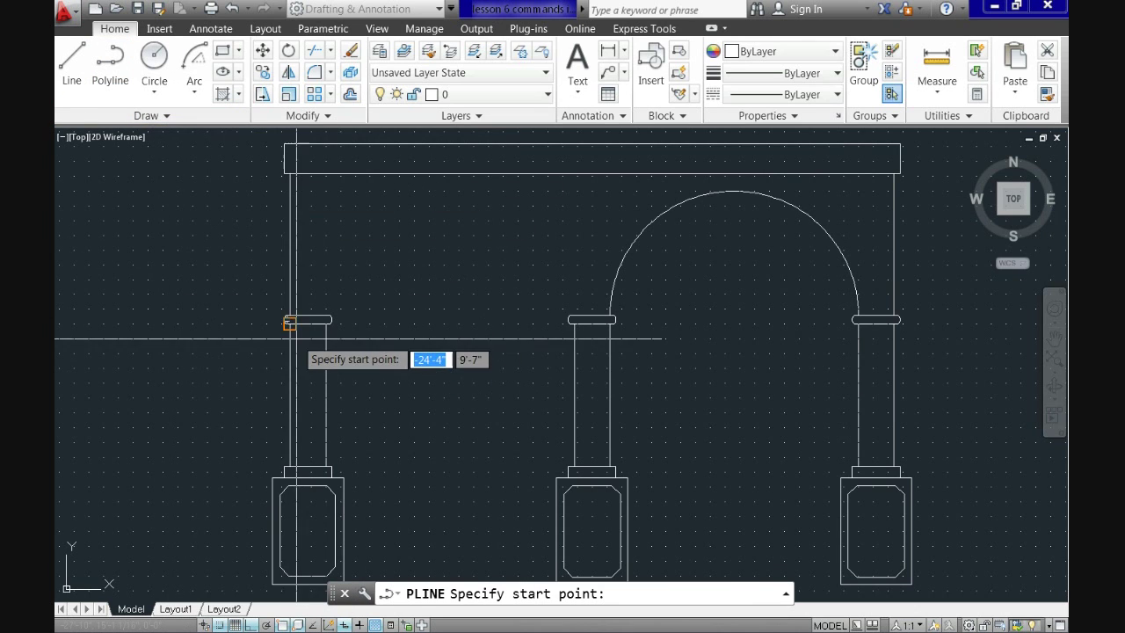
pyautogui.scroll(3, 299, 337)
pyautogui.scroll(2, 311, 337)
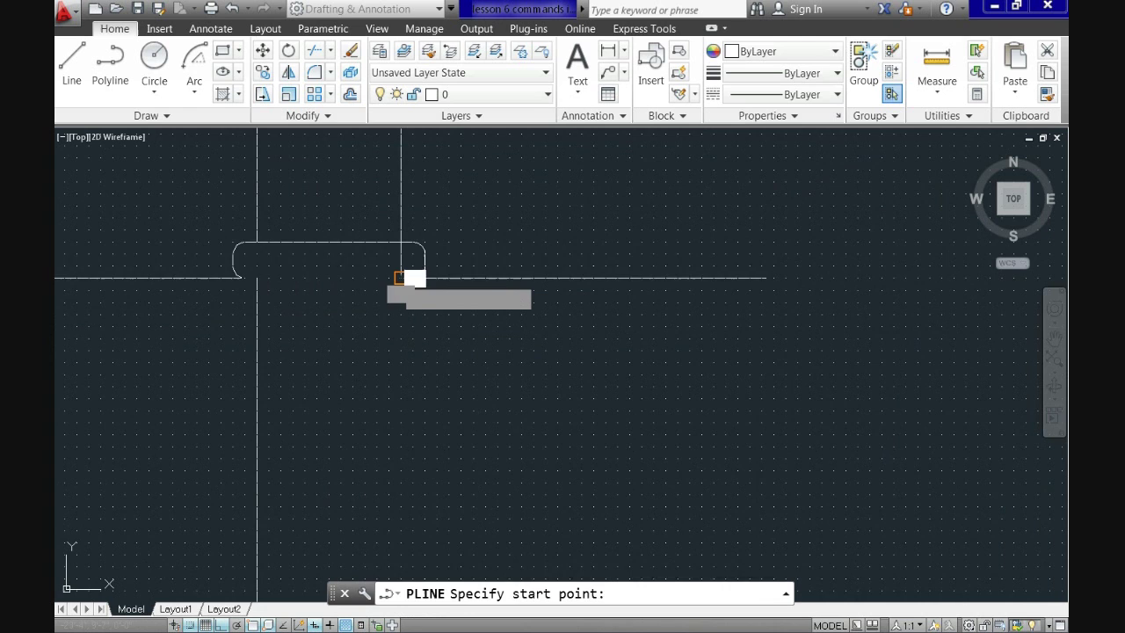
pyautogui.click(402, 276)
pyautogui.click(402, 241)
pyautogui.scroll(-5, 517, 233)
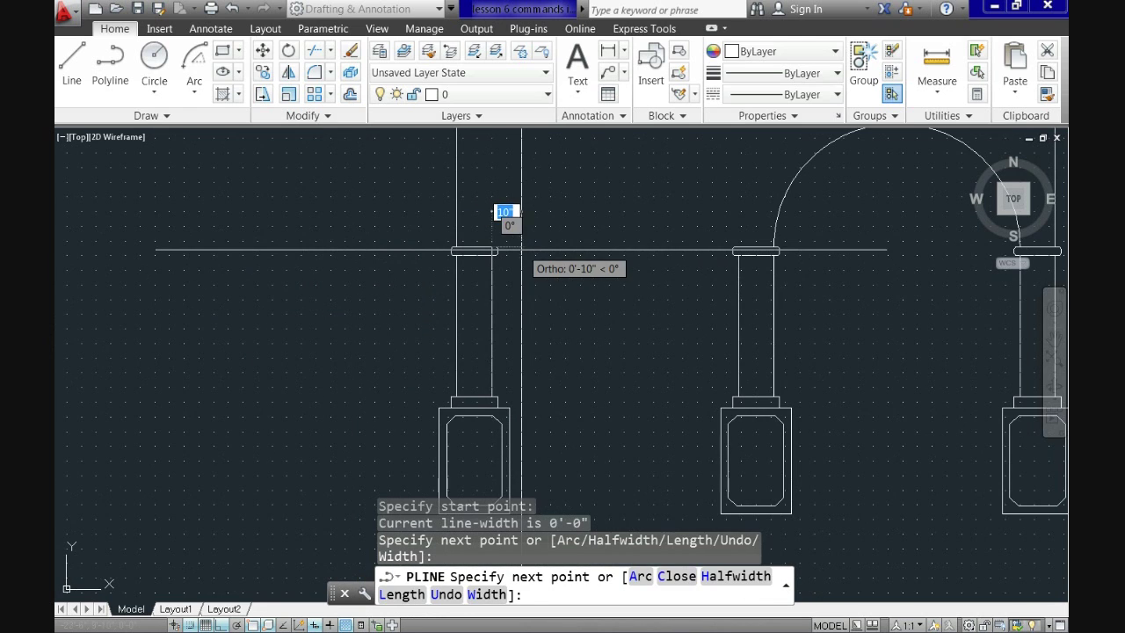
pyautogui.scroll(6, 737, 261)
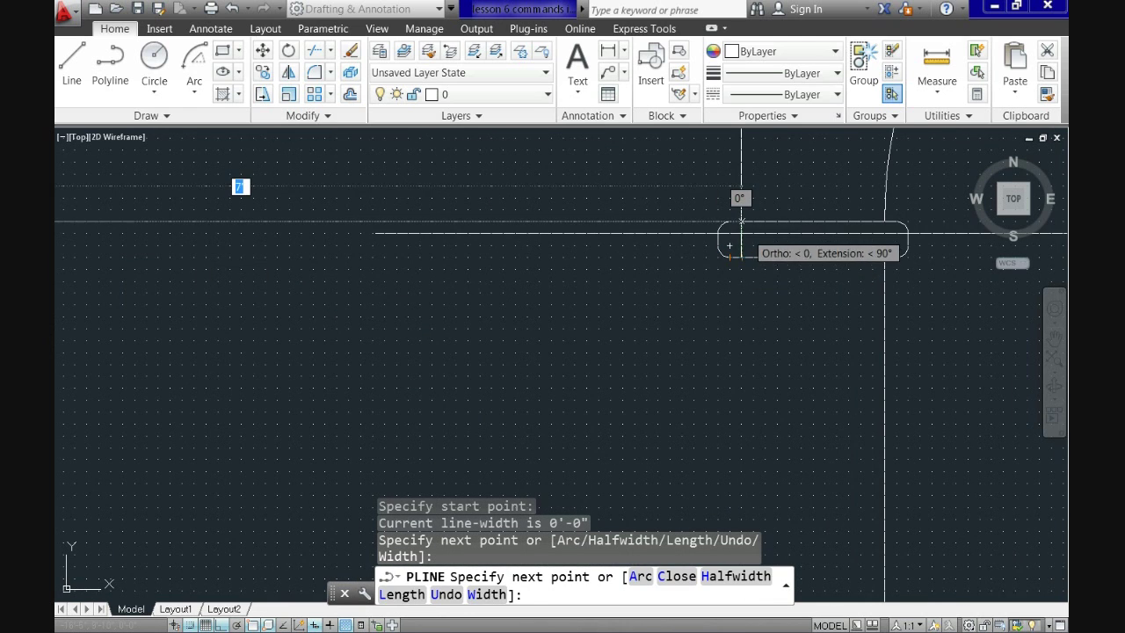
pyautogui.click(741, 222)
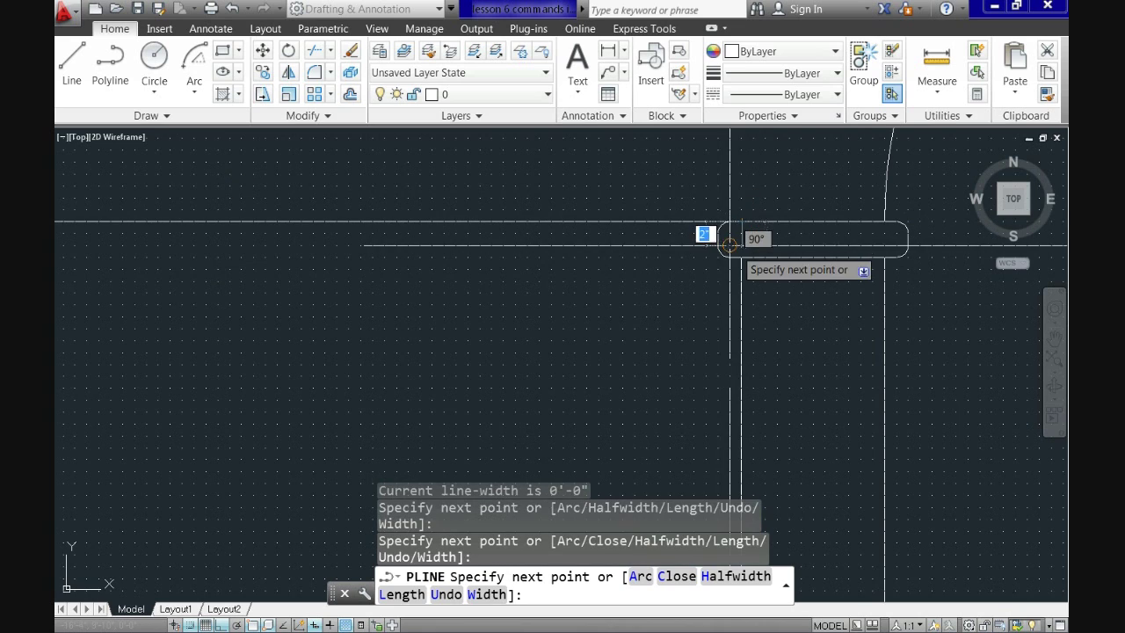
pyautogui.click(741, 255)
pyautogui.press('Return')
pyautogui.scroll(-2, 741, 255)
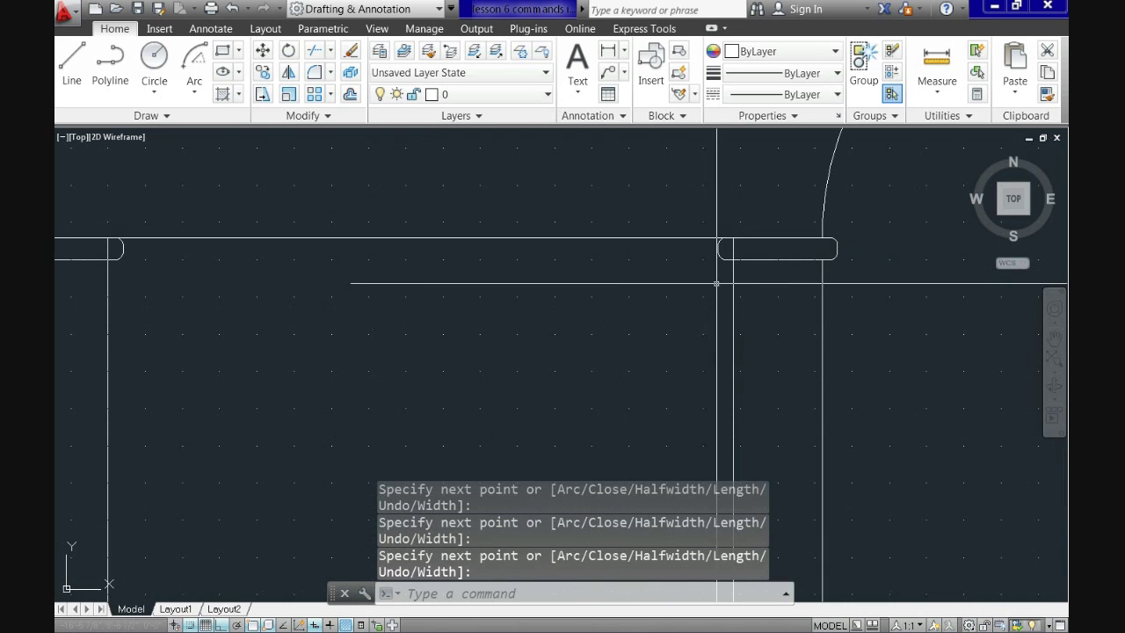
# - Draw a Start, Center, End arc from the second cap to the first, centred on the horizontal polyline segment's midpoint
pyautogui.moveTo(522, 346)
pyautogui.mouseDown(button='middle')
pyautogui.moveTo(590, 372)
pyautogui.moveTo(427, 465)
pyautogui.mouseUp(button='middle')
pyautogui.scroll(-2, 588, 367)
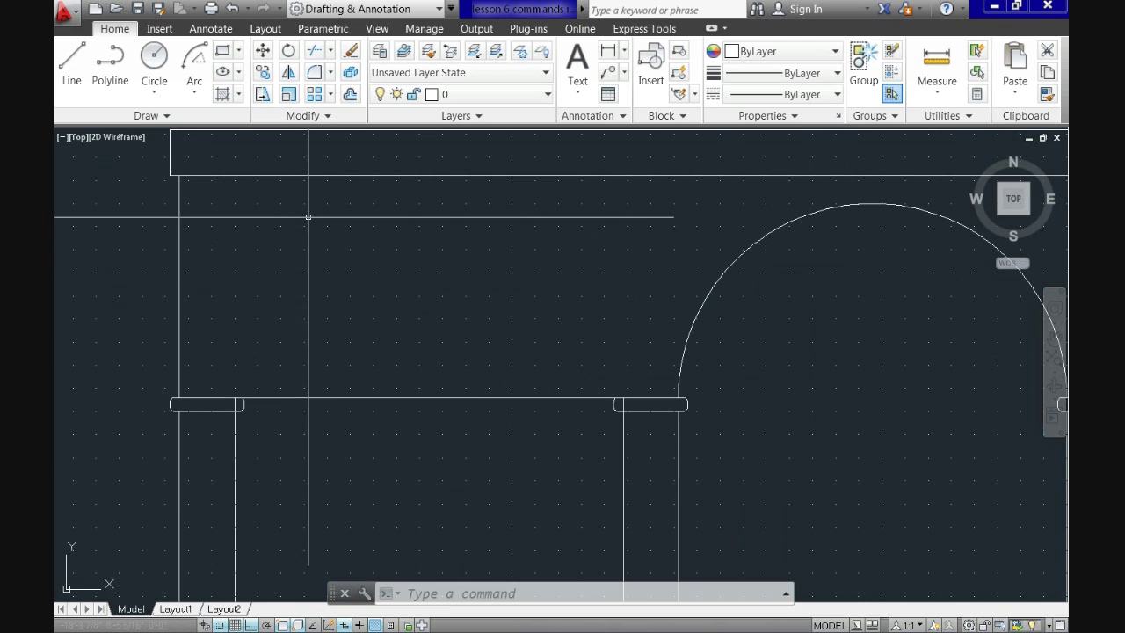
pyautogui.click(195, 93)
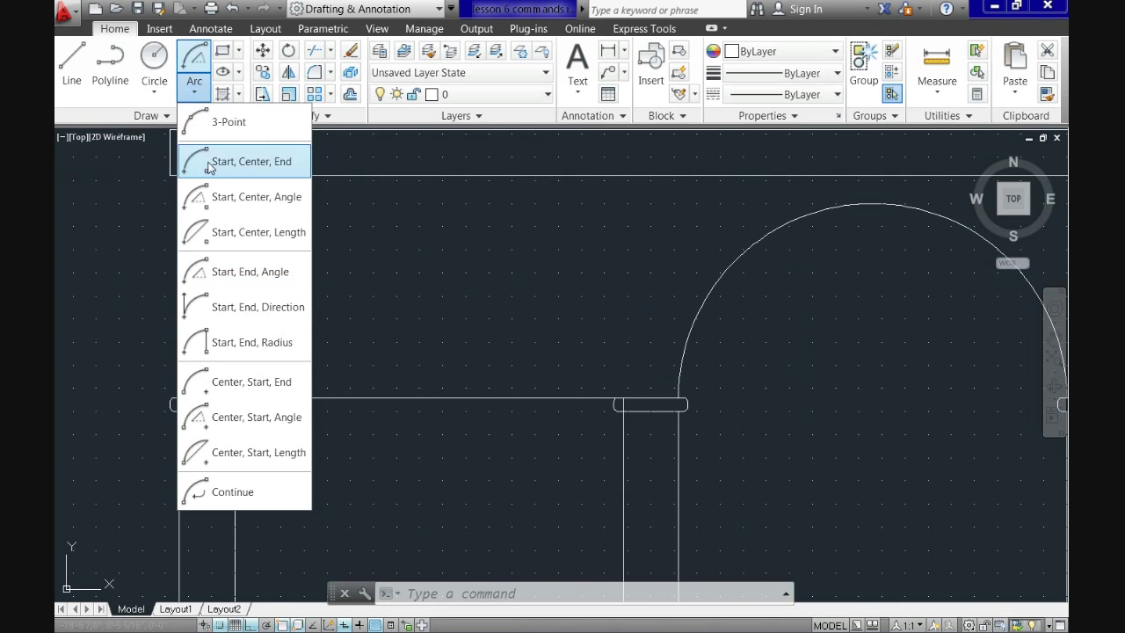
pyautogui.click(251, 161)
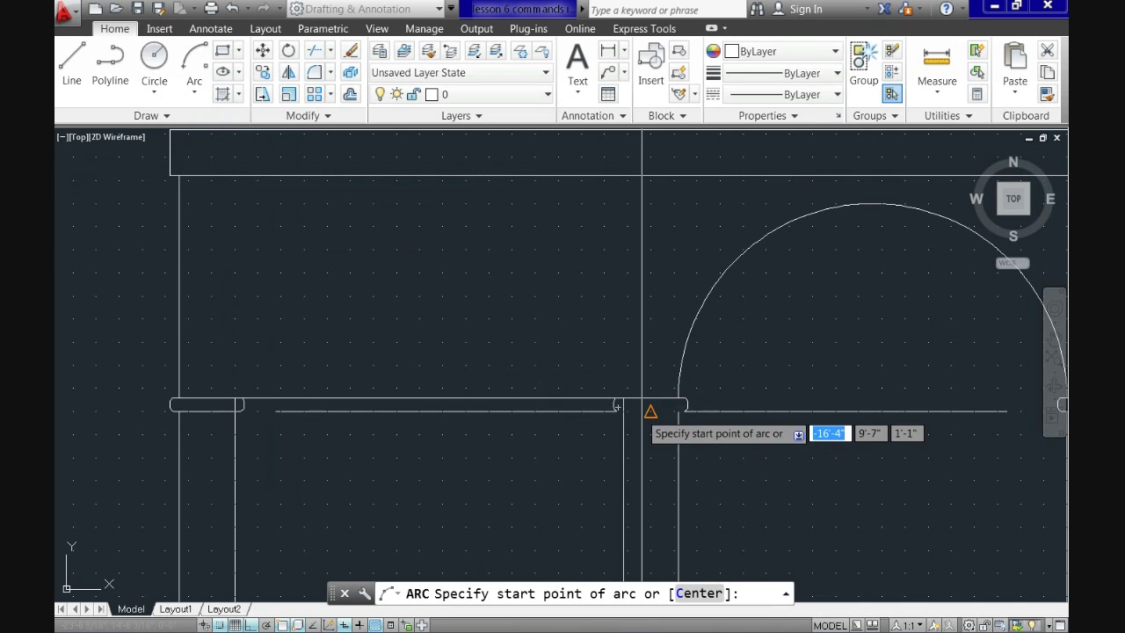
pyautogui.scroll(2, 639, 403)
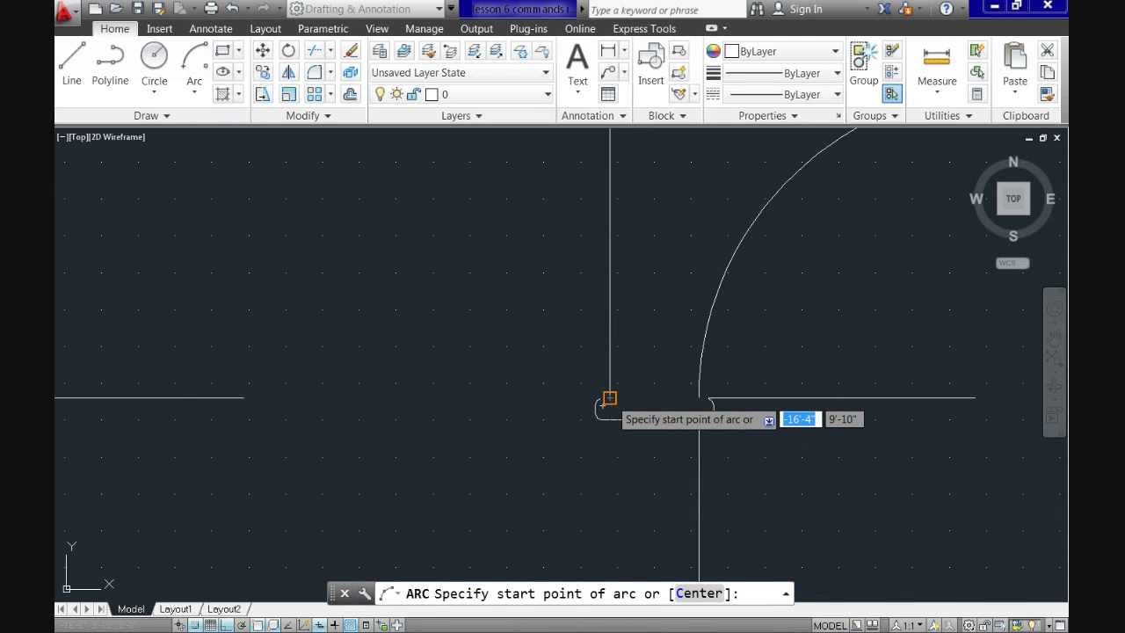
pyautogui.click(610, 398)
pyautogui.scroll(-2, 610, 398)
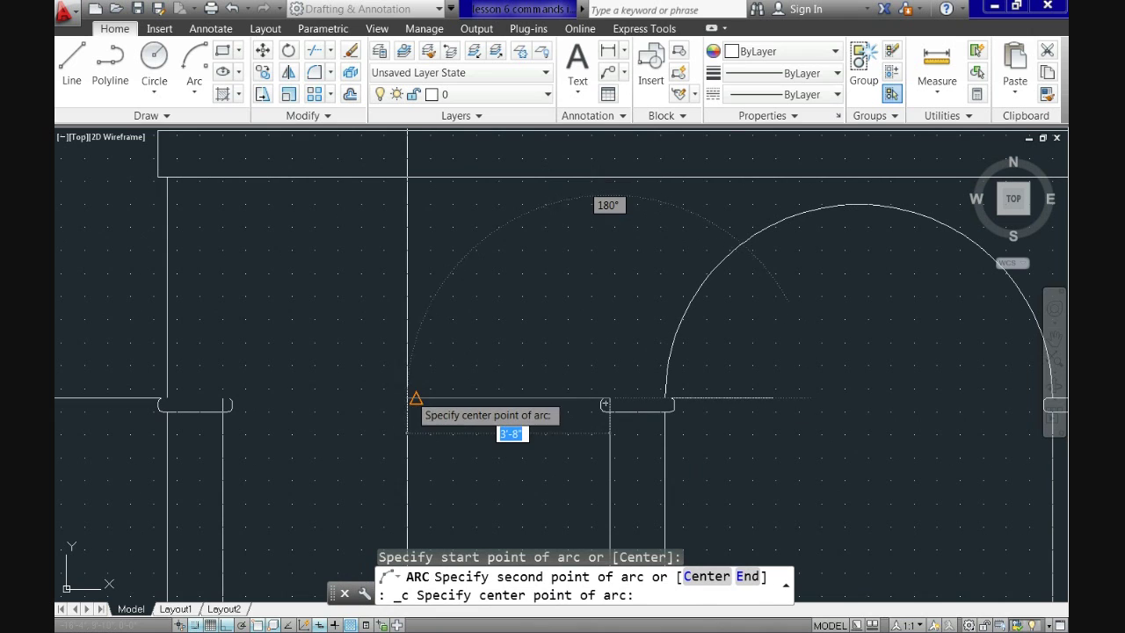
pyautogui.click(415, 399)
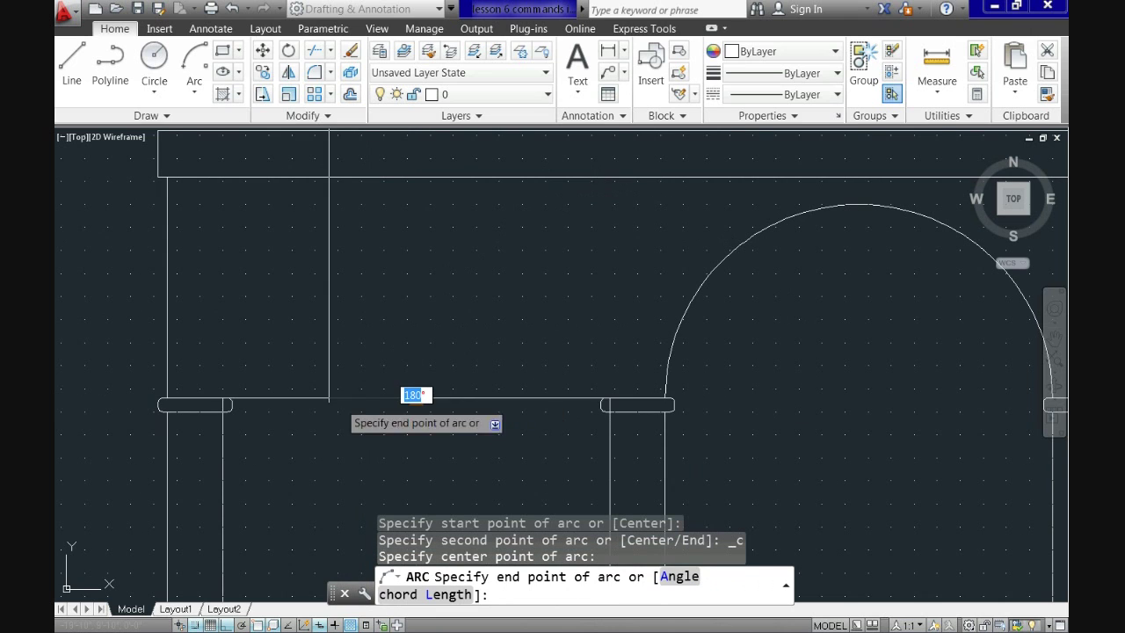
pyautogui.click(228, 402)
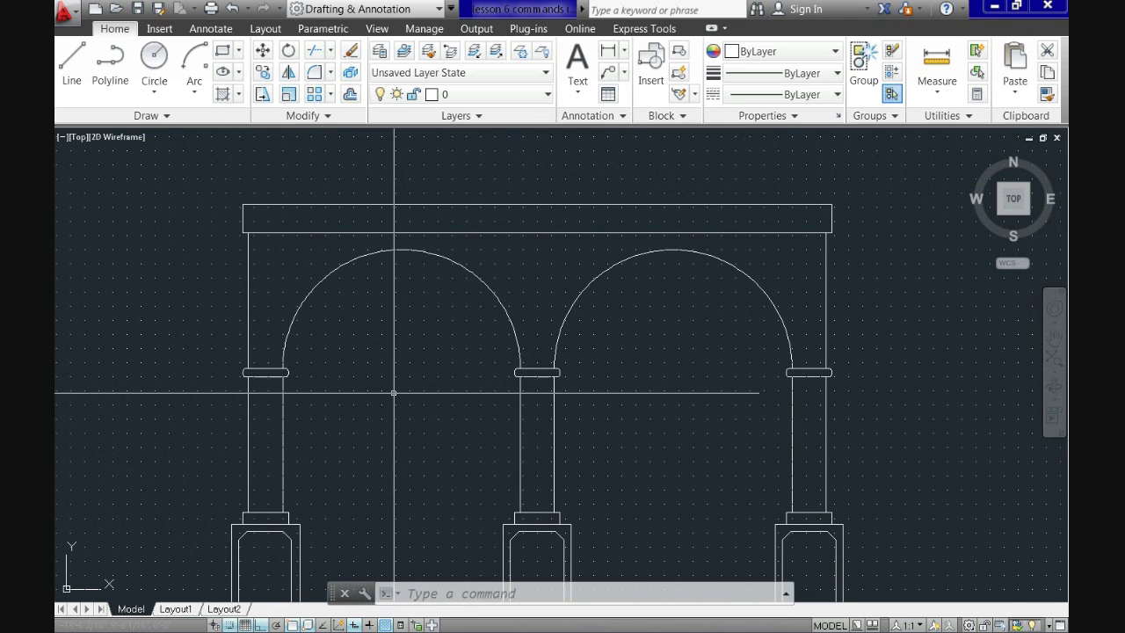
# - Draw a polyline 6" down from the beam's underside along the first vertical line, then straight across to the opposite vertical line
pyautogui.click(108, 77)
pyautogui.scroll(3, 243, 230)
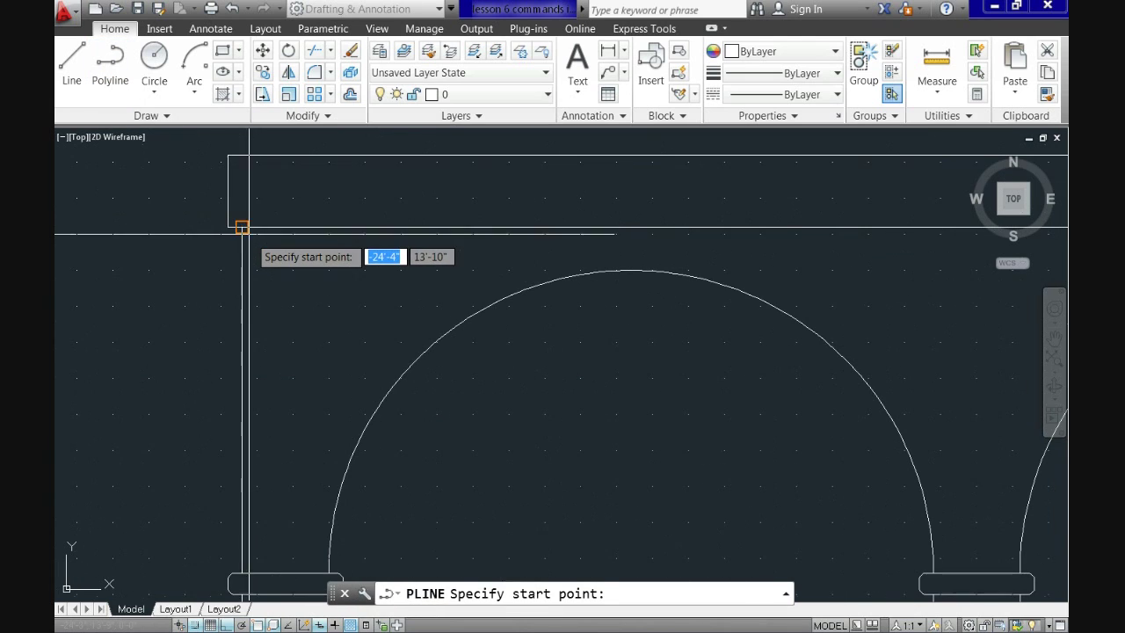
pyautogui.click(244, 230)
pyautogui.write('6')
pyautogui.press('Return')
pyautogui.scroll(-3, 365, 261)
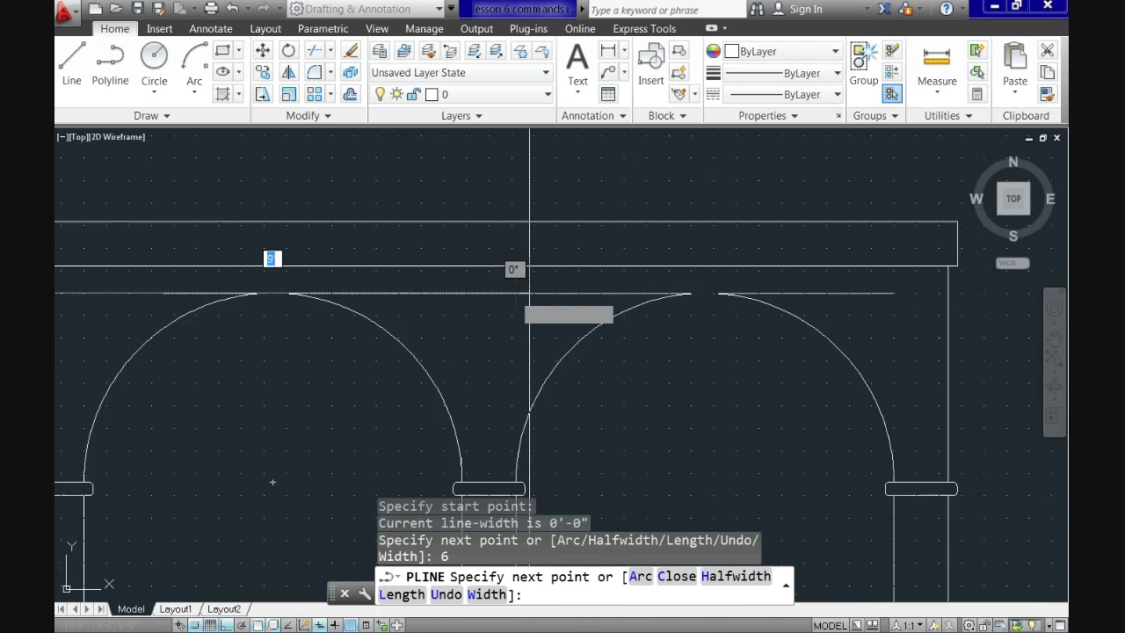
pyautogui.click(946, 293)
pyautogui.press('Return')
pyautogui.scroll(-2, 551, 355)
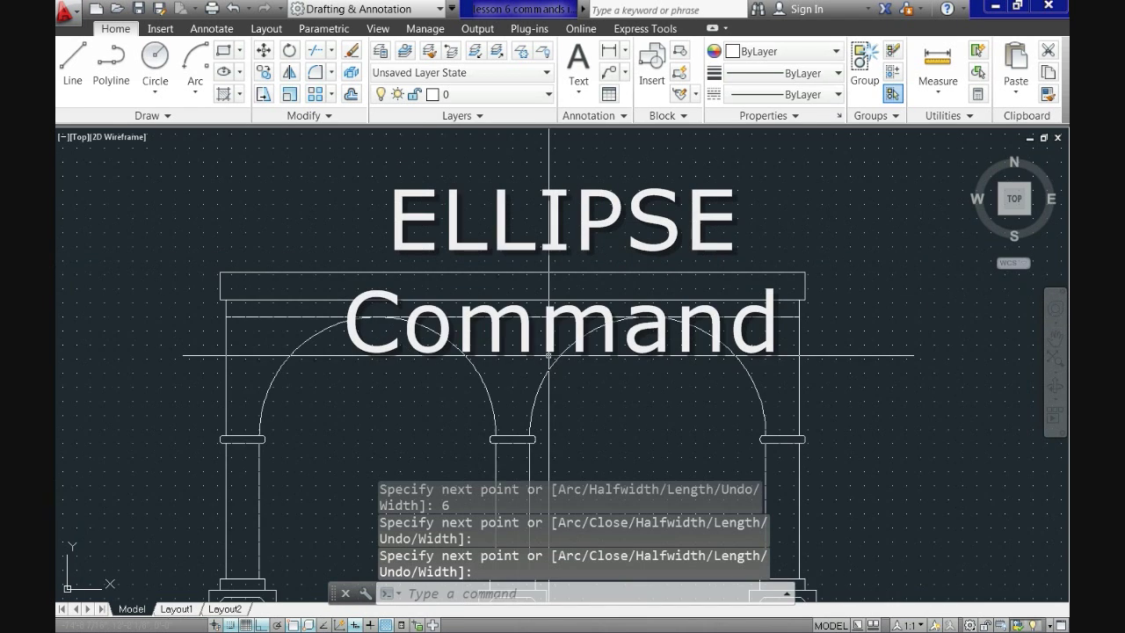
# - Draw an ellipse centred on the midpoint of the horizontal line below the beam, extending 5" vertically and 12" horizontally from its center
pyautogui.scroll(2, 544, 301)
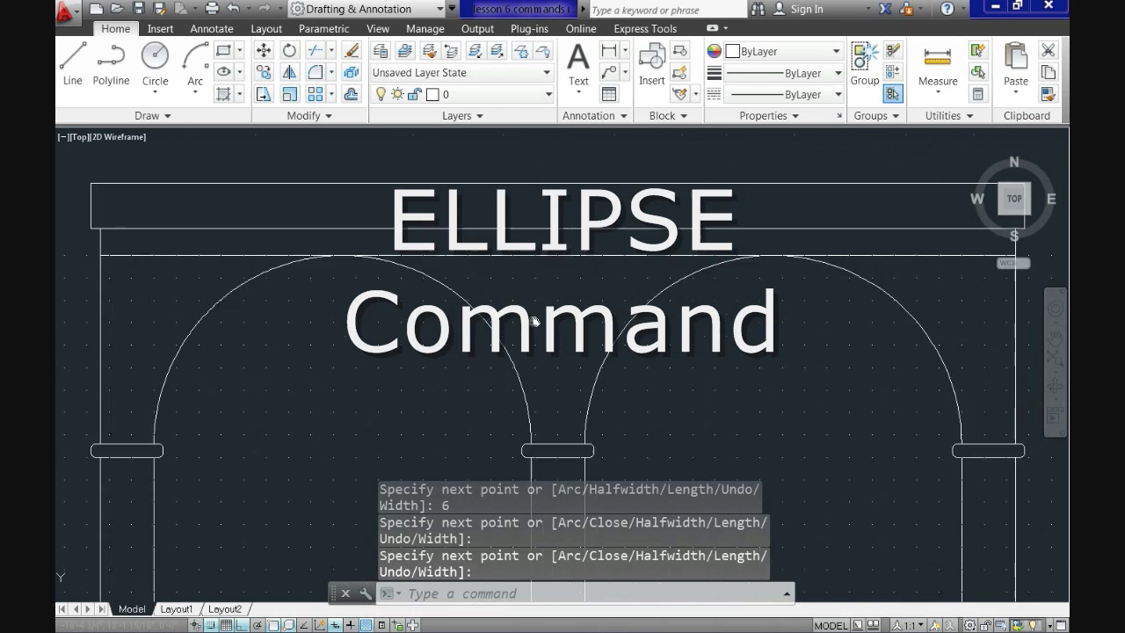
pyautogui.moveTo(544, 301); pyautogui.dragTo(524, 354, button='middle')
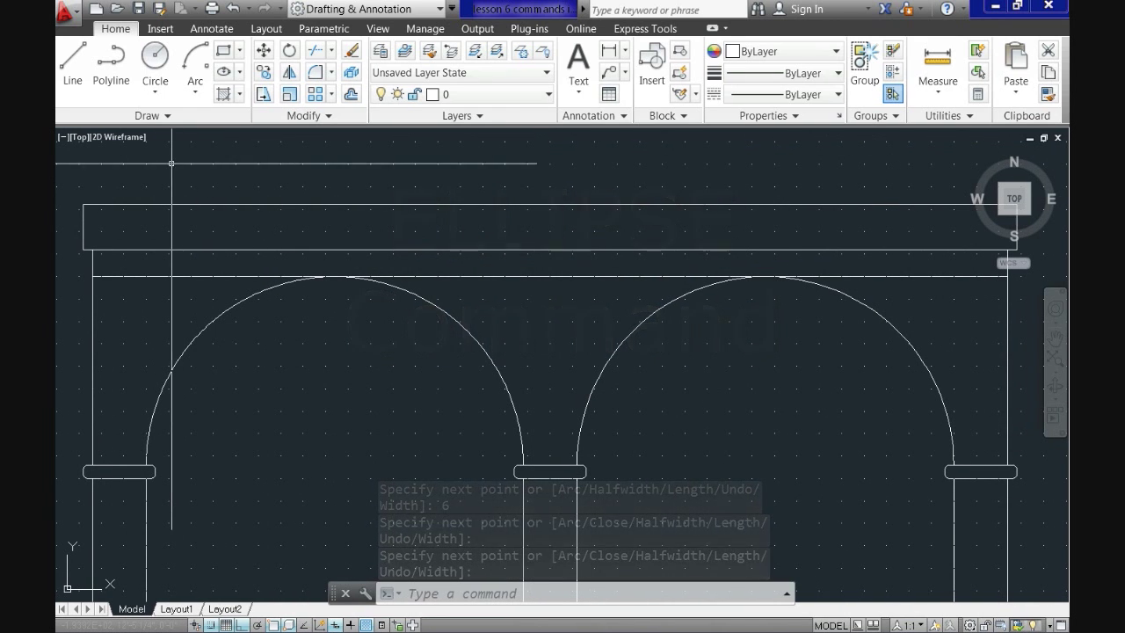
pyautogui.click(238, 76)
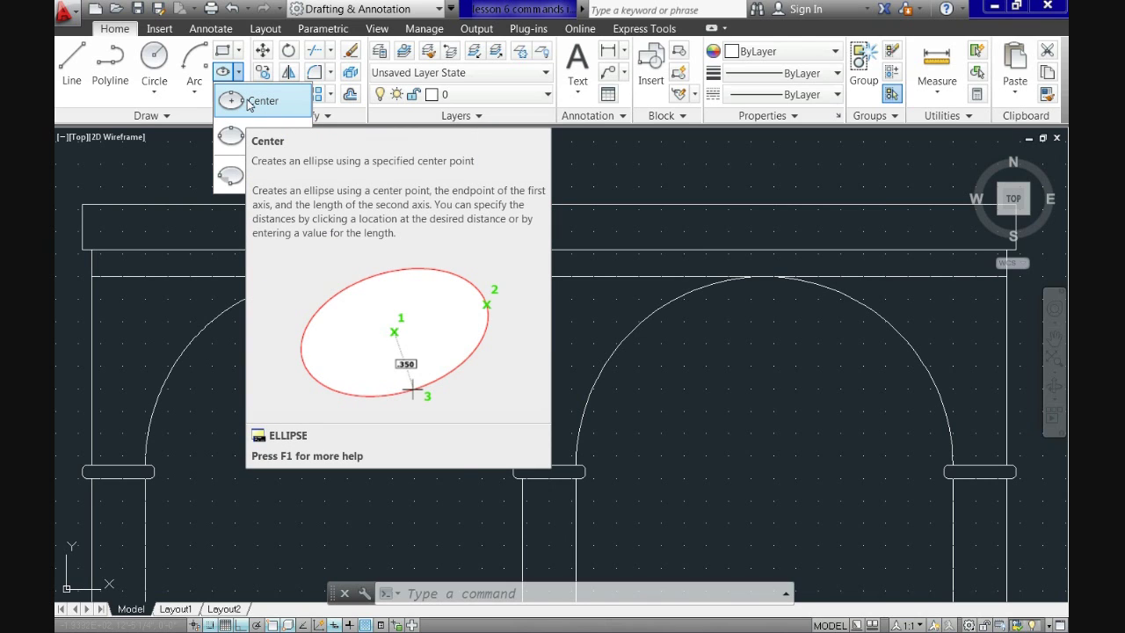
pyautogui.click(249, 102)
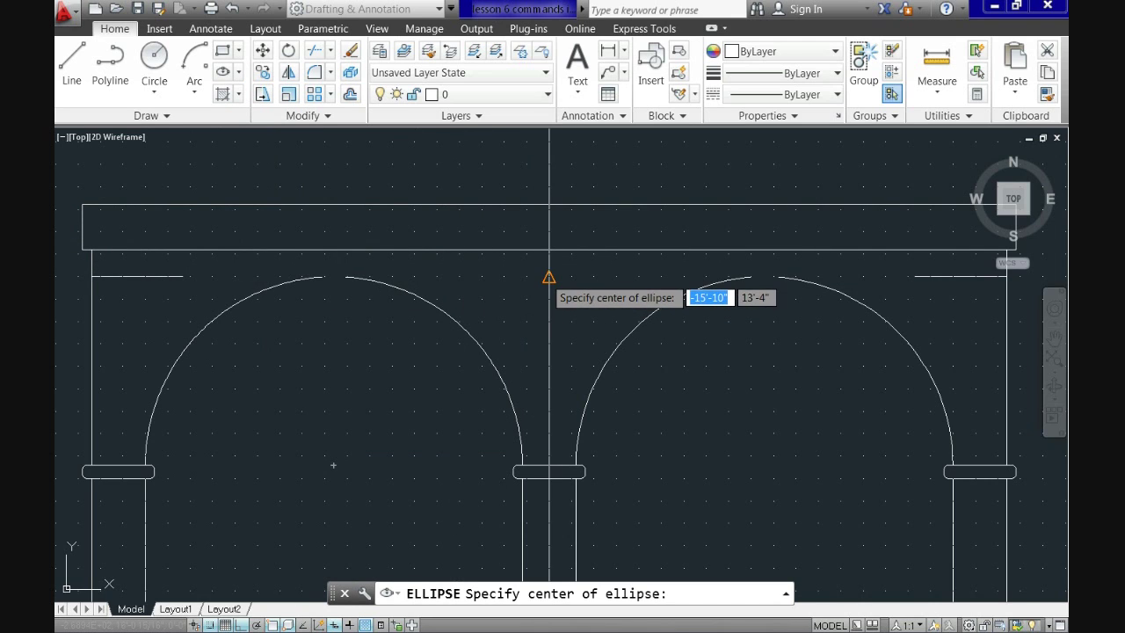
pyautogui.click(549, 277)
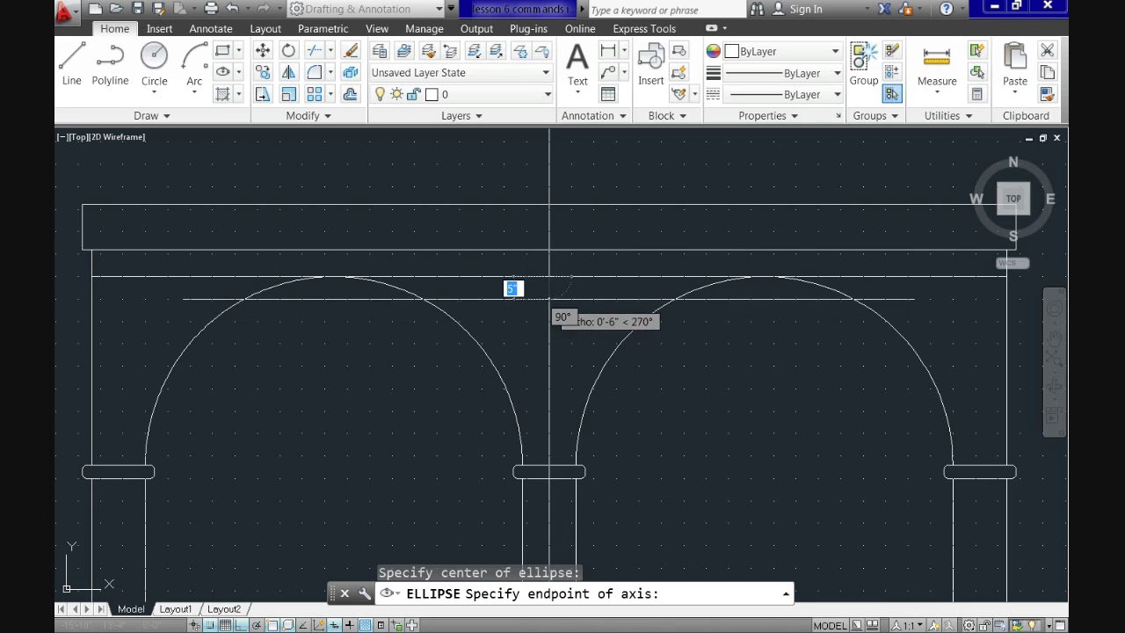
pyautogui.scroll(2, 558, 316)
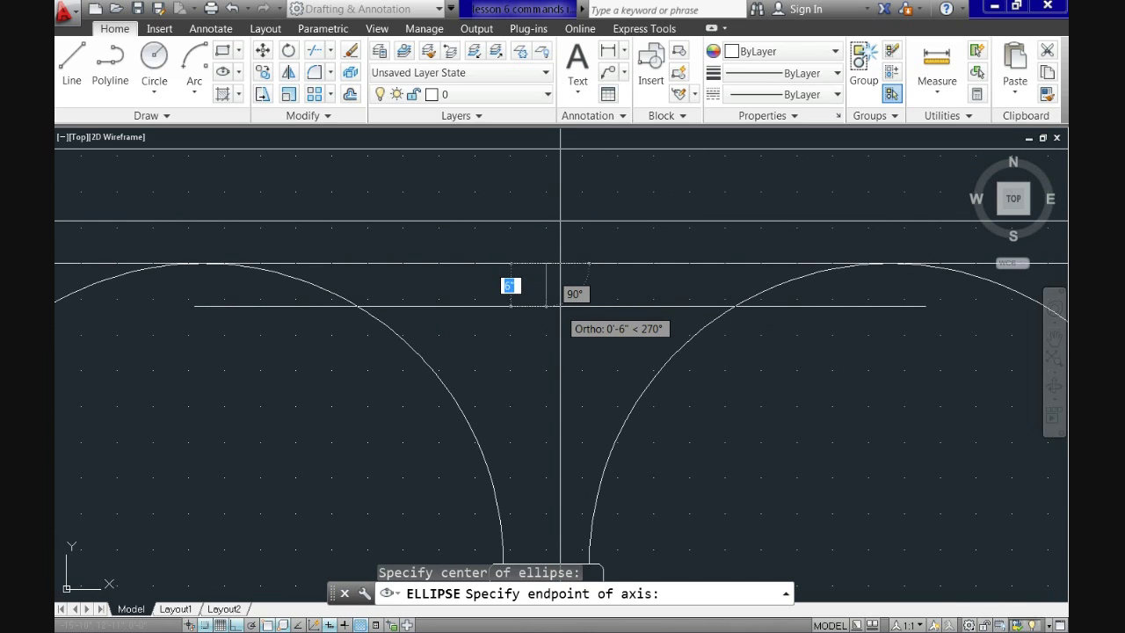
pyautogui.press('Return')
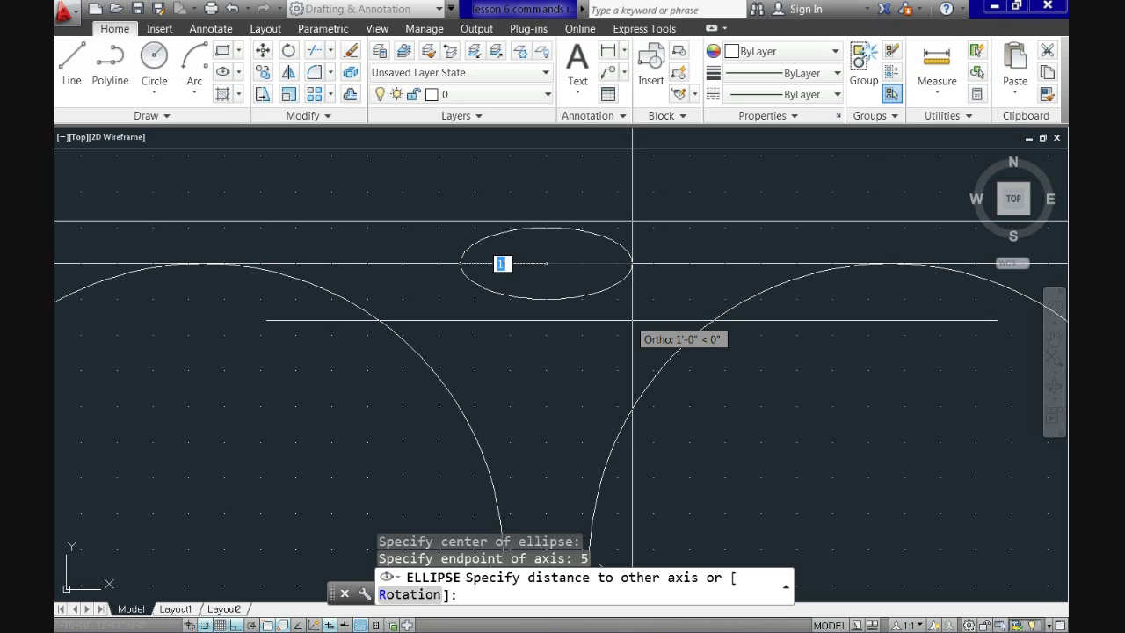
pyautogui.write('2')
pyautogui.press('Return')
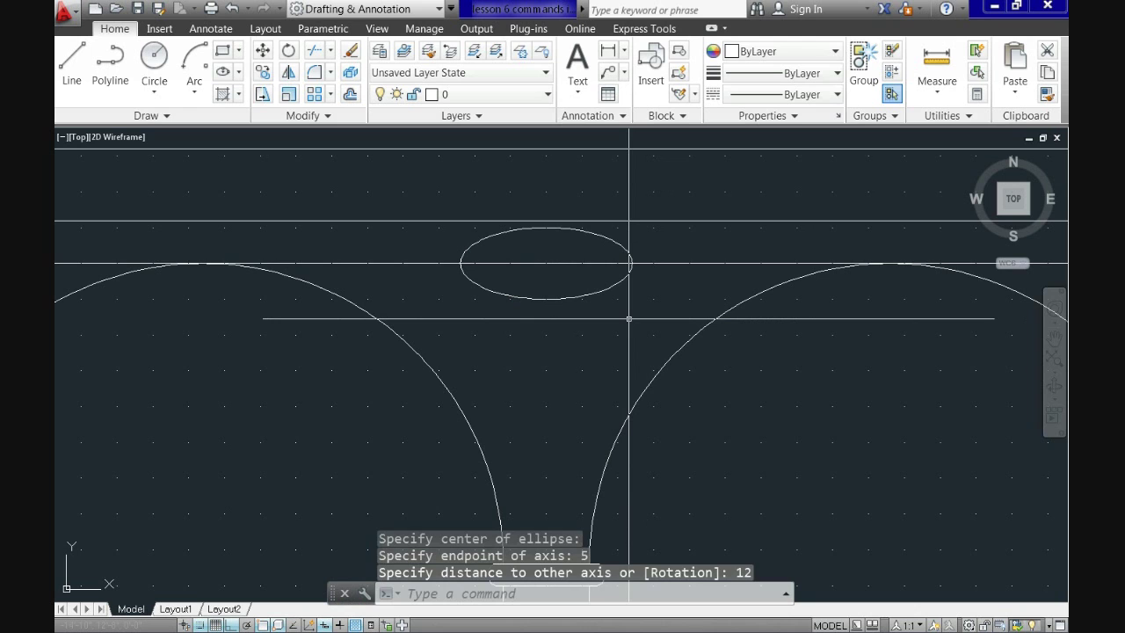
pyautogui.scroll(-2, 628, 319)
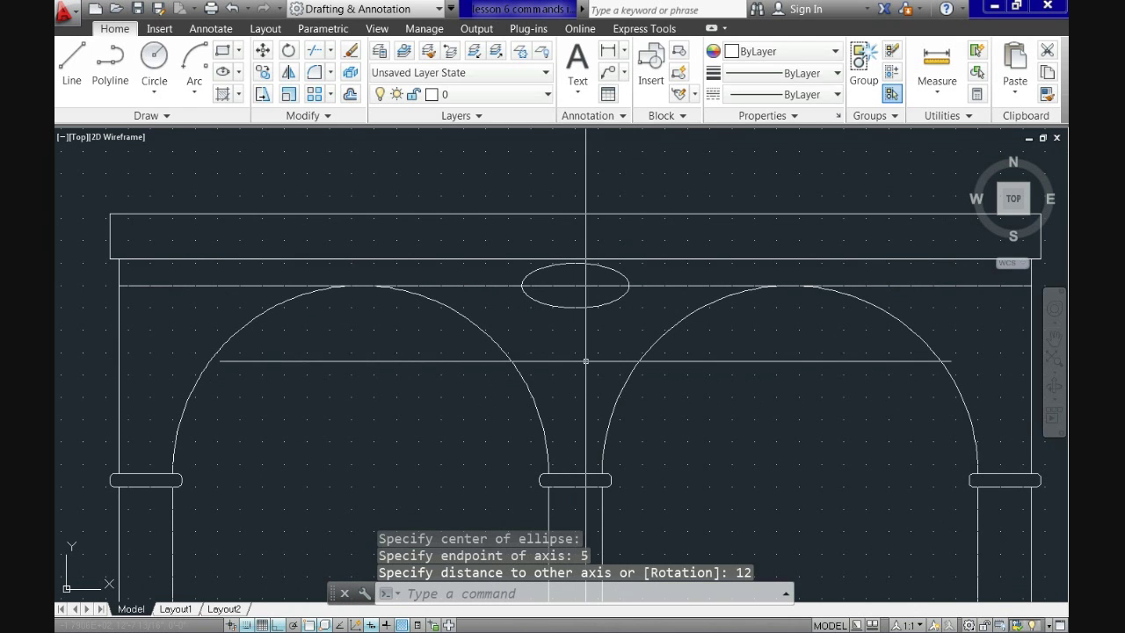
# - Erase the two selected leftover objects, and draw a polyline 4" inward along the horizontal line below the beam, 24" down and 6" inward
pyautogui.moveTo(588, 360); pyautogui.dragTo(577, 376, button='middle')
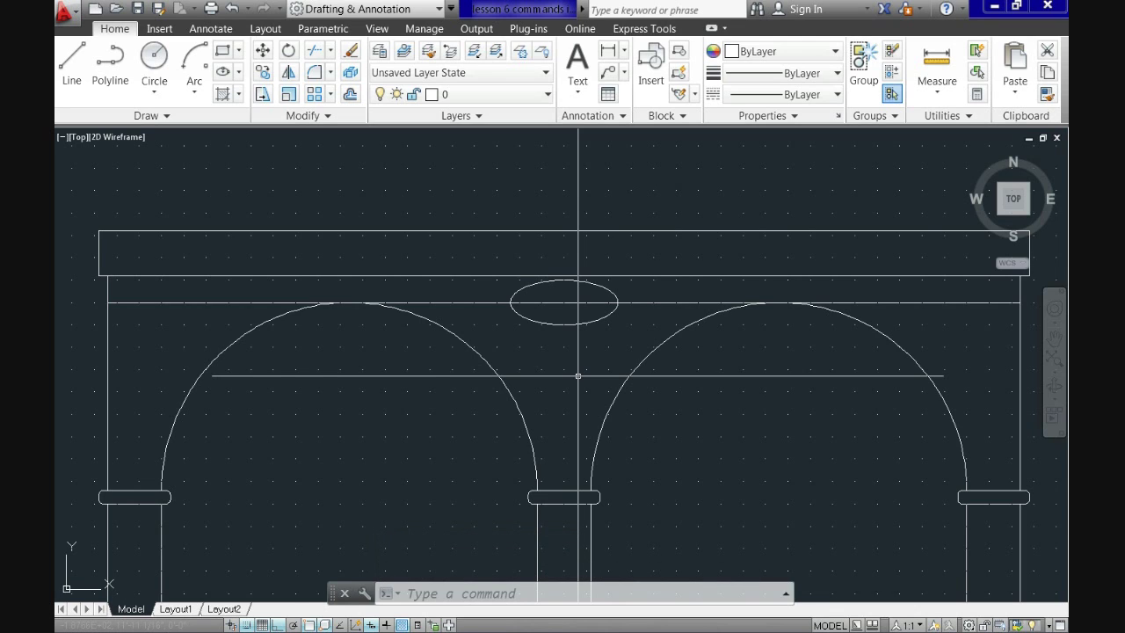
pyautogui.press('Delete')
pyautogui.scroll(2, 459, 371)
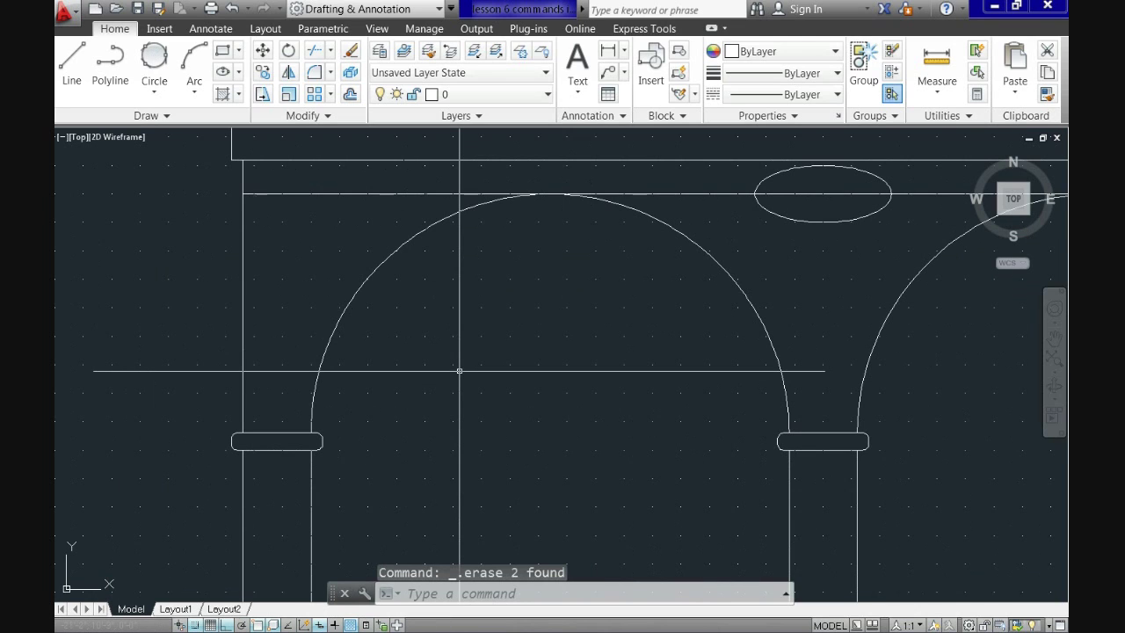
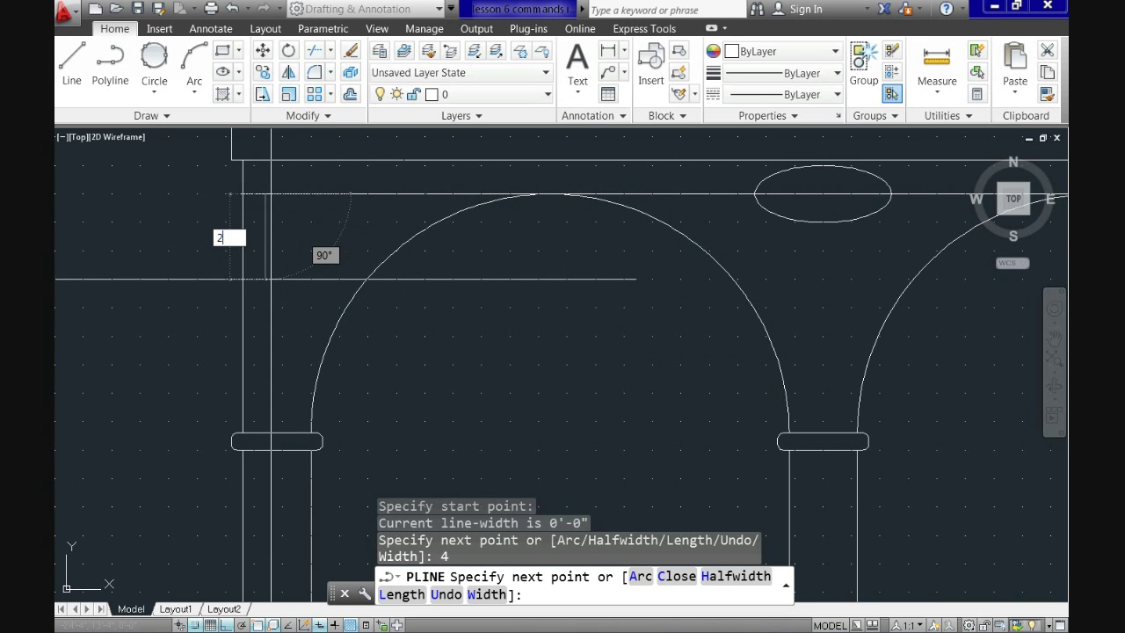
pyautogui.press('Return')
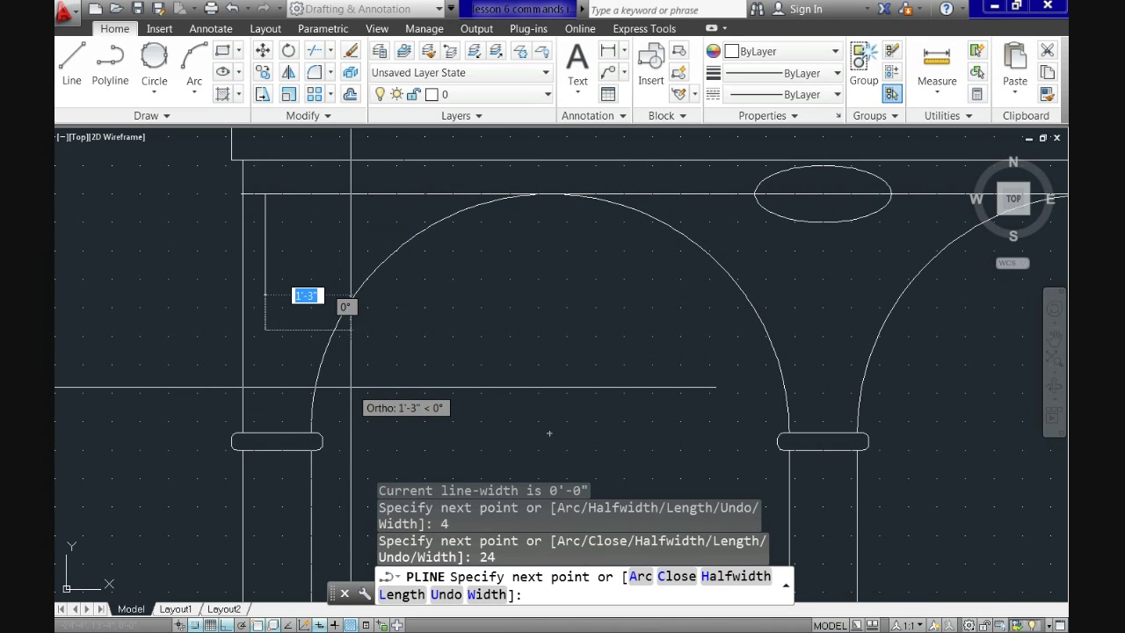
pyautogui.press('Return')
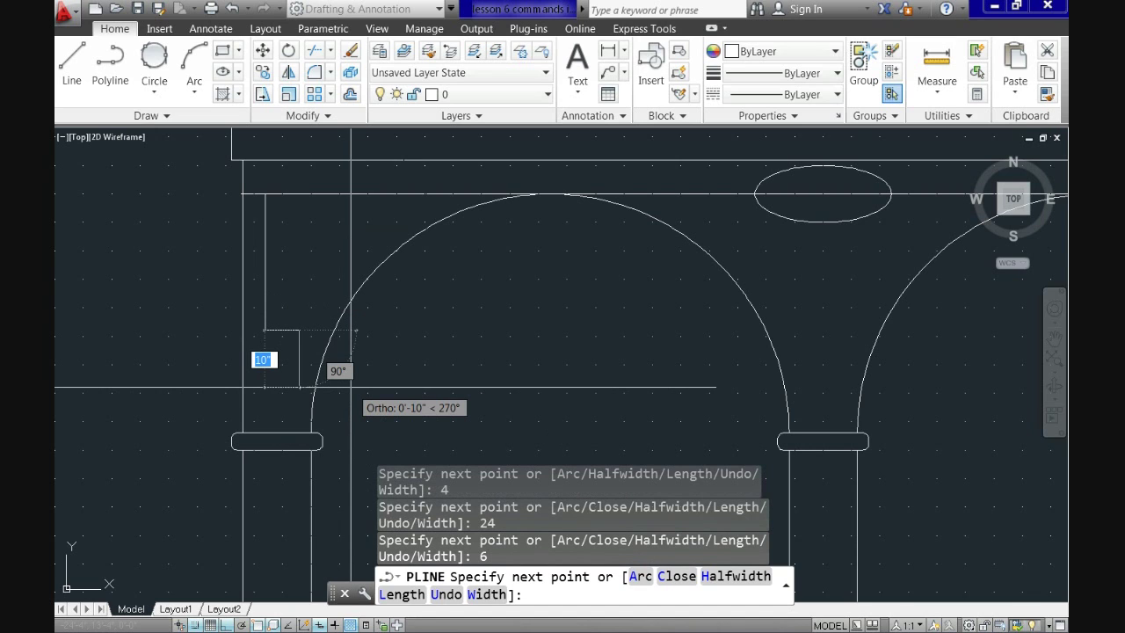
pyautogui.press('Return')
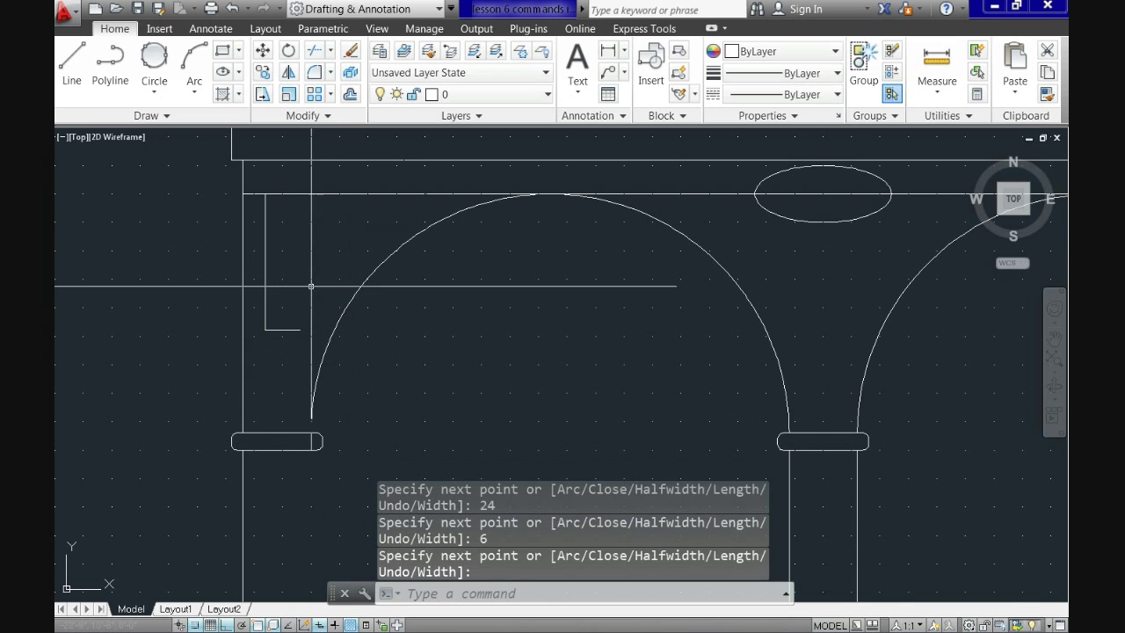
# - Draw a polyline from the 24" line's upper end, 24" across and 6" down, ending with a 250° included-angle arc at the 6" segment's end
pyautogui.press('Return')
pyautogui.click(265, 192)
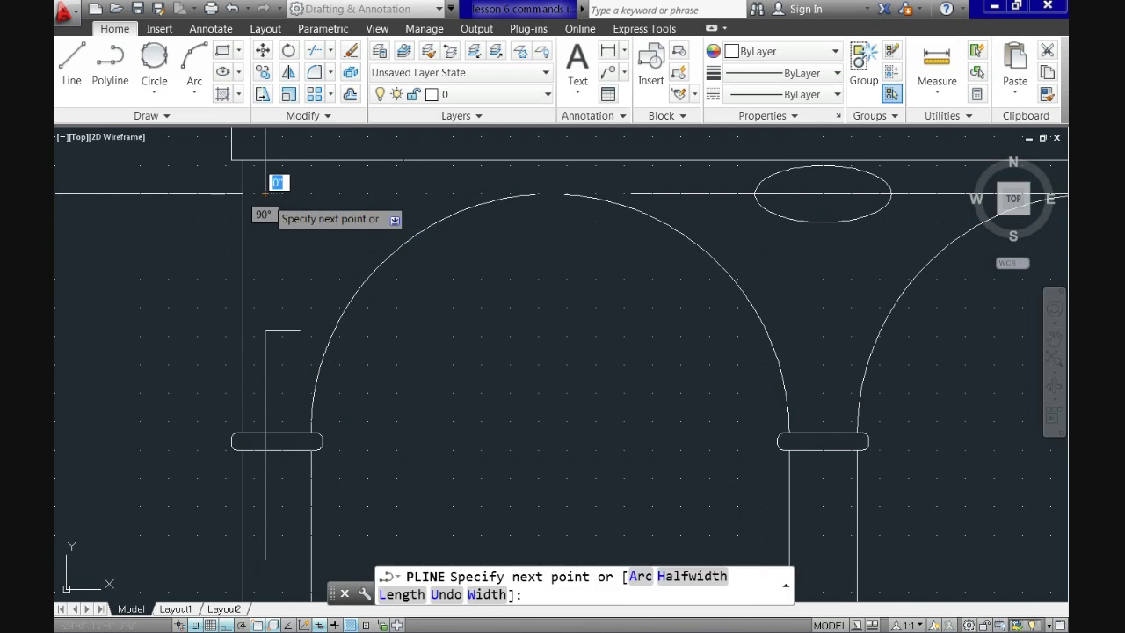
pyautogui.write('24')
pyautogui.press('Return')
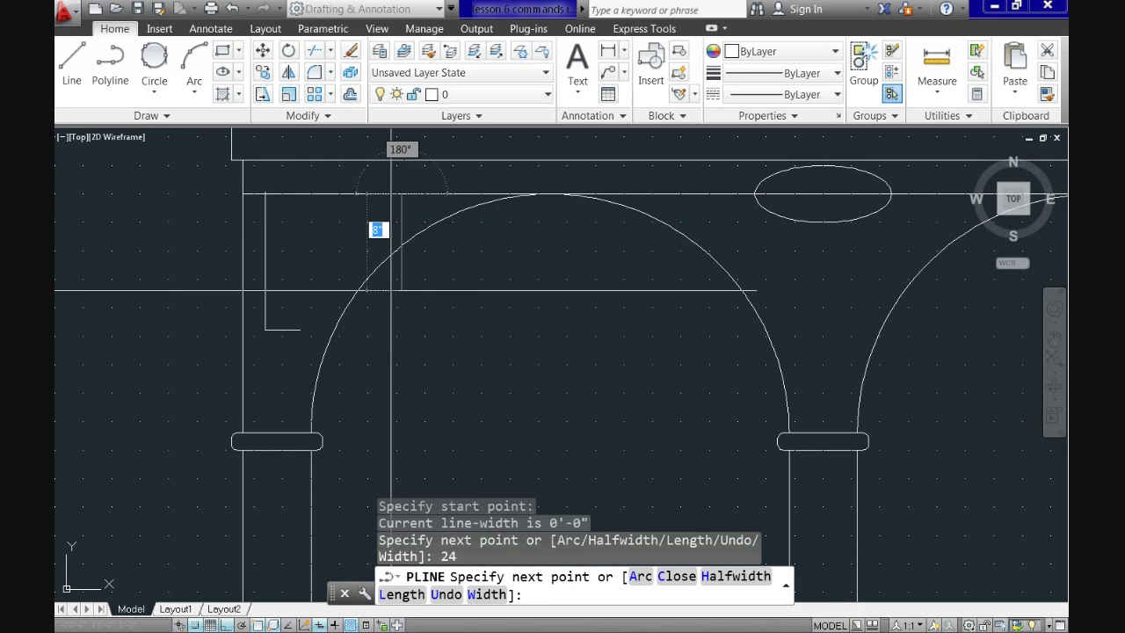
pyautogui.write('6')
pyautogui.press('Return')
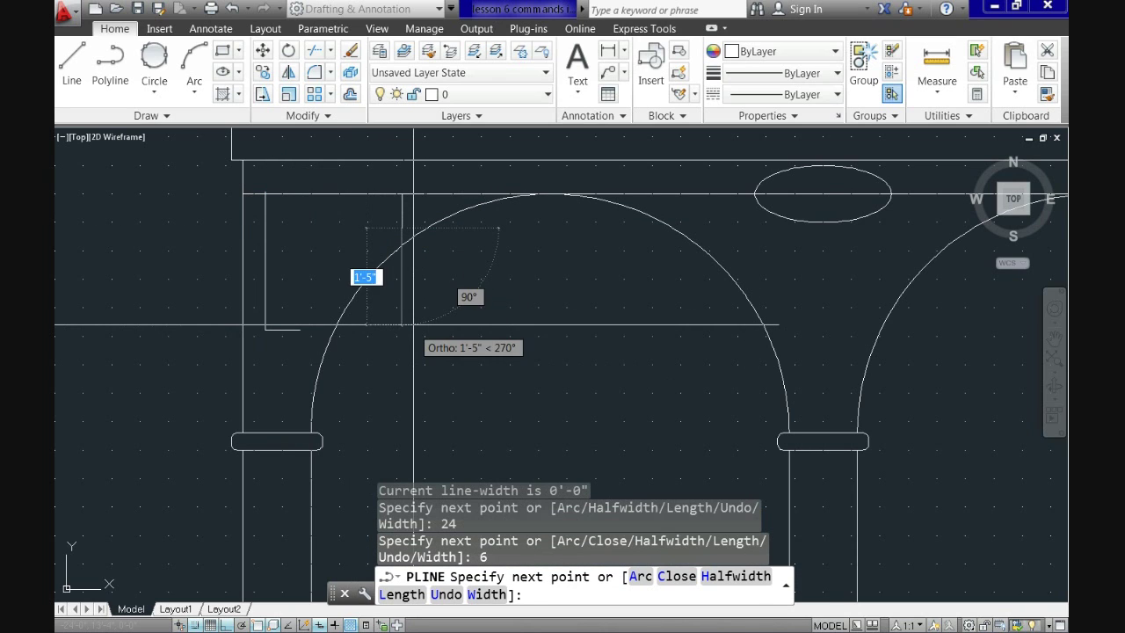
pyautogui.write('a')
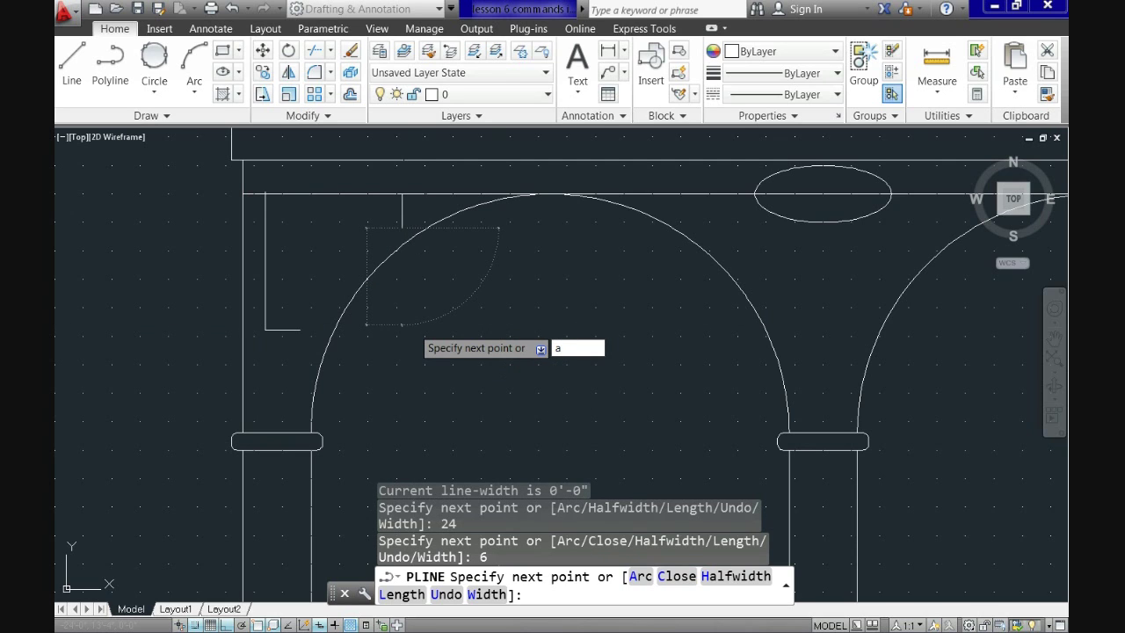
pyautogui.press('Return')
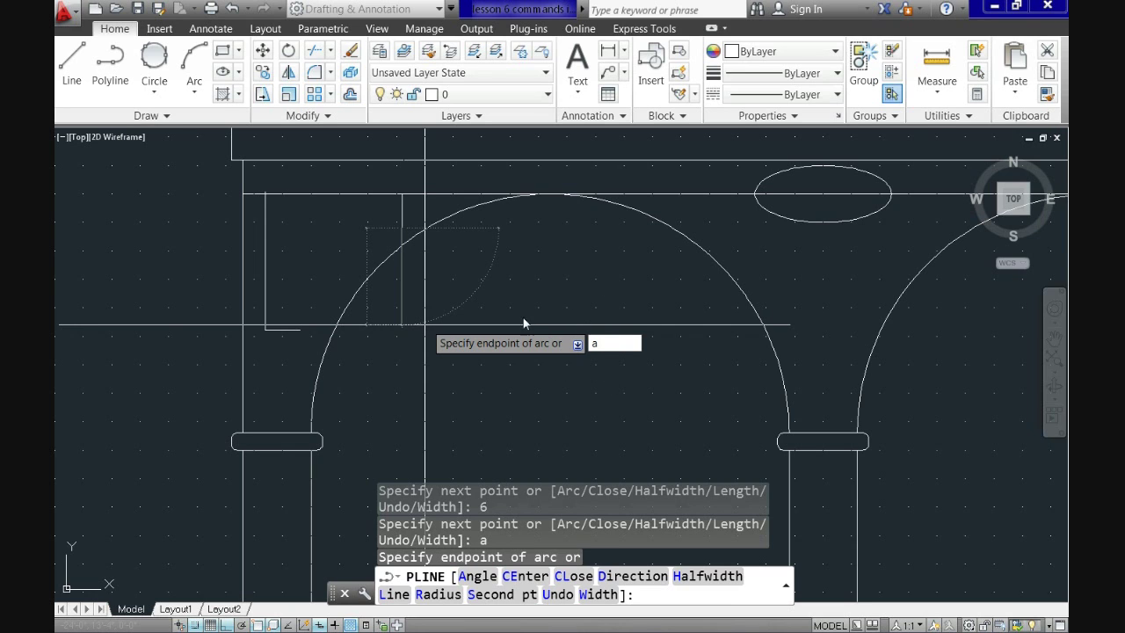
pyautogui.press('Return')
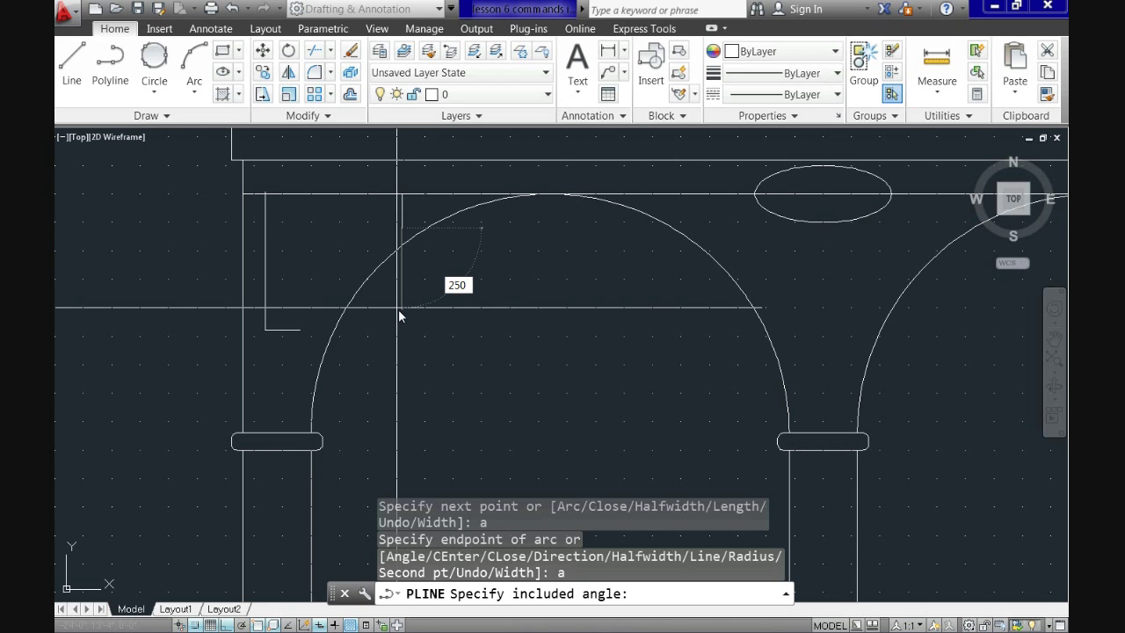
pyautogui.press('Return')
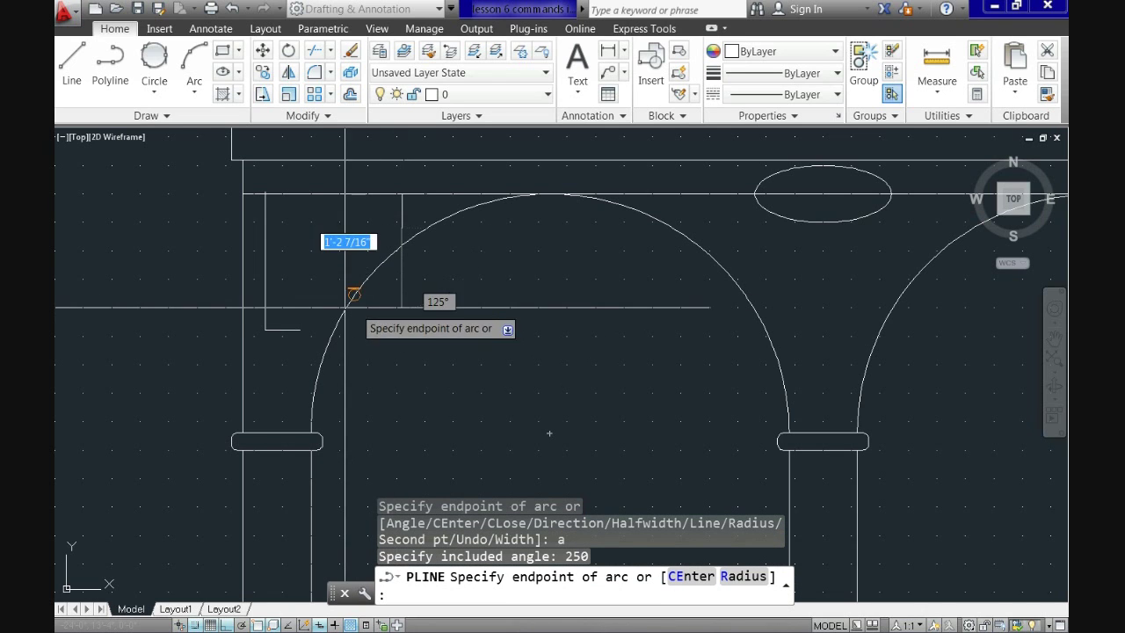
pyautogui.click(300, 329)
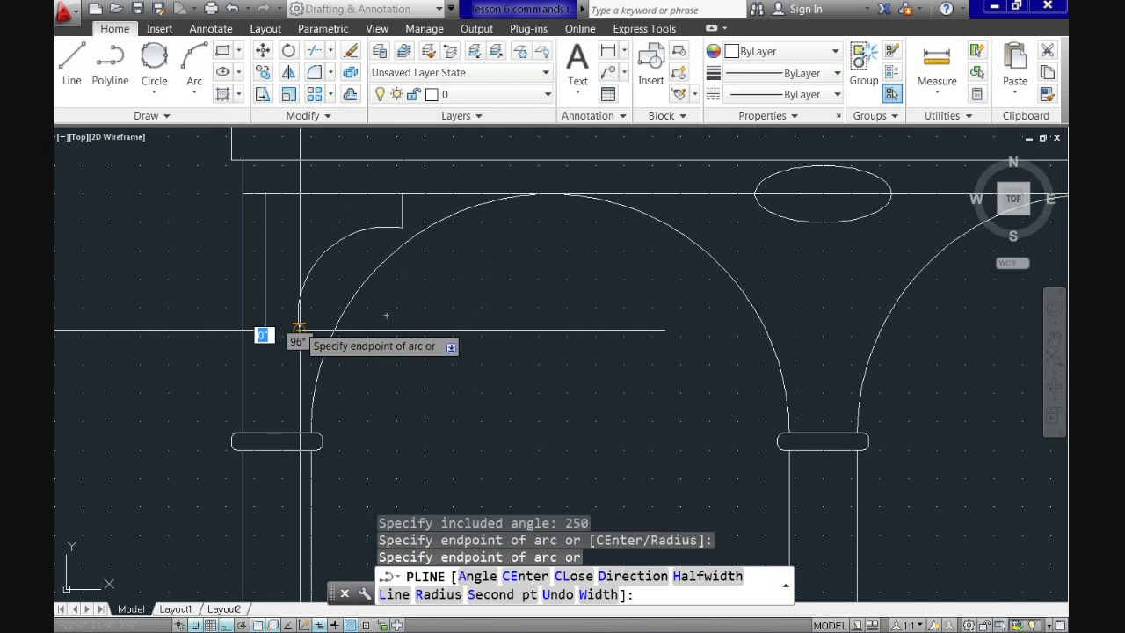
pyautogui.press('Return')
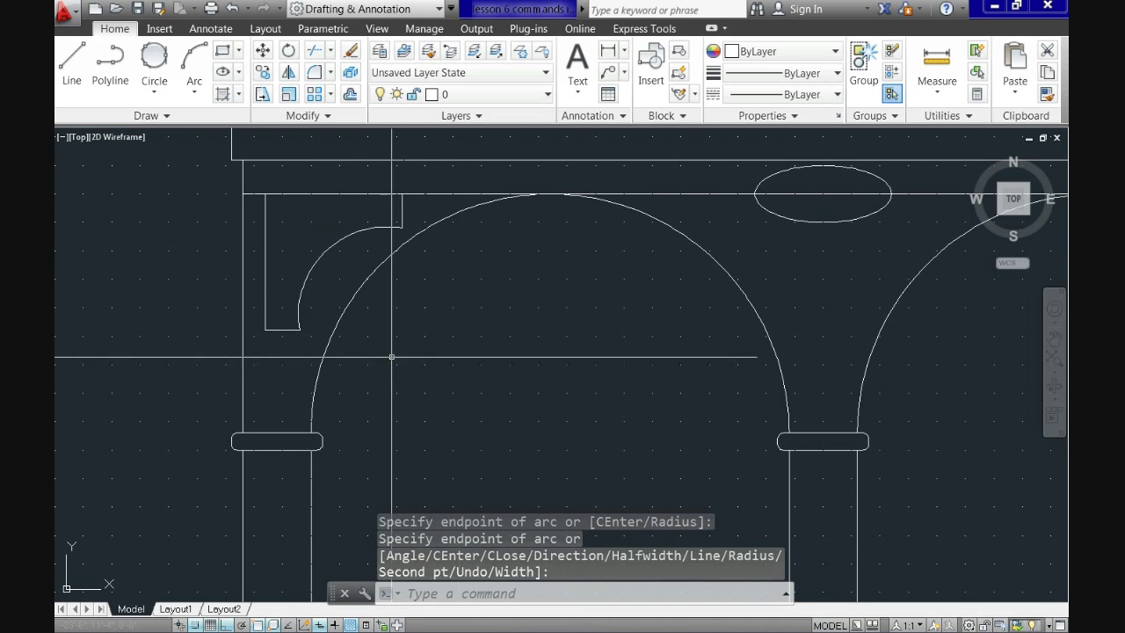
# - Draw a Tan, Tan, Tan circle in the bracket's corner, tangent to its vertical edge, the horizontal line and the curved edge
pyautogui.click(153, 95)
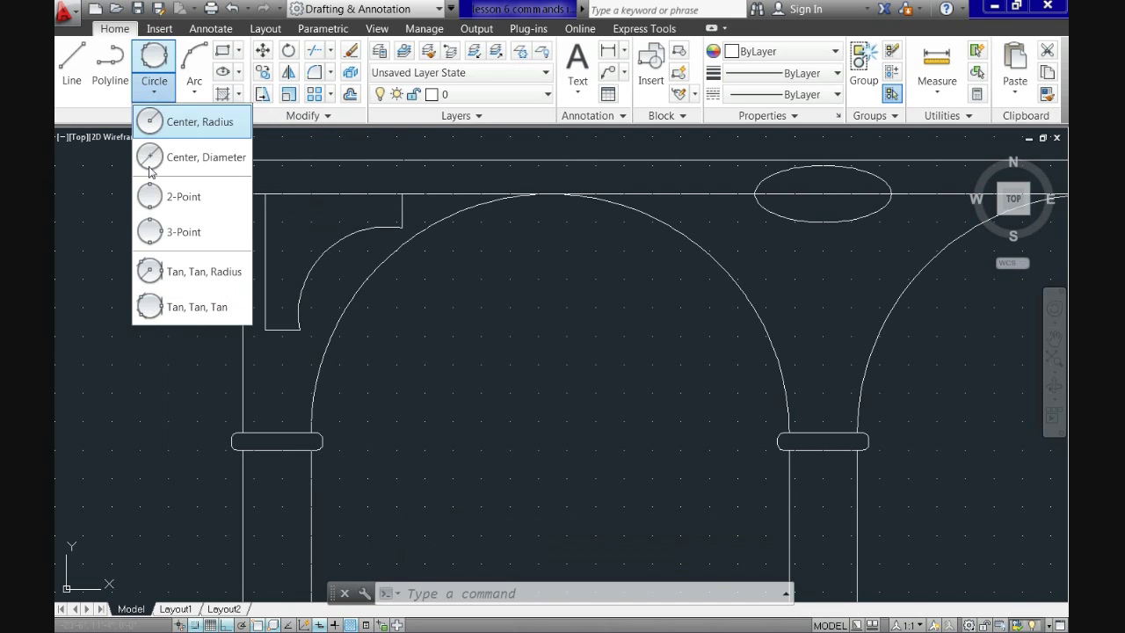
pyautogui.click(158, 310)
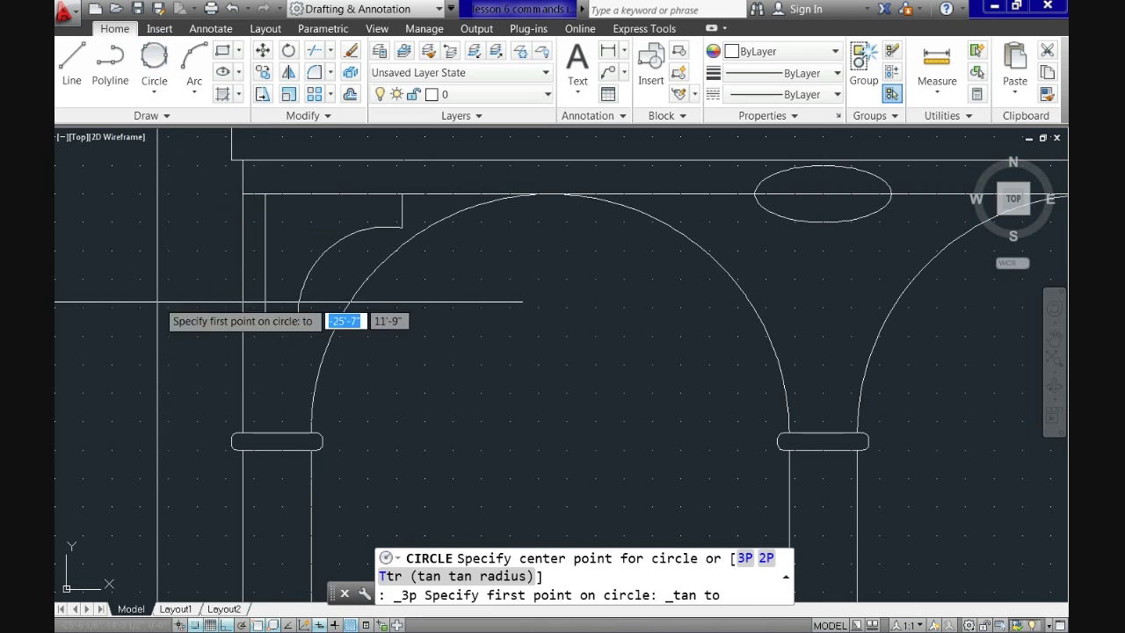
pyautogui.click(265, 215)
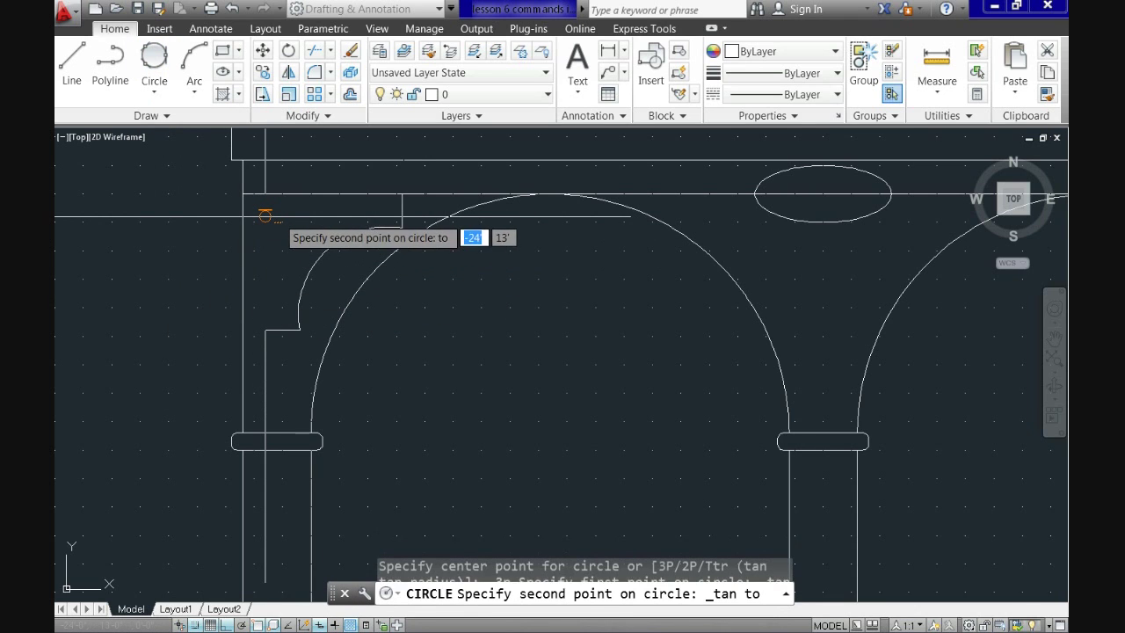
pyautogui.click(311, 192)
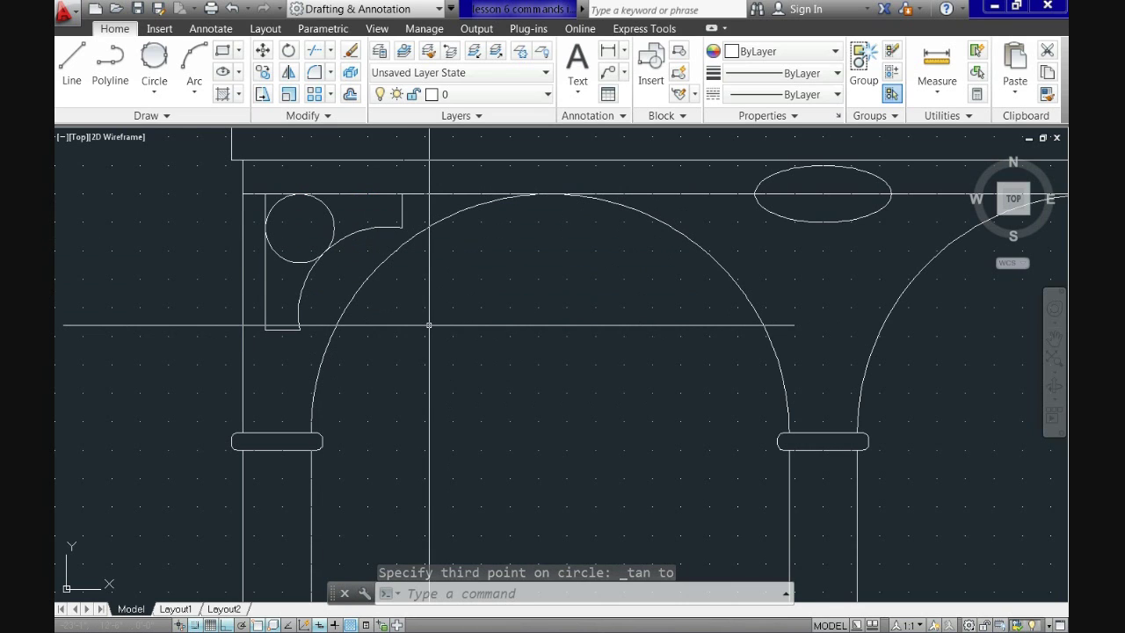
# - Draw a Tan, Tan, Tan circle directly below the corner circle, tangent to it, the bracket's vertical edge and the curved edge
pyautogui.click(155, 103)
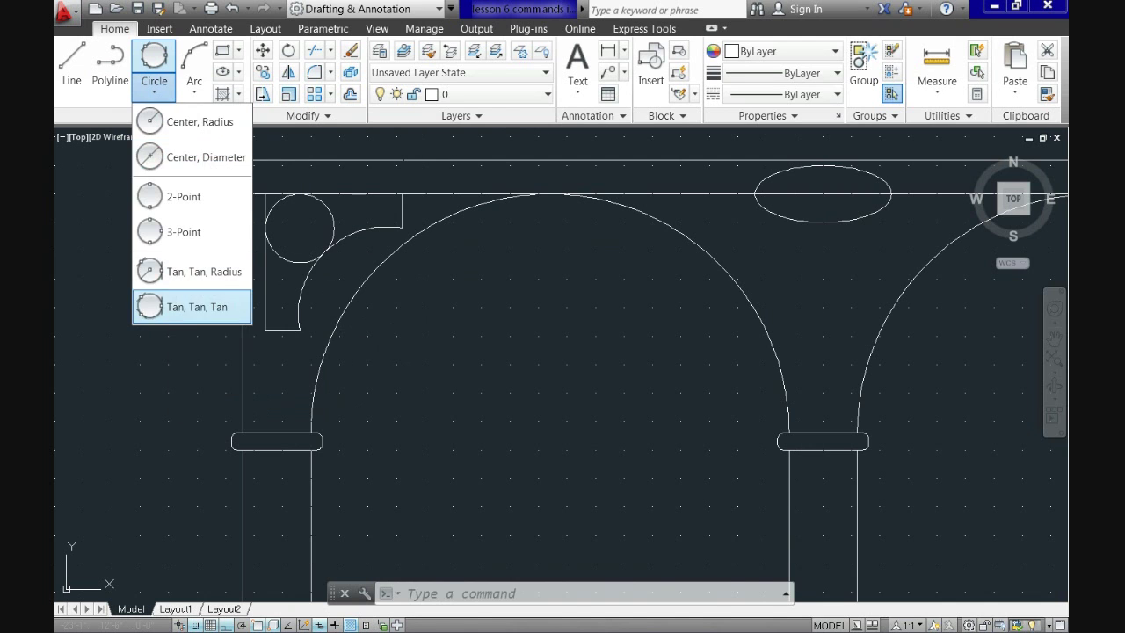
pyautogui.click(172, 310)
pyautogui.scroll(5, 290, 293)
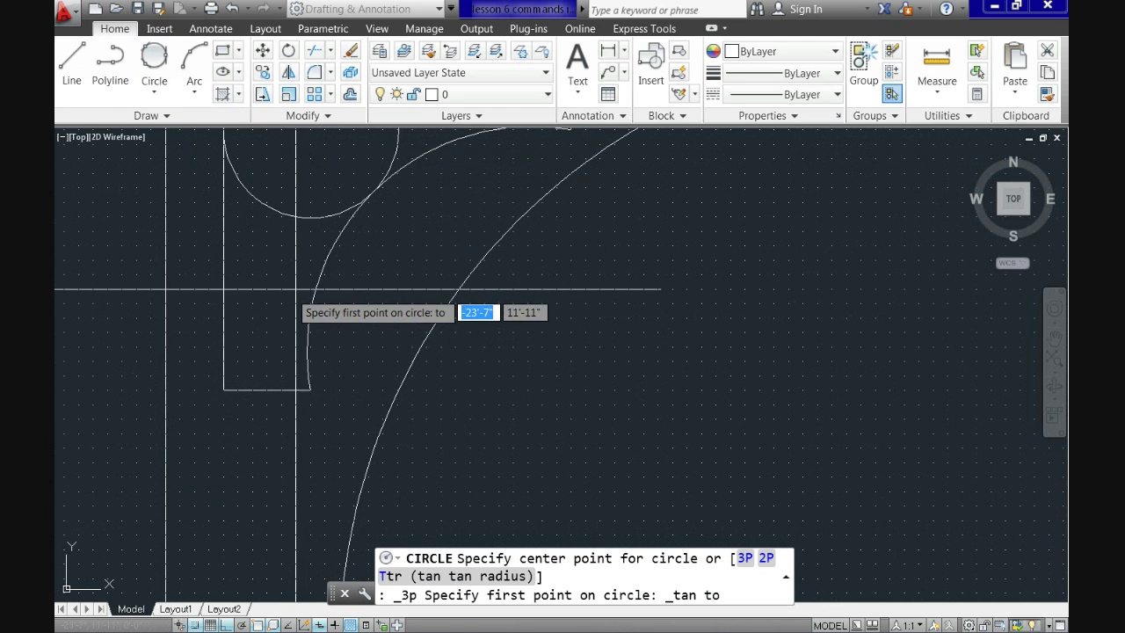
pyautogui.click(284, 213)
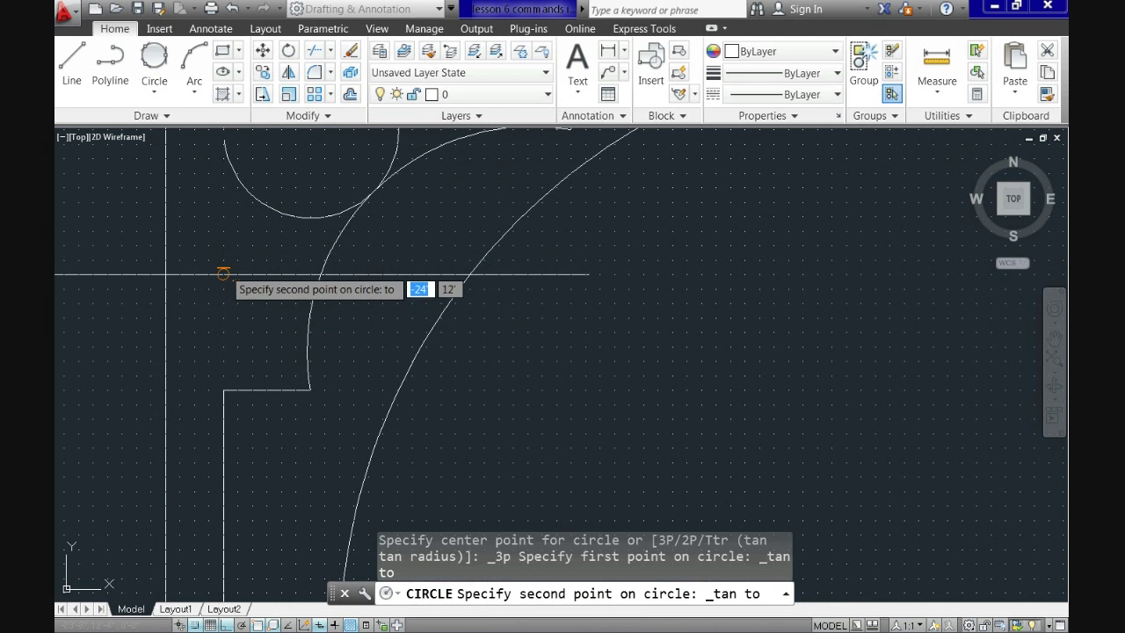
pyautogui.click(223, 274)
pyautogui.click(313, 286)
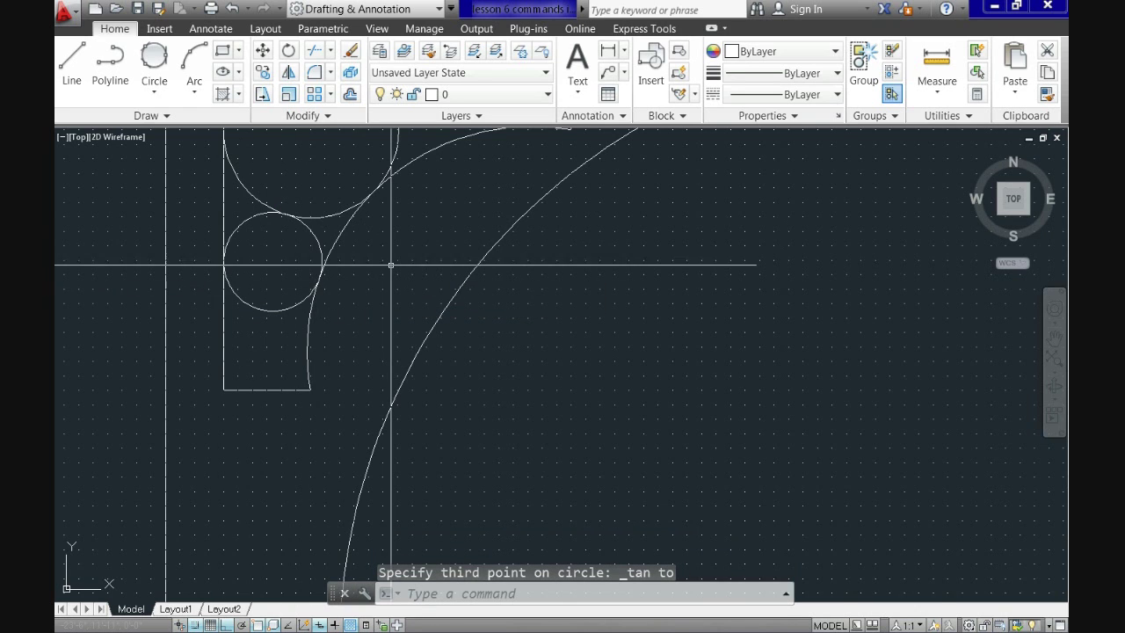
# - Draw a circle beside the large corner circle, tangent to it, the horizontal line and the bracket's curved edge
pyautogui.scroll(-5, 378, 271)
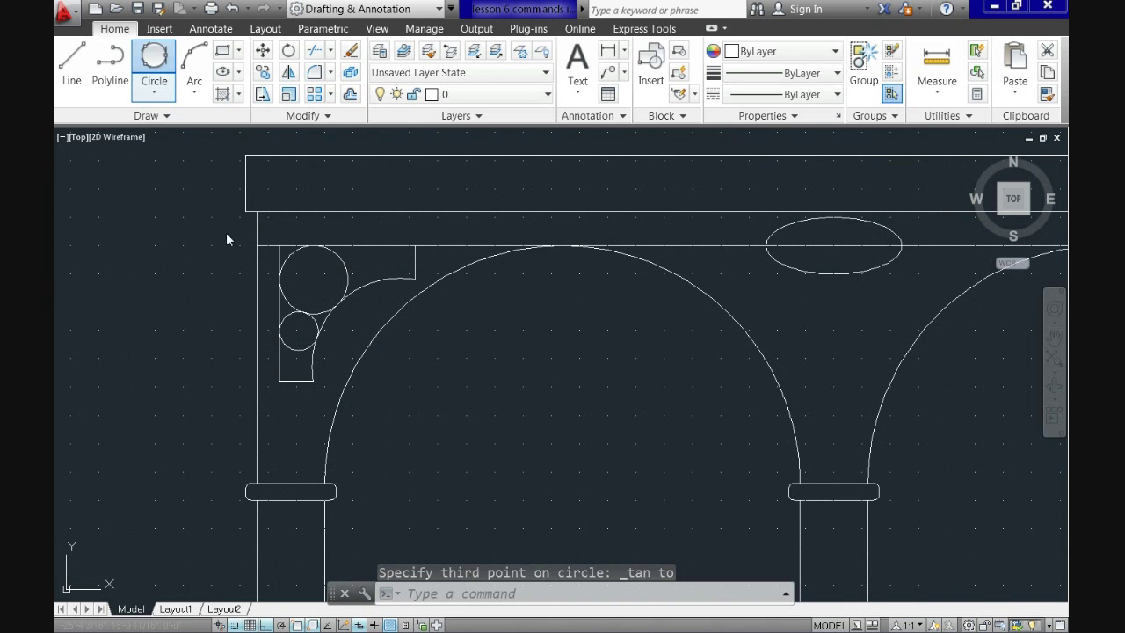
pyautogui.click(347, 265)
pyautogui.click(364, 247)
pyautogui.click(375, 281)
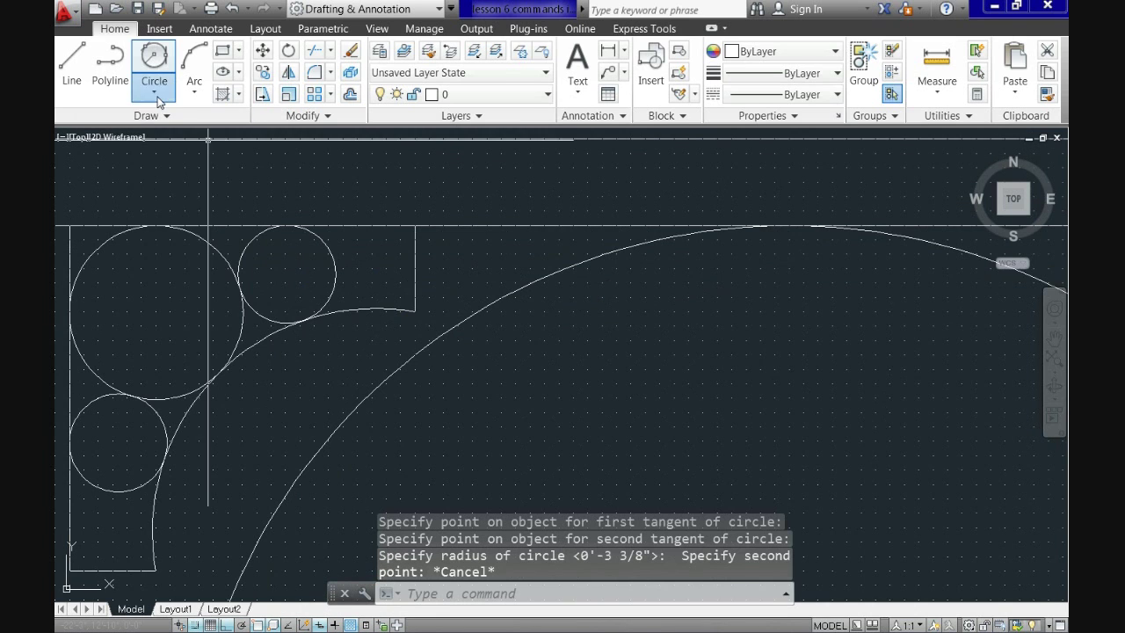
# - Draw a Tan, Tan, Tan circle at the bracket's horizontal tip, tangent to the adjacent circle, the horizontal line and the short end edge
pyautogui.click(153, 91)
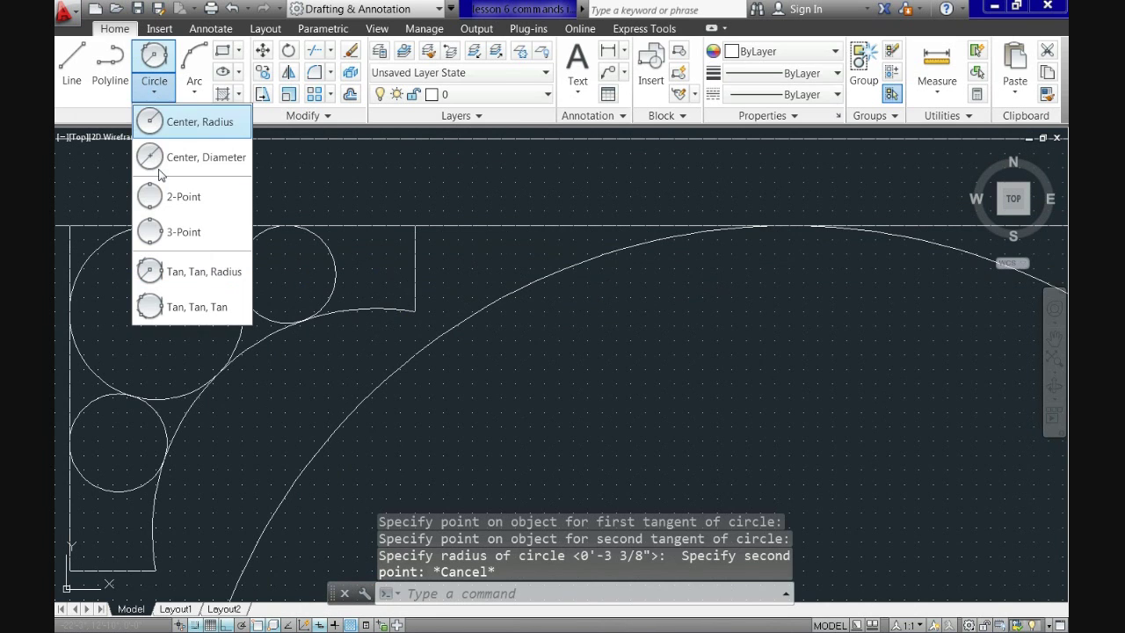
pyautogui.click(179, 308)
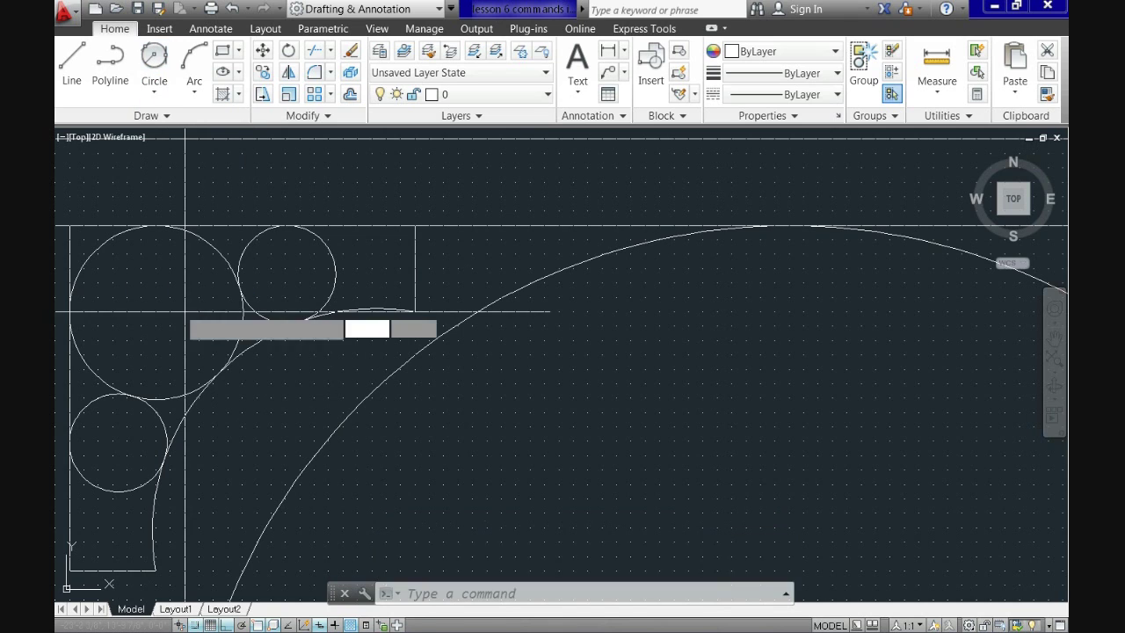
pyautogui.click(333, 256)
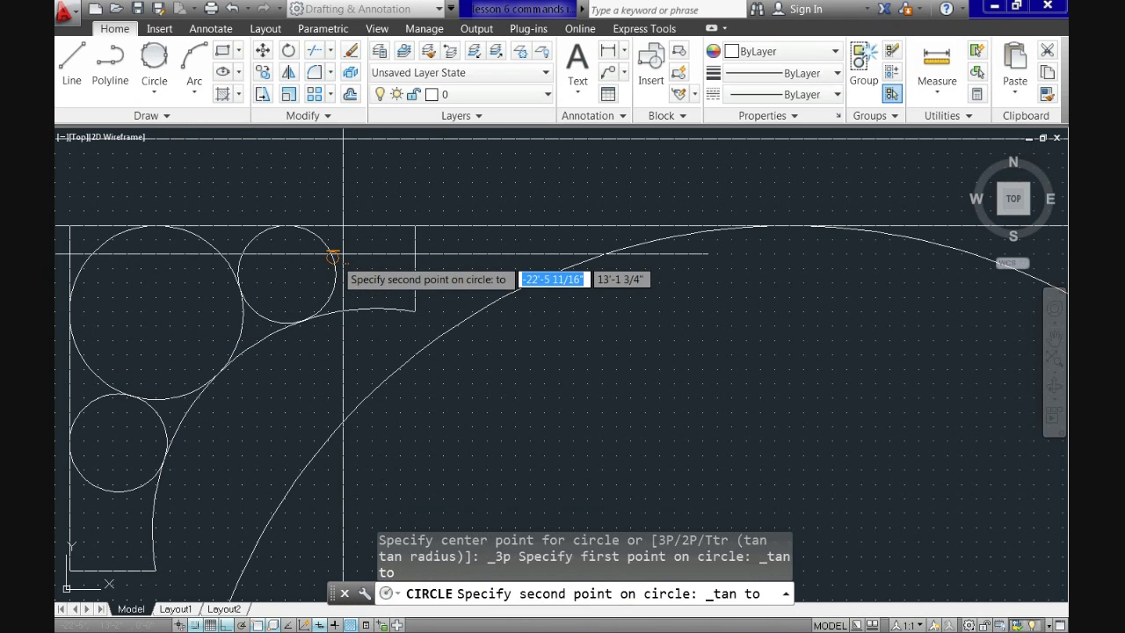
pyautogui.click(358, 223)
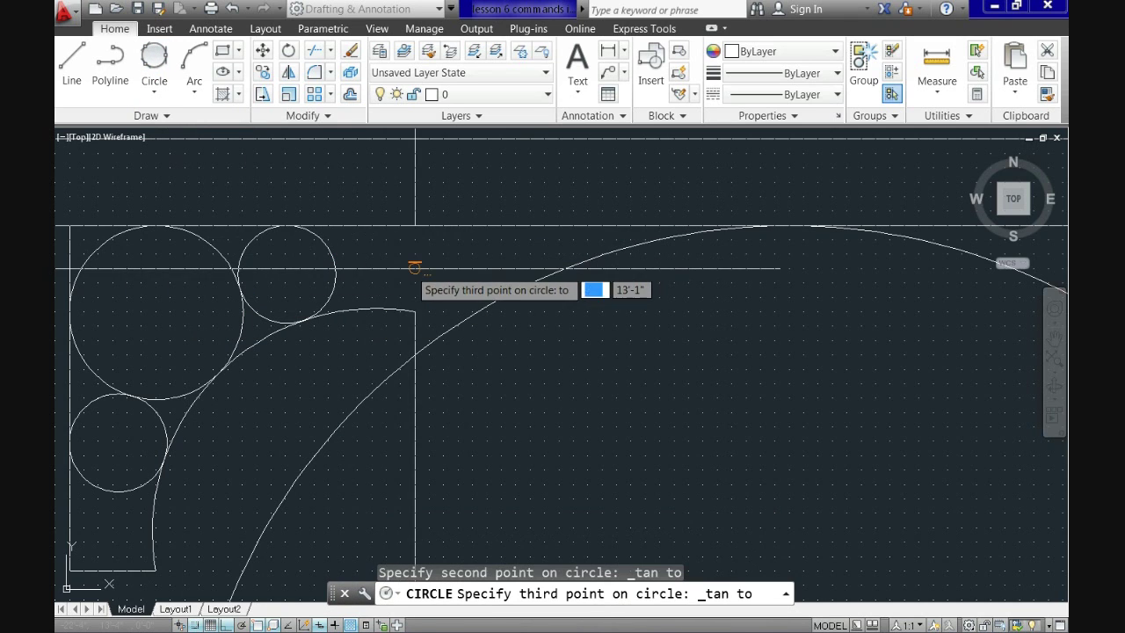
pyautogui.click(415, 268)
pyautogui.scroll(-3, 477, 268)
pyautogui.scroll(3, 316, 353)
# - Draw a circle at the bracket's lower tip, tangent to the circle above it, the vertical edge and the bottom edge
pyautogui.click(154, 92)
pyautogui.click(167, 220)
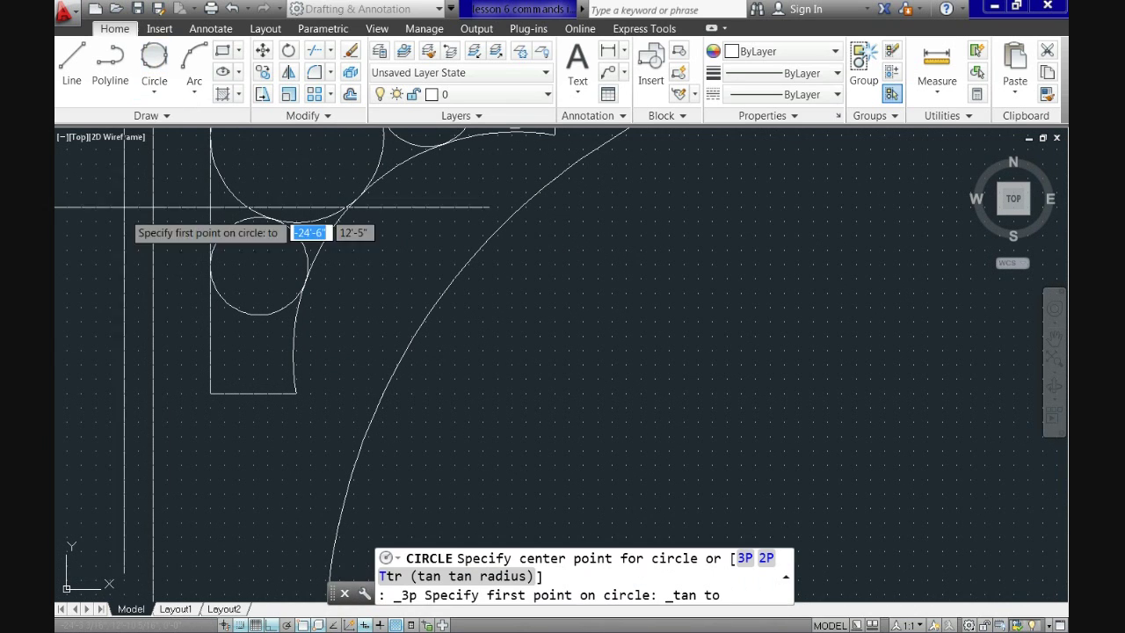
pyautogui.click(242, 312)
pyautogui.click(210, 336)
pyautogui.click(246, 396)
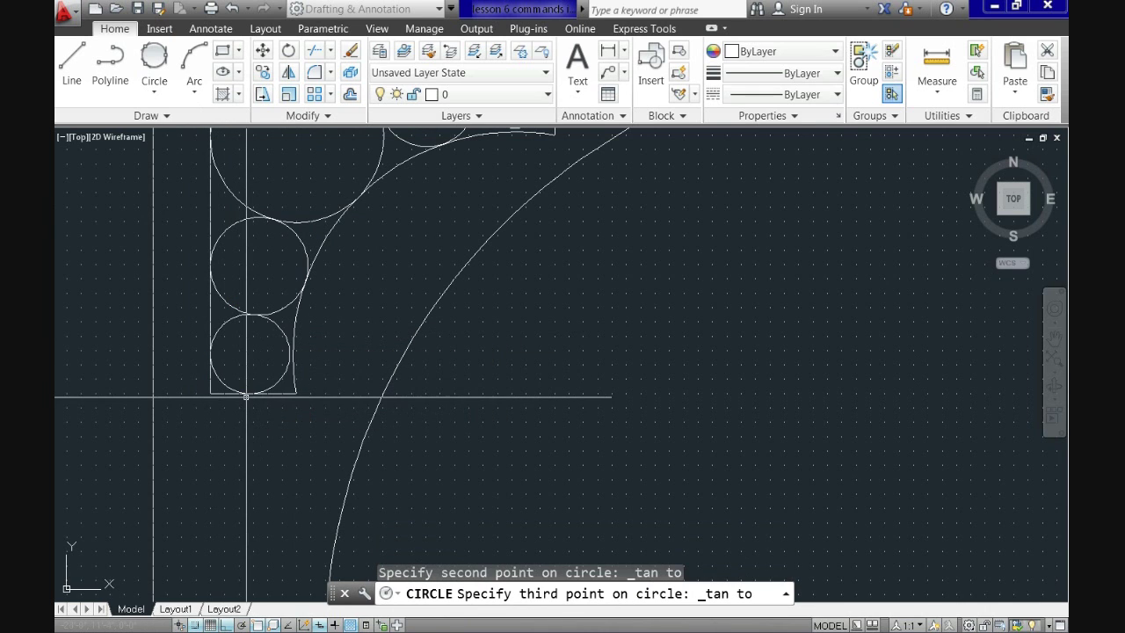
# - Erase the two polylines that form the bracket outline, keeping the five circles
pyautogui.click(343, 354)
pyautogui.moveTo(343, 354); pyautogui.dragTo(266, 405, button='middle')
pyautogui.click(264, 308)
pyautogui.click(238, 304)
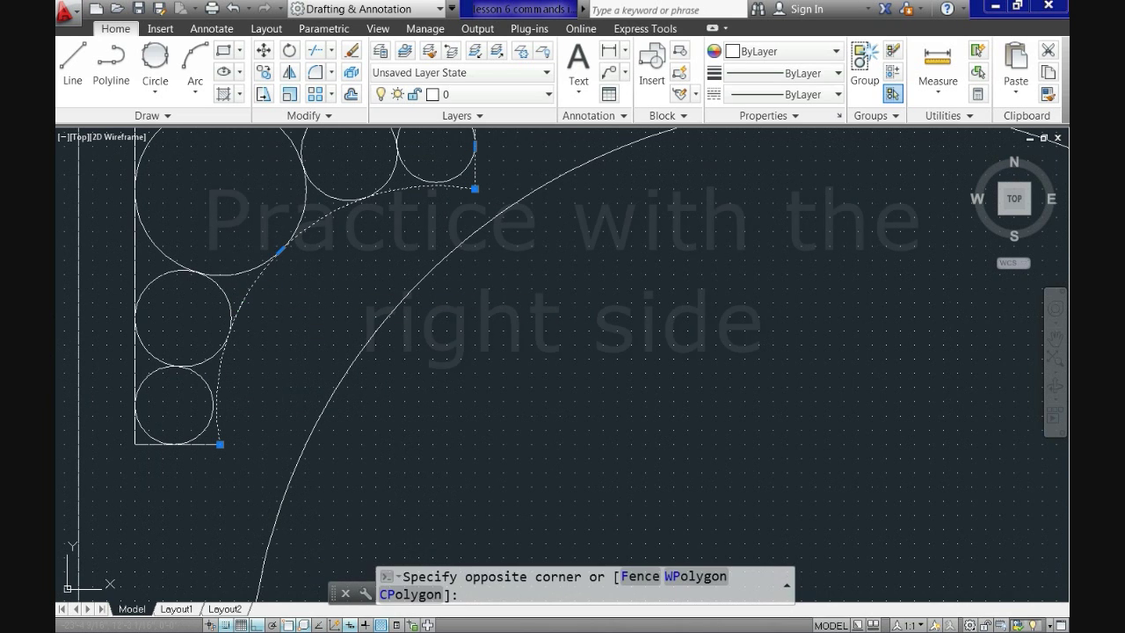
pyautogui.click(123, 262)
pyautogui.press('Delete')
# - Erase the guide polyline that runs horizontally beneath the beam through the ellipse
pyautogui.scroll(-5, 197, 289)
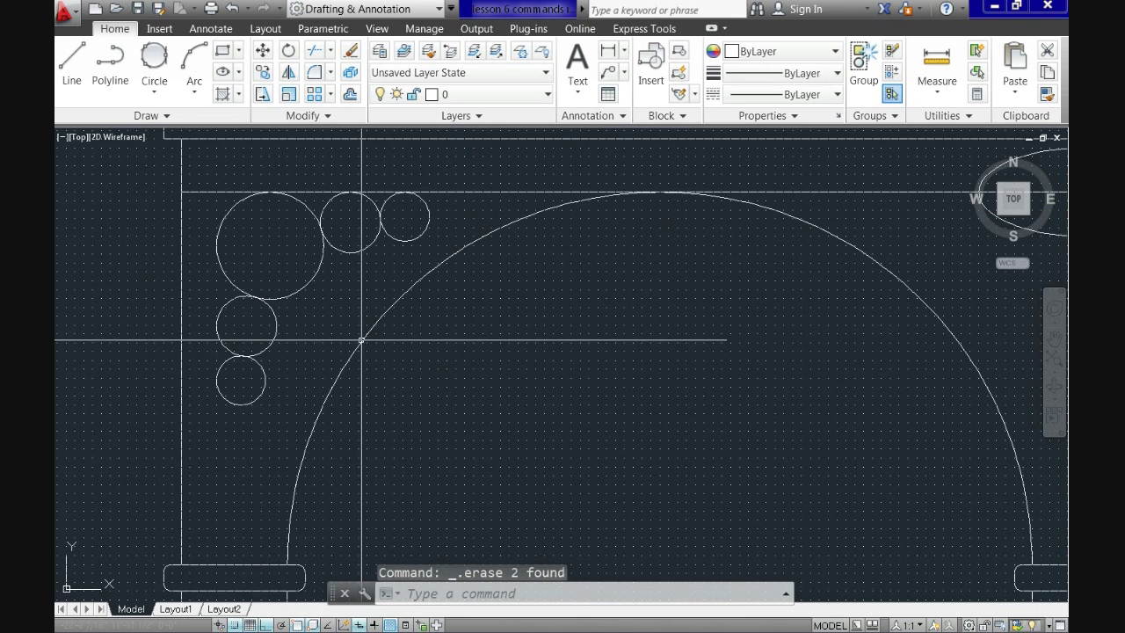
pyautogui.click(615, 261)
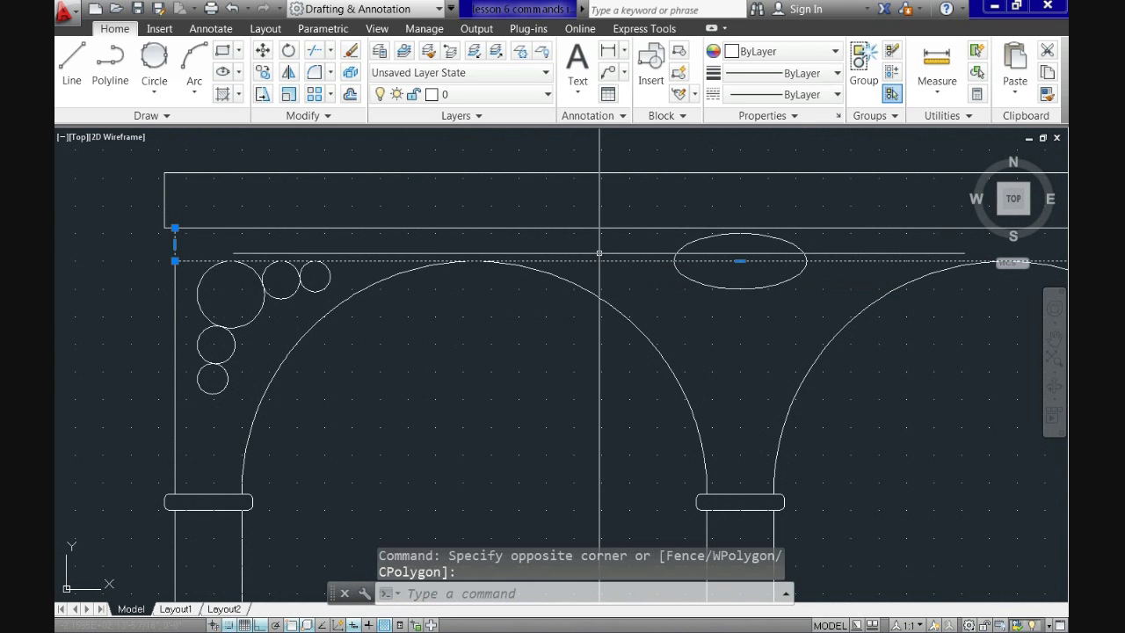
pyautogui.click(728, 353)
pyautogui.press('Delete')
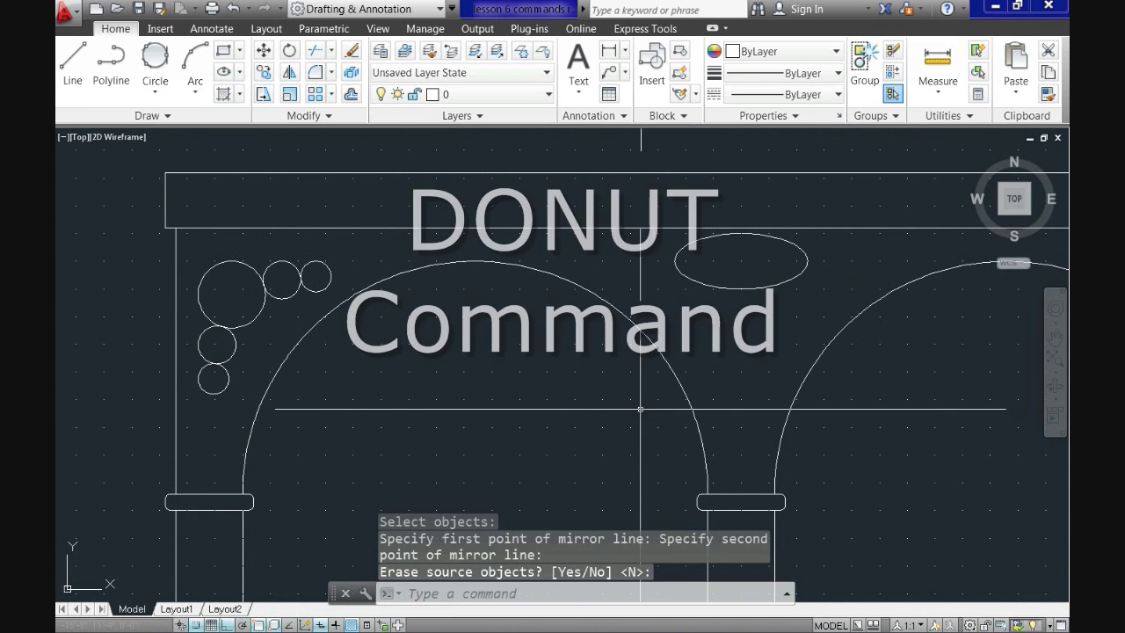
# - Draw a donut with a 1-inch inside diameter and a 2-inch outside diameter at the centre of the ellipse beneath the beam
pyautogui.scroll(-3, 641, 409)
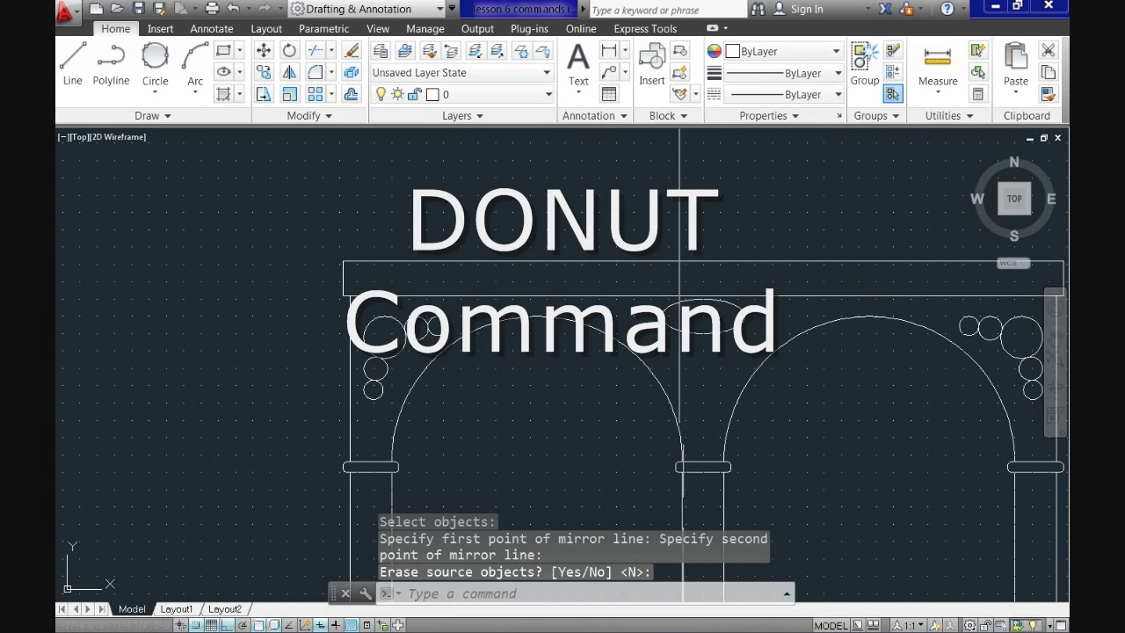
pyautogui.moveTo(726, 434)
pyautogui.mouseDown(button='middle')
pyautogui.moveTo(601, 419)
pyautogui.moveTo(602, 387)
pyautogui.mouseUp(button='middle')
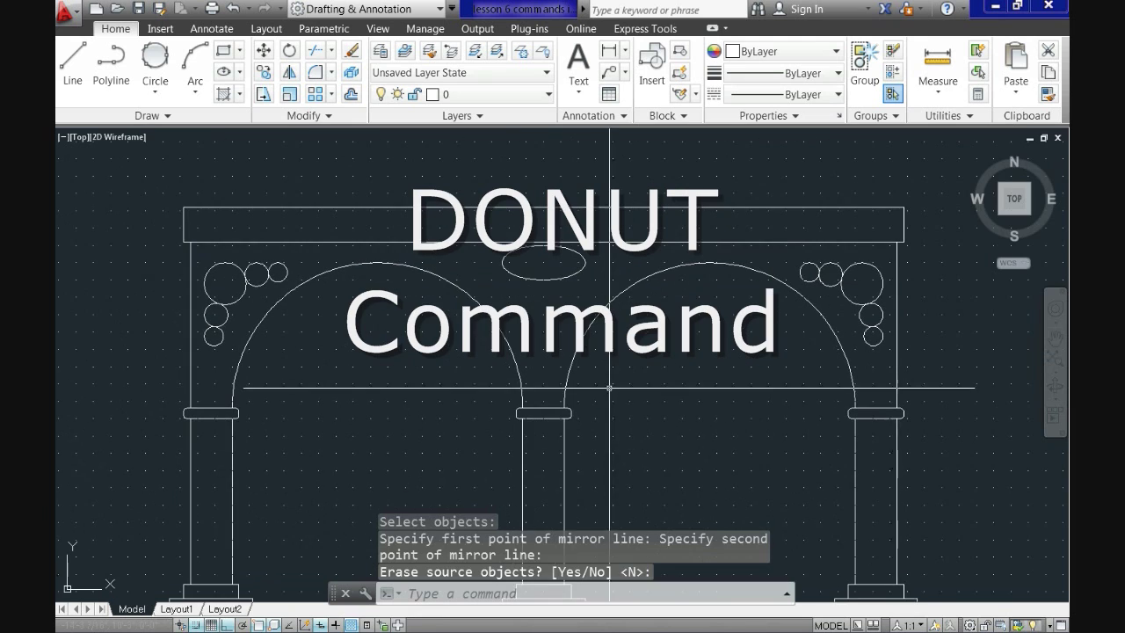
pyautogui.moveTo(625, 431); pyautogui.dragTo(638, 416, button='middle')
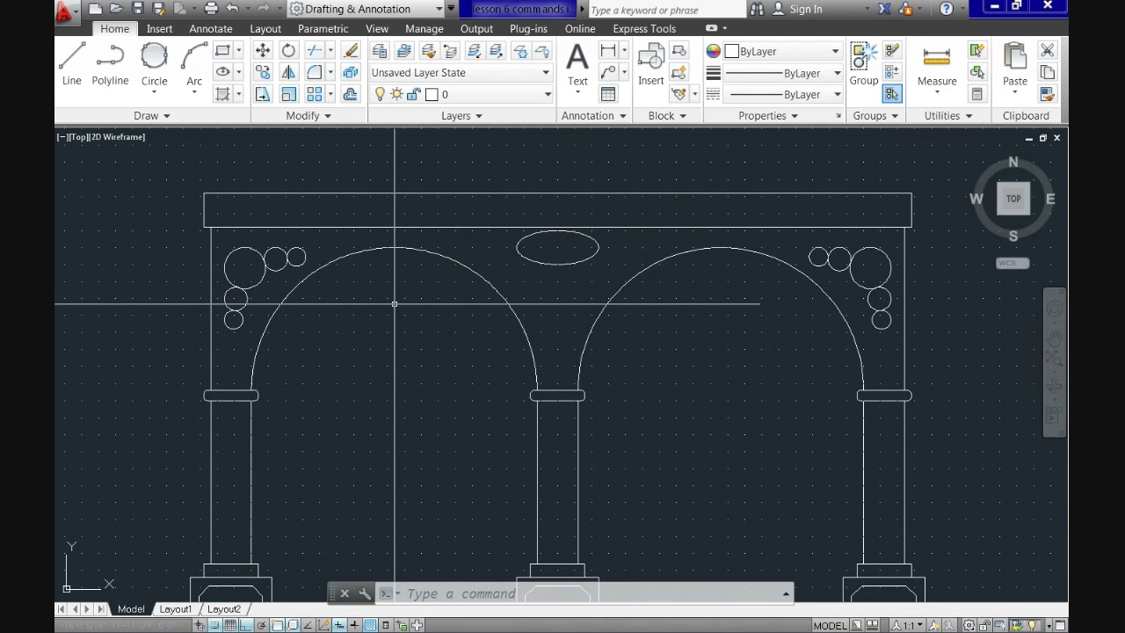
pyautogui.click(167, 118)
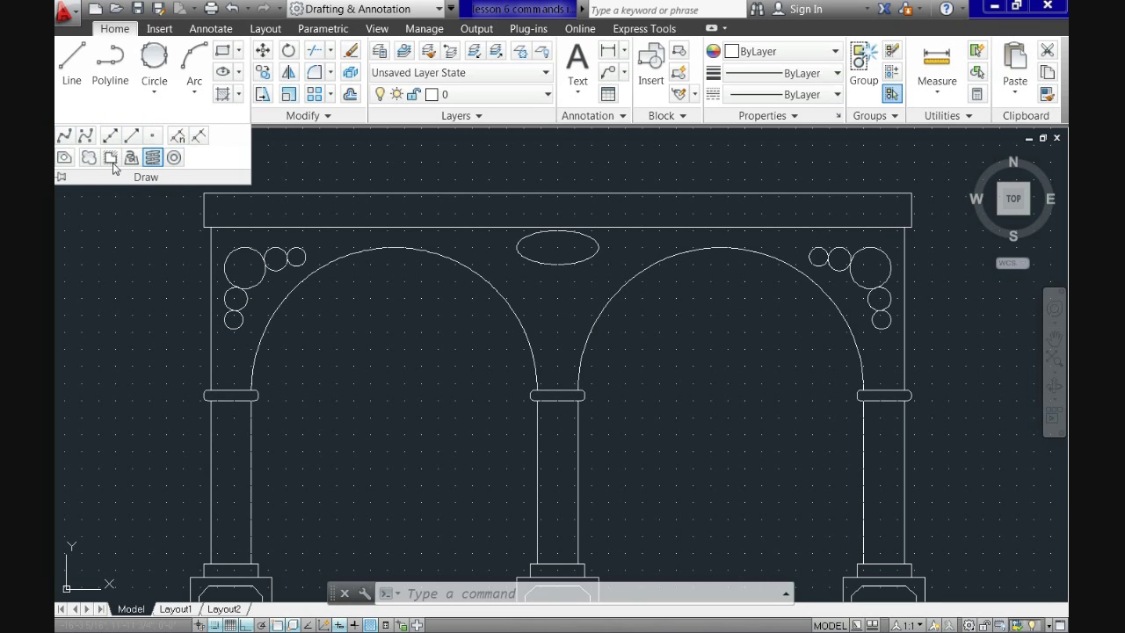
pyautogui.click(174, 158)
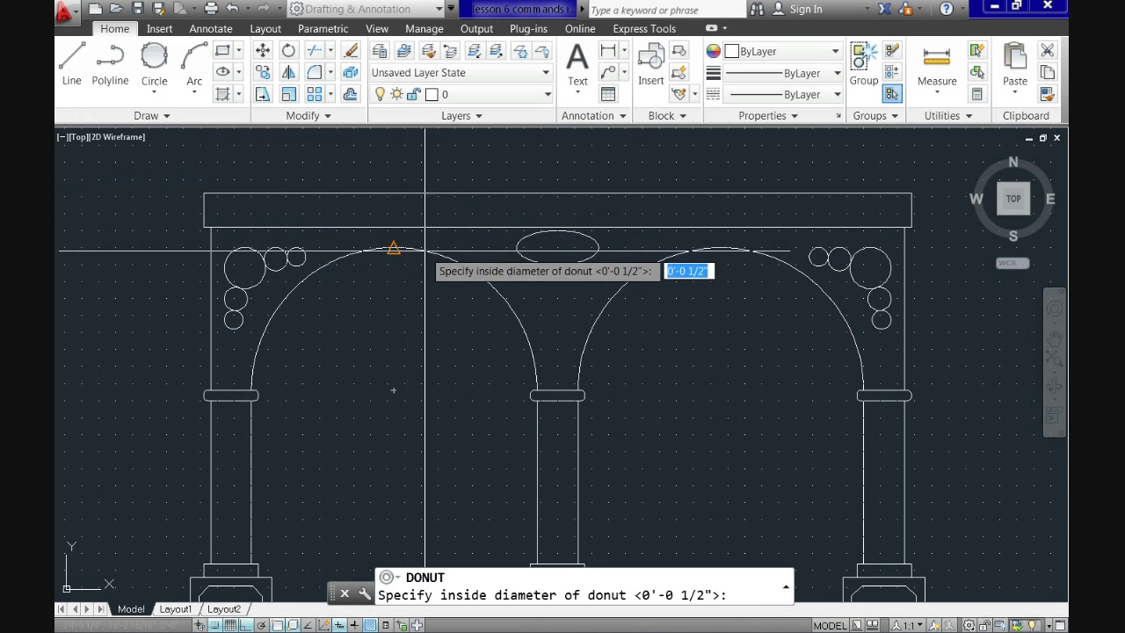
pyautogui.scroll(4, 563, 255)
pyautogui.moveTo(545, 227); pyautogui.dragTo(504, 257, button='middle')
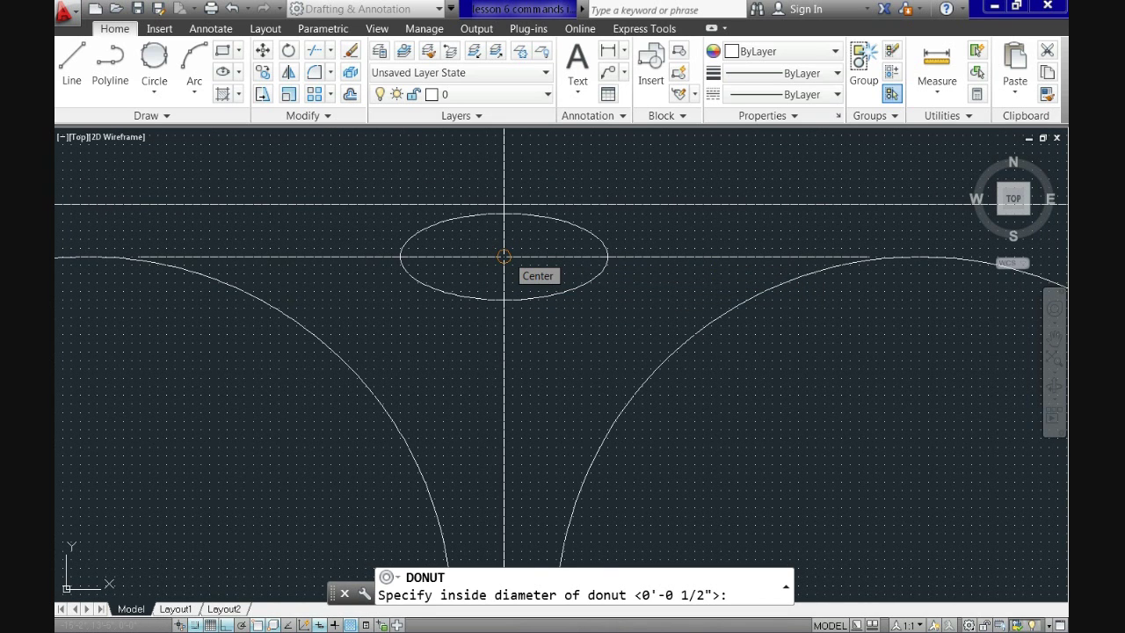
pyautogui.write('1')
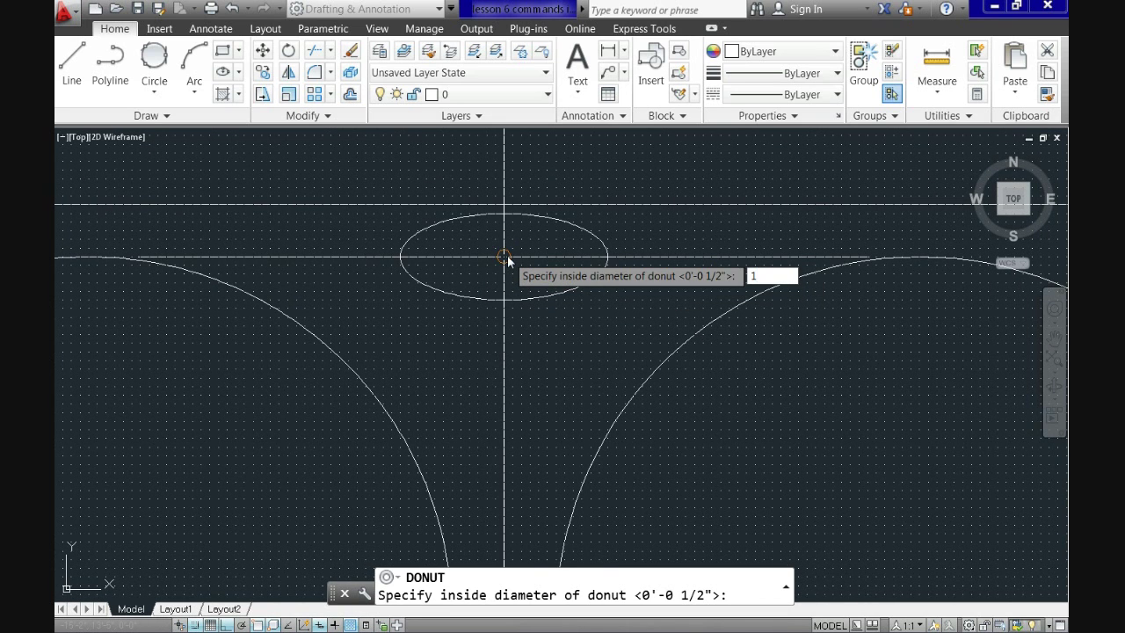
pyautogui.press('Return')
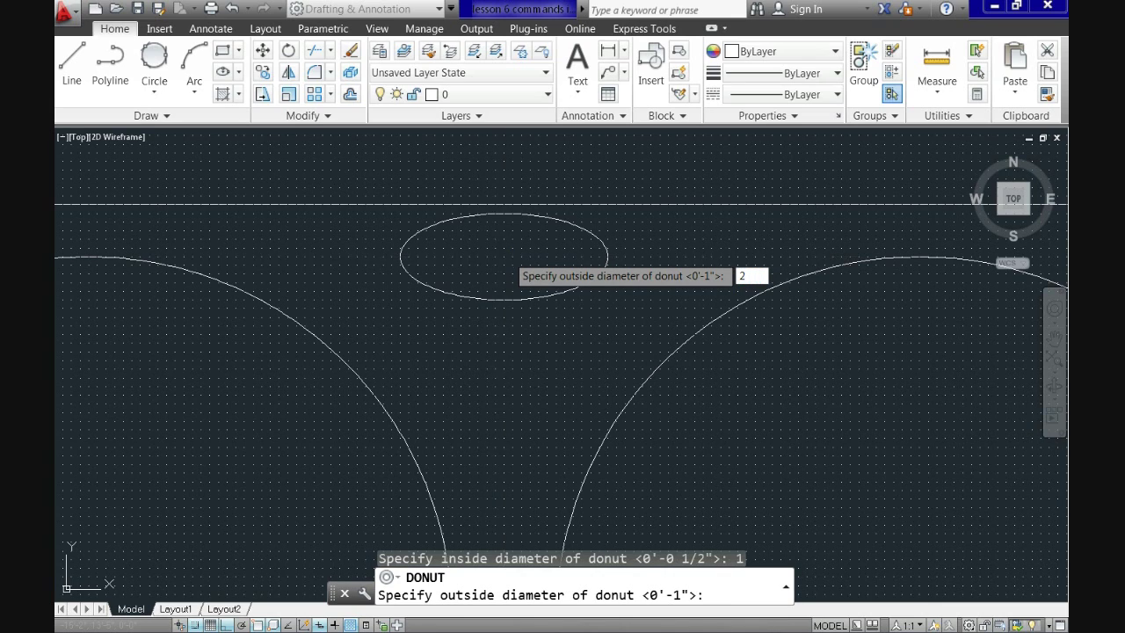
pyautogui.press('Return')
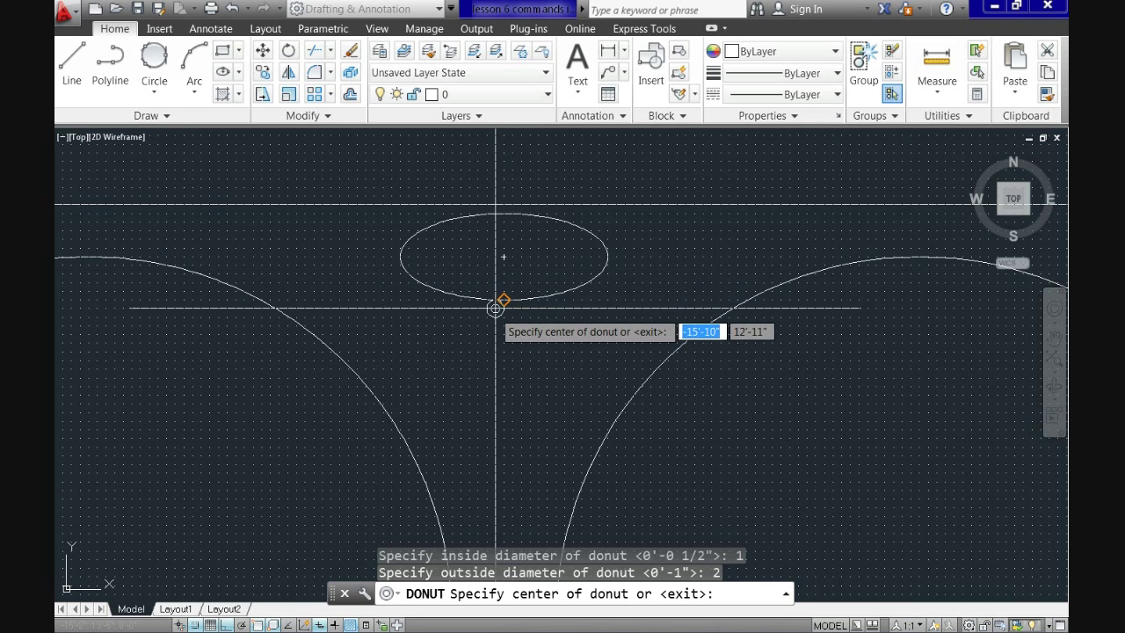
pyautogui.click(504, 255)
pyautogui.press('Escape')
pyautogui.press('Delete')
pyautogui.scroll(2, 475, 221)
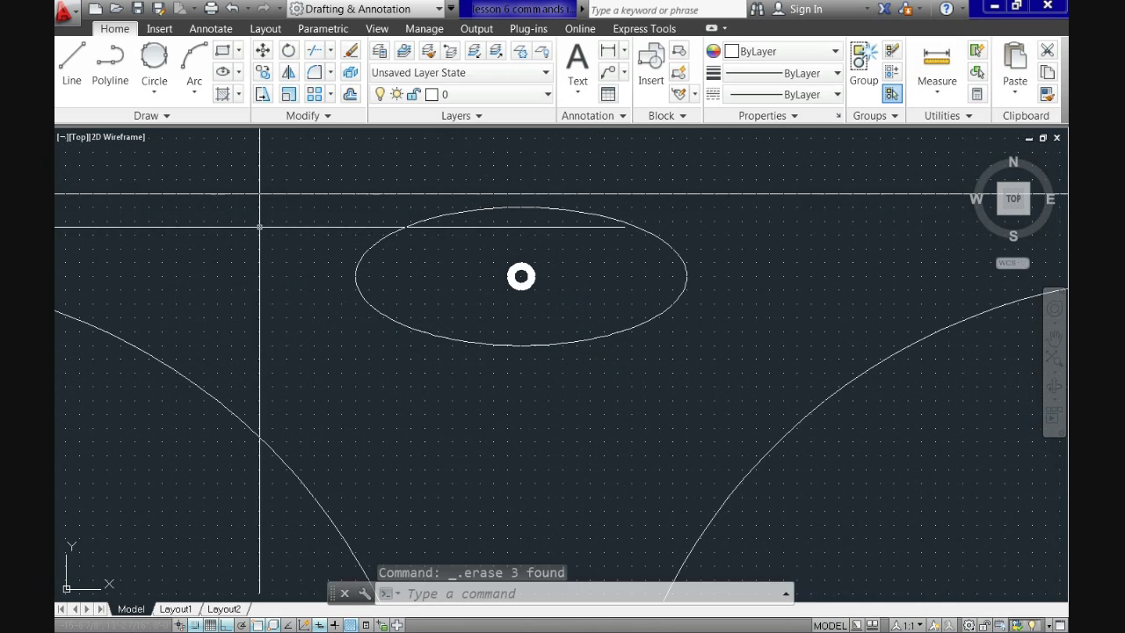
# - Draw a solid donut with inside diameter 0 and outside diameter 2 inches, about 8 inches left of the ellipse's centre on its horizontal axis
pyautogui.click(166, 119)
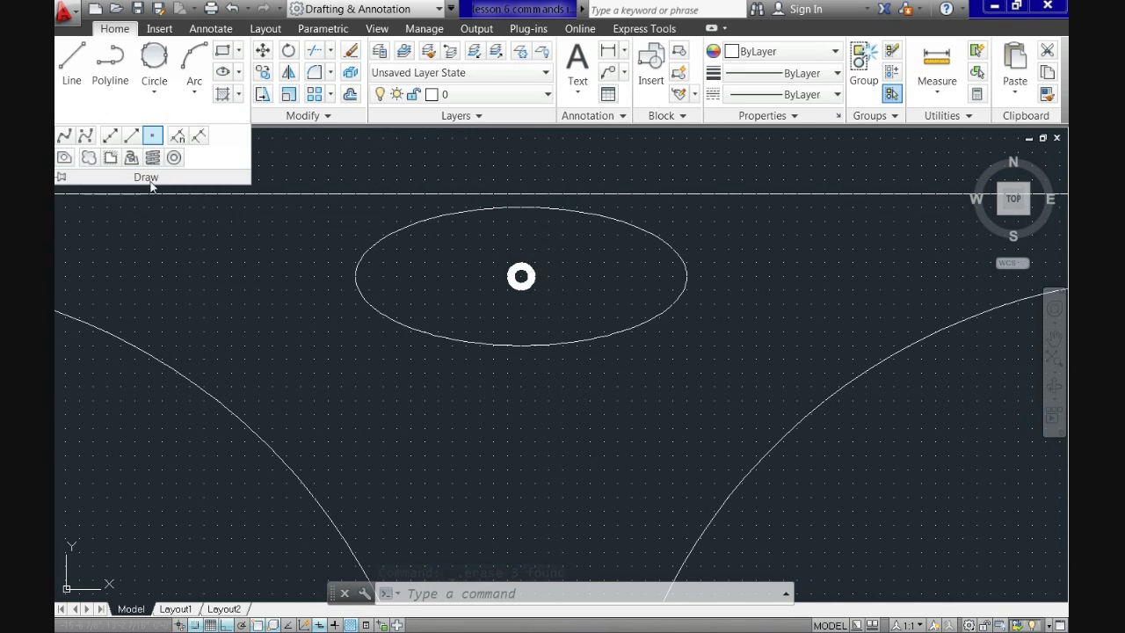
pyautogui.click(173, 160)
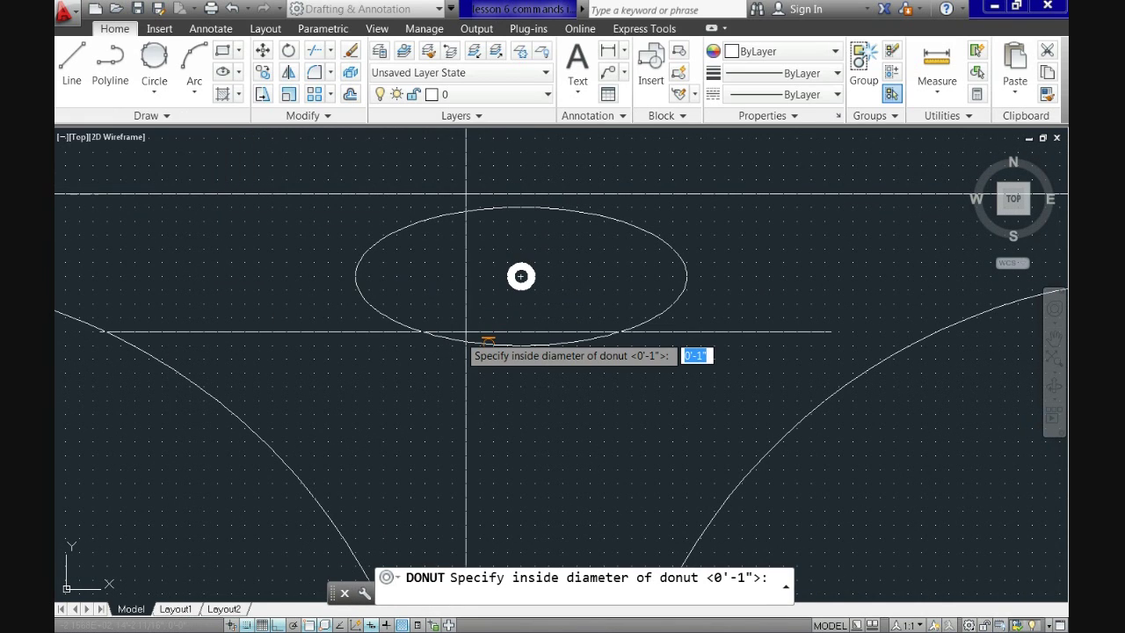
pyautogui.scroll(2, 458, 293)
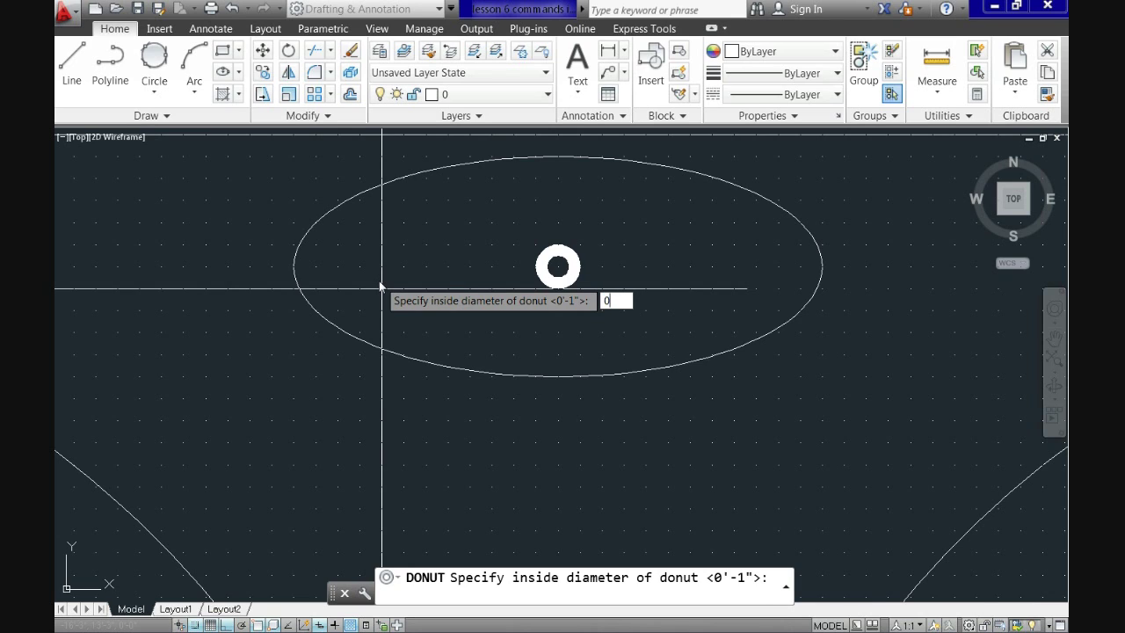
pyautogui.write('0')
pyautogui.press('Return')
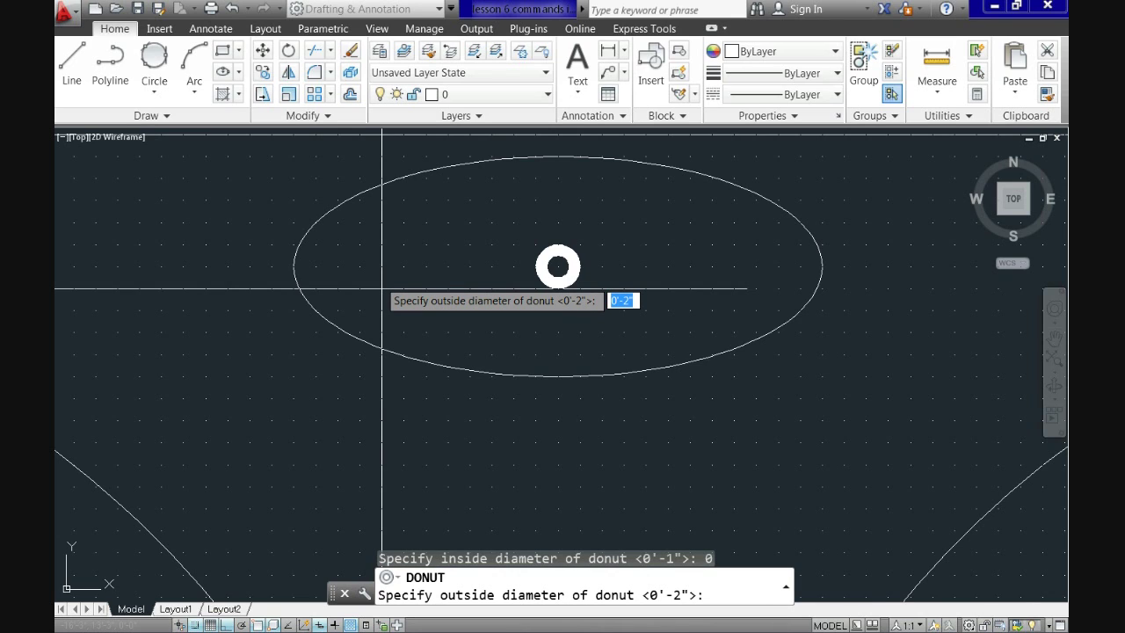
pyautogui.press('Return')
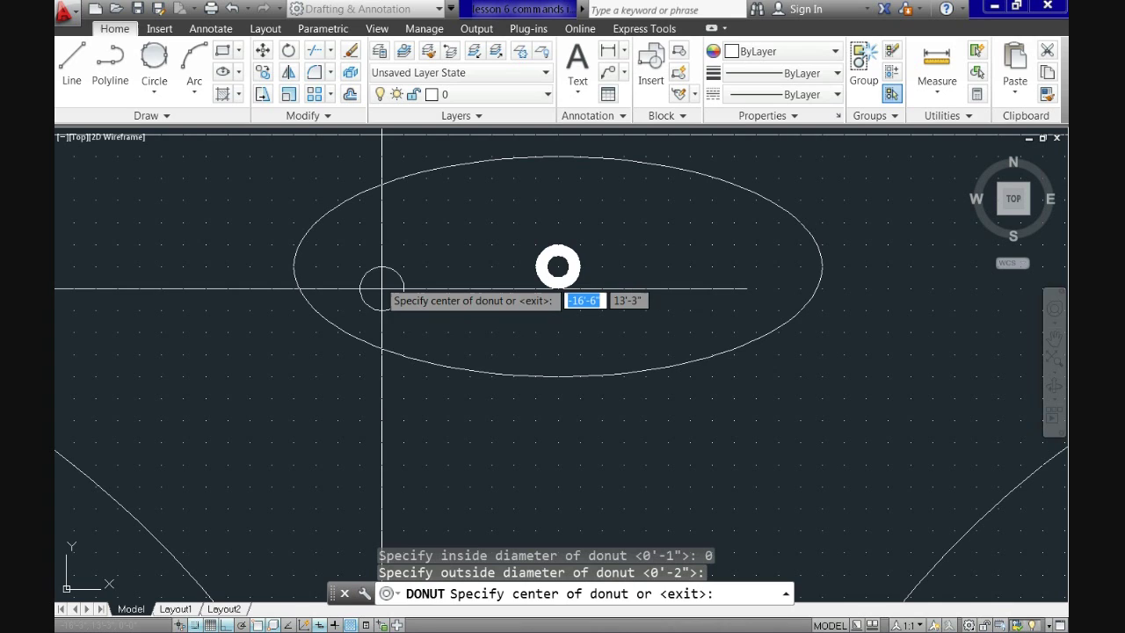
pyautogui.click(558, 267)
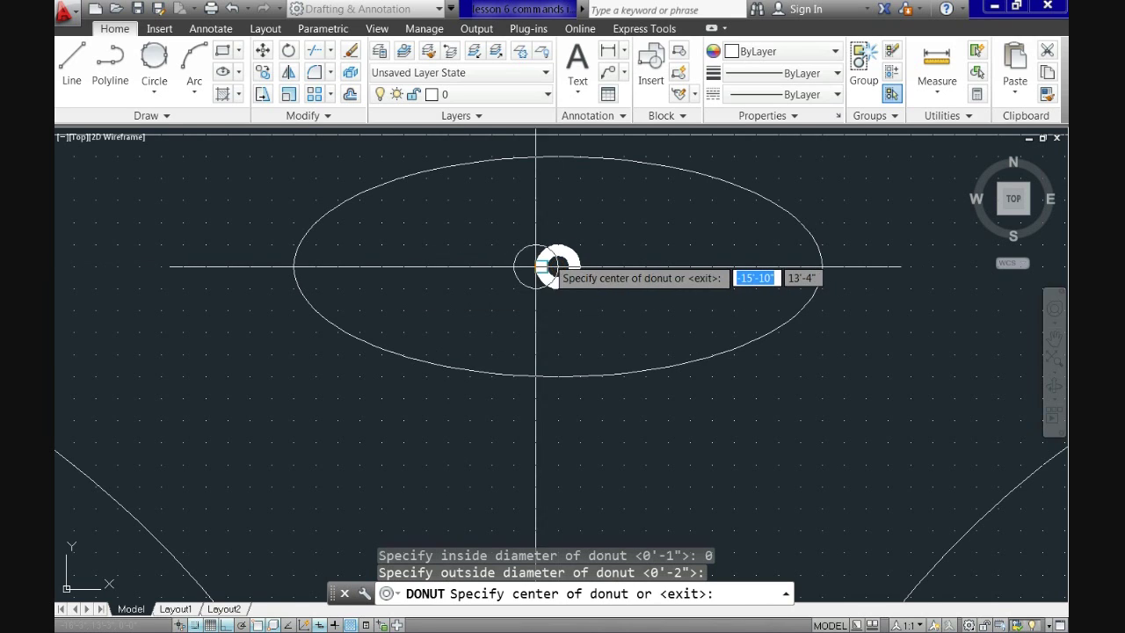
pyautogui.click(382, 266)
pyautogui.press('Return')
pyautogui.moveTo(517, 359)
pyautogui.mouseDown(button='middle')
pyautogui.moveTo(502, 293)
pyautogui.moveTo(473, 307)
pyautogui.mouseUp(button='middle')
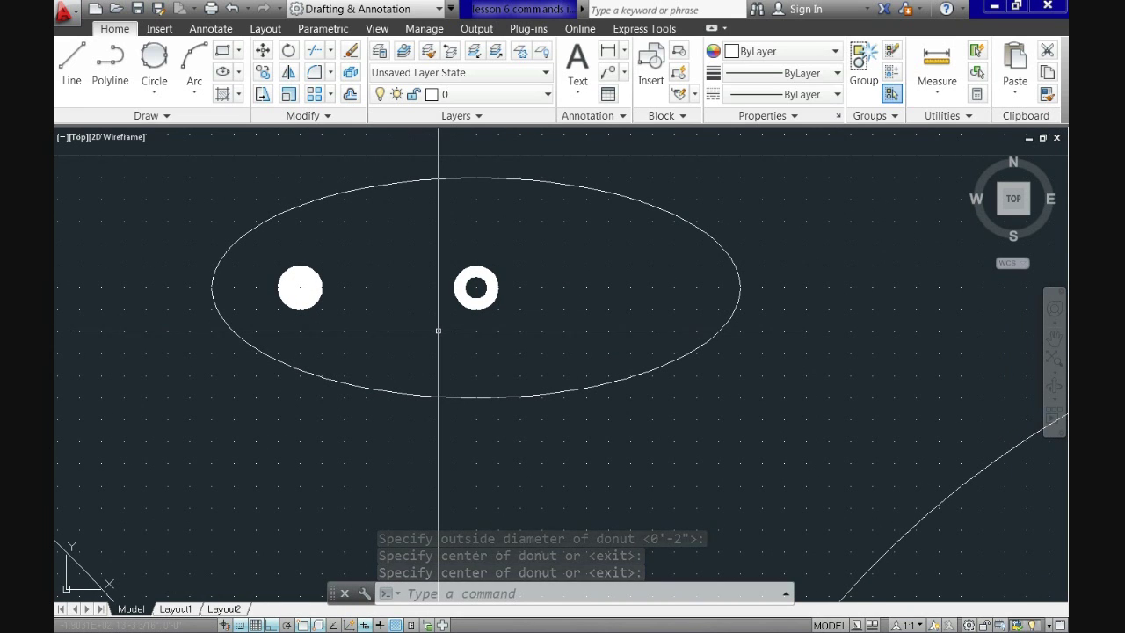
# - Draw a matching solid donut, inside diameter 0 and outside diameter 2 inches, about 8 inches right of the ellipse's centre on its horizontal axis
pyautogui.press('Return')
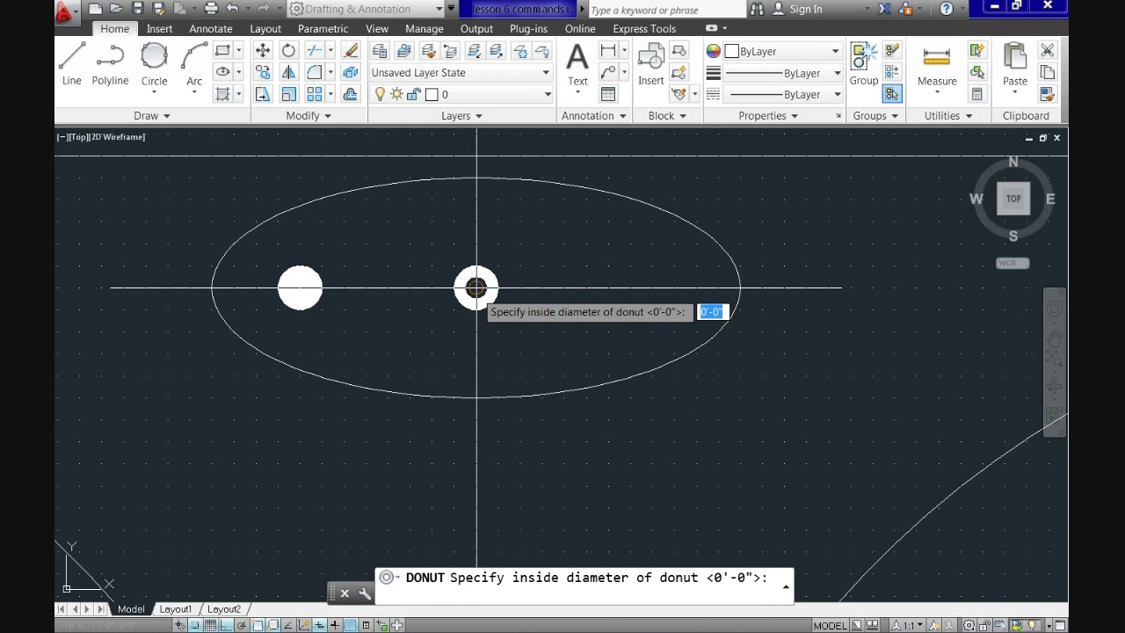
pyautogui.press('Return')
pyautogui.press('Return')
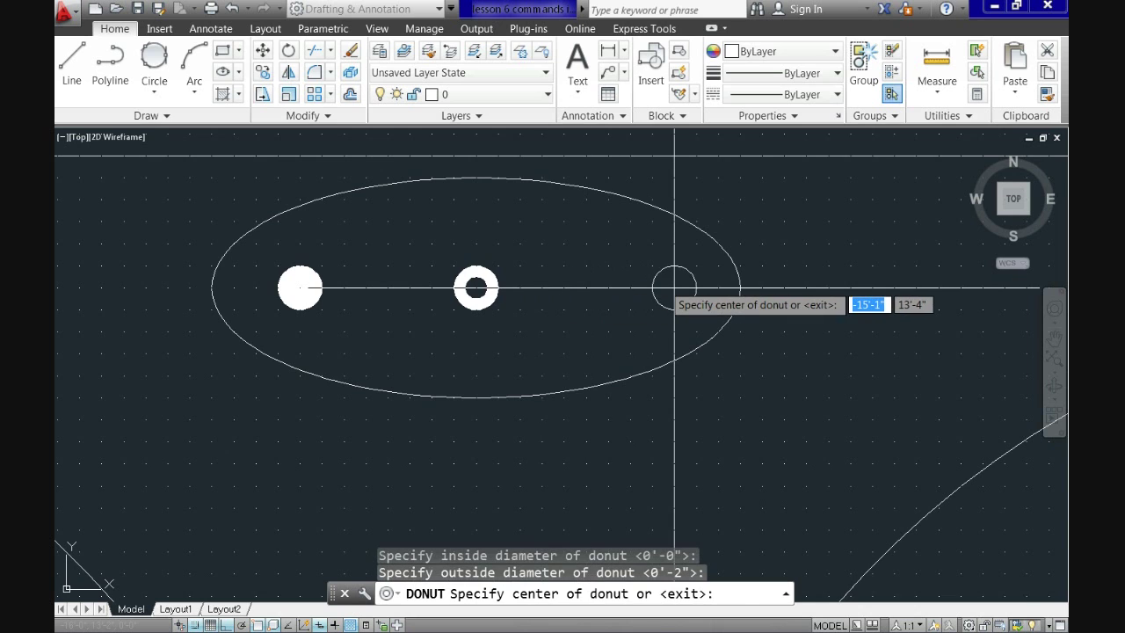
pyautogui.click(652, 288)
pyautogui.press('Return')
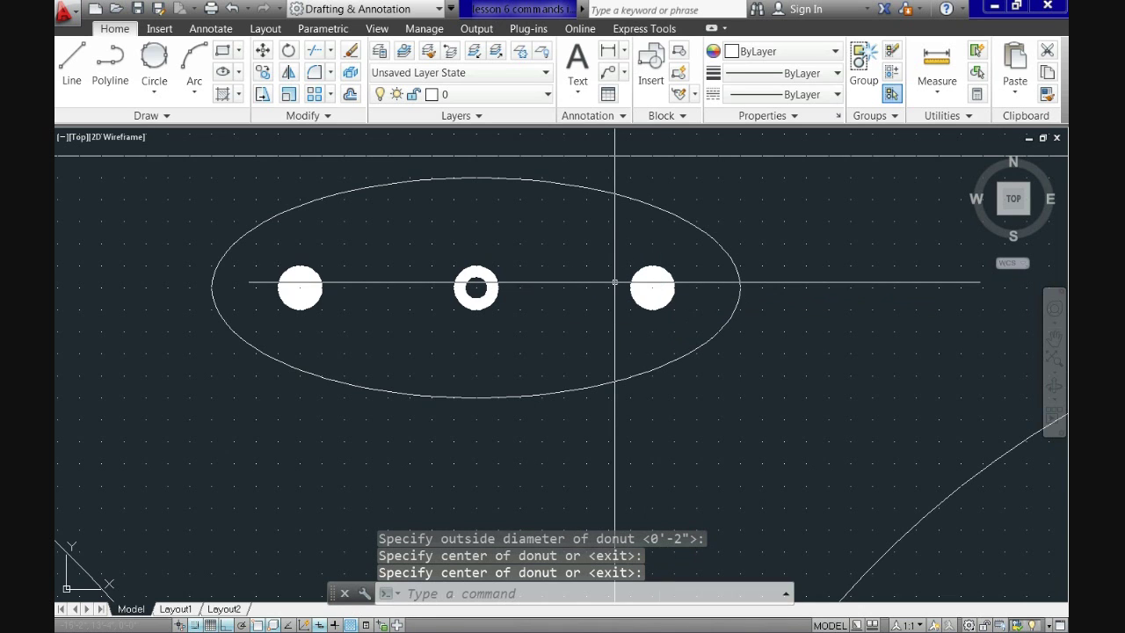
pyautogui.scroll(-2, 620, 281)
pyautogui.moveTo(563, 321); pyautogui.dragTo(515, 357, button='middle')
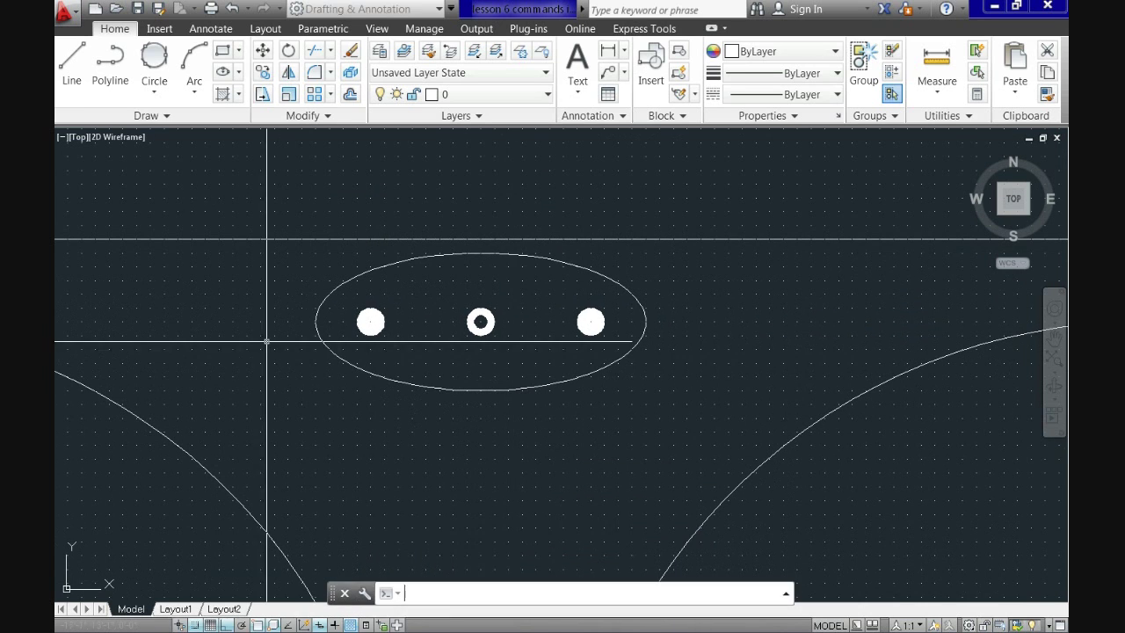
pyautogui.press('Return')
pyautogui.press('Escape')
pyautogui.scroll(-2, 545, 478)
pyautogui.moveTo(545, 477); pyautogui.dragTo(500, 354, button='middle')
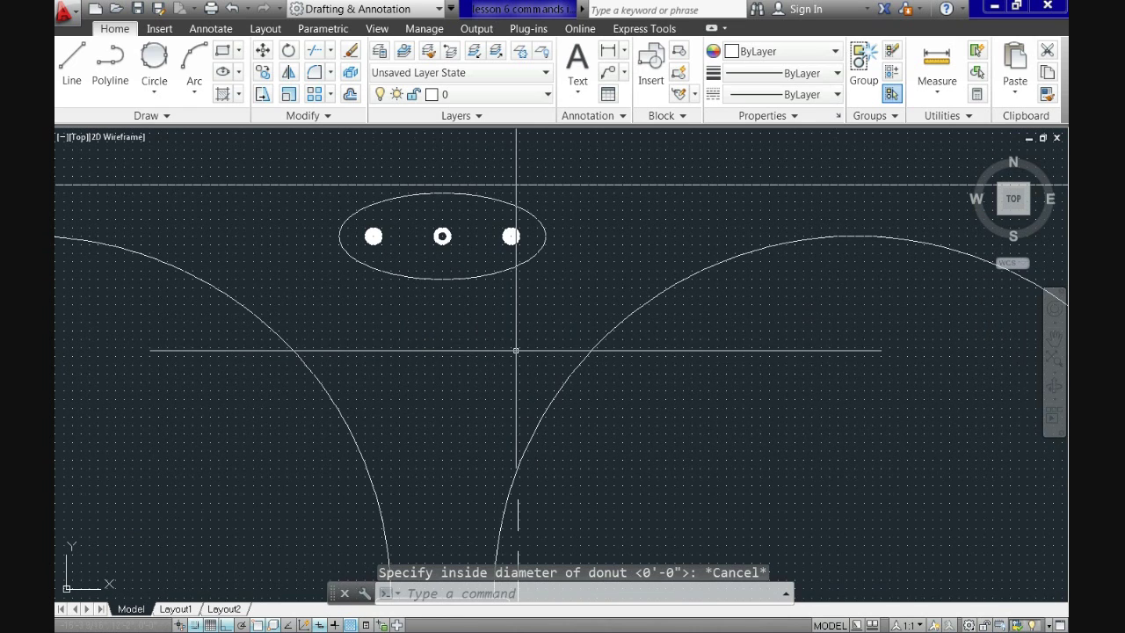
pyautogui.scroll(-2, 554, 351)
pyautogui.scroll(-3, 519, 345)
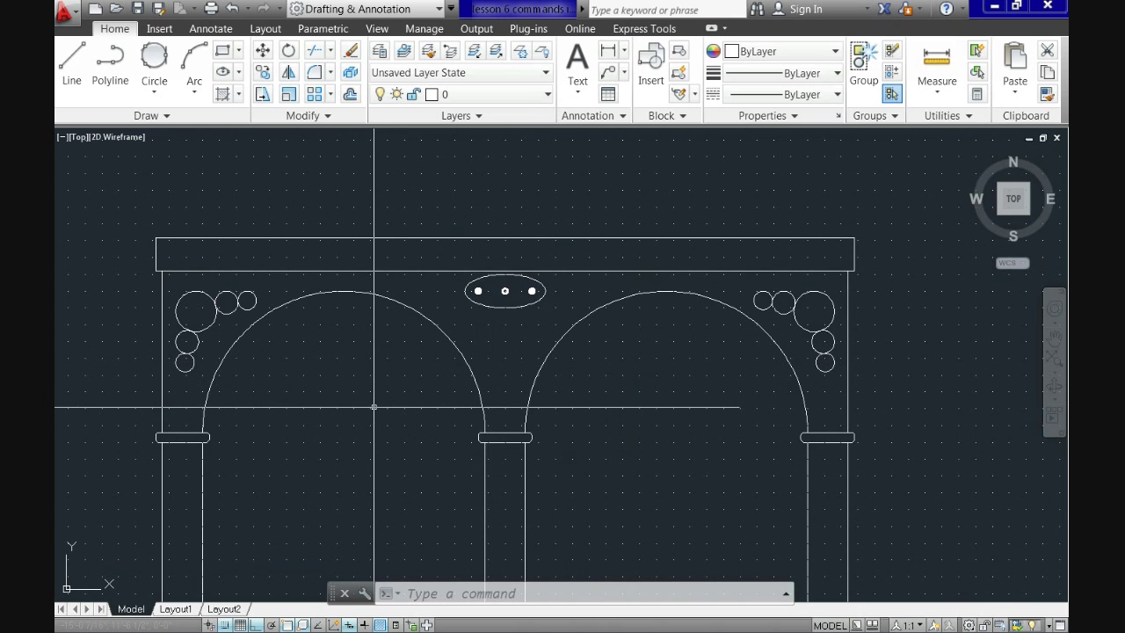
pyautogui.moveTo(445, 478); pyautogui.dragTo(482, 373, button='middle')
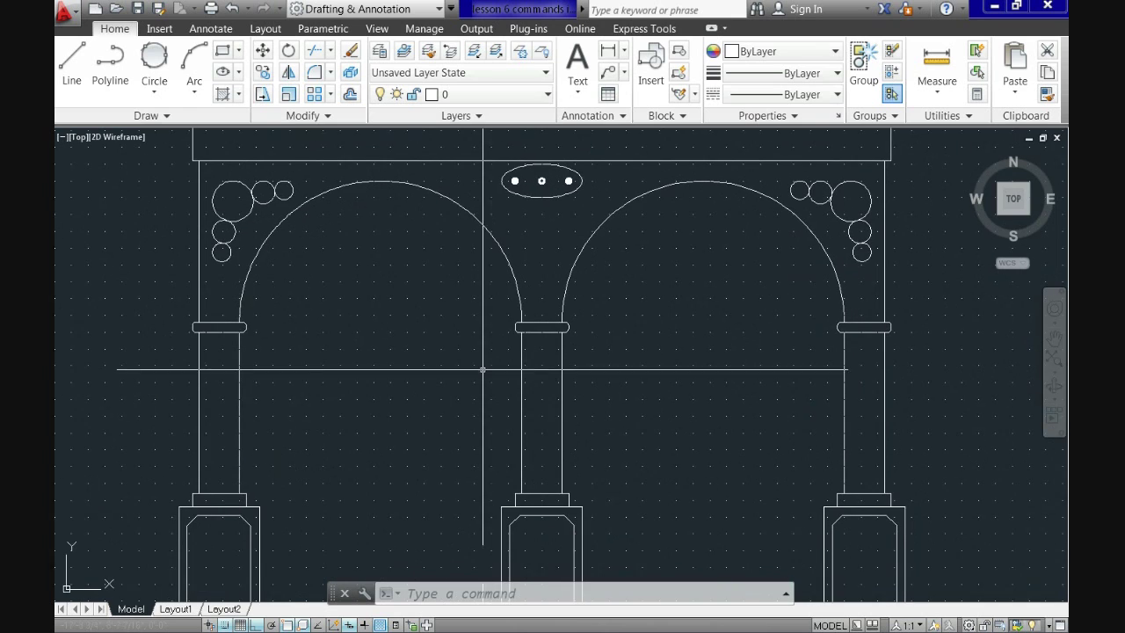
pyautogui.scroll(-1, 482, 369)
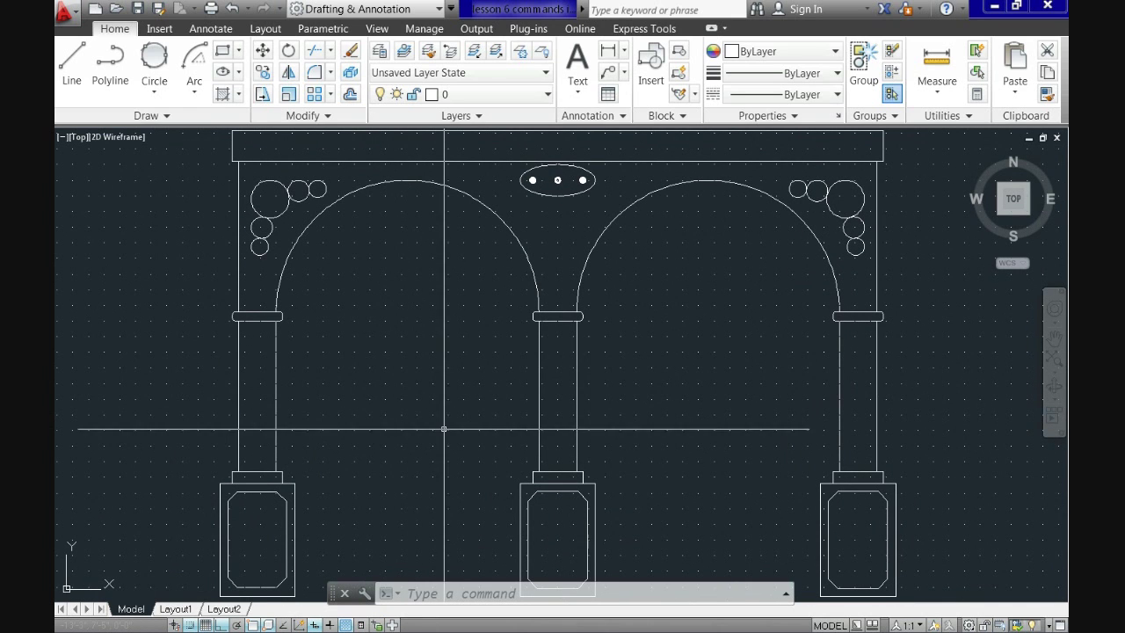